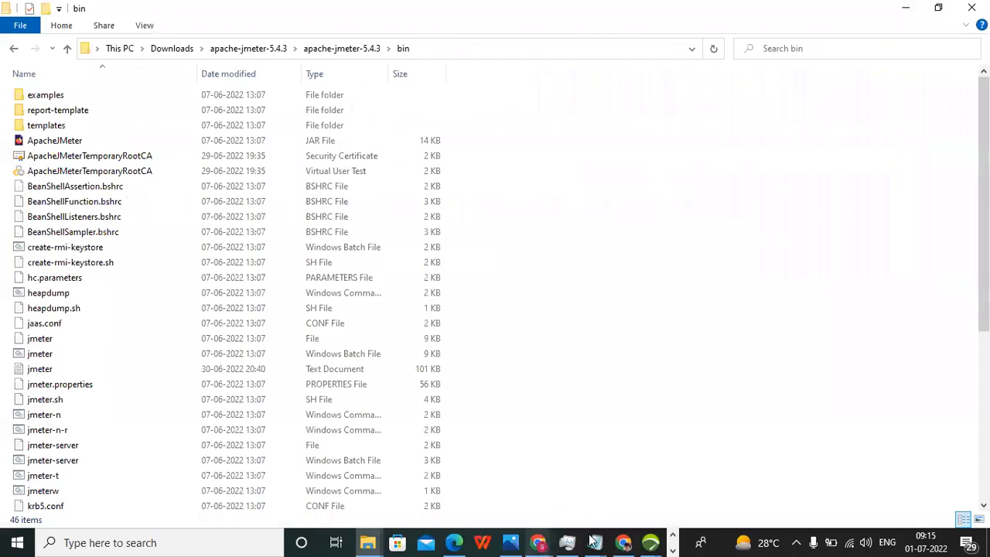
# - Switch to Virtual User Generator and open the recent script Webtour_FB_3006
pyautogui.click(672, 550)
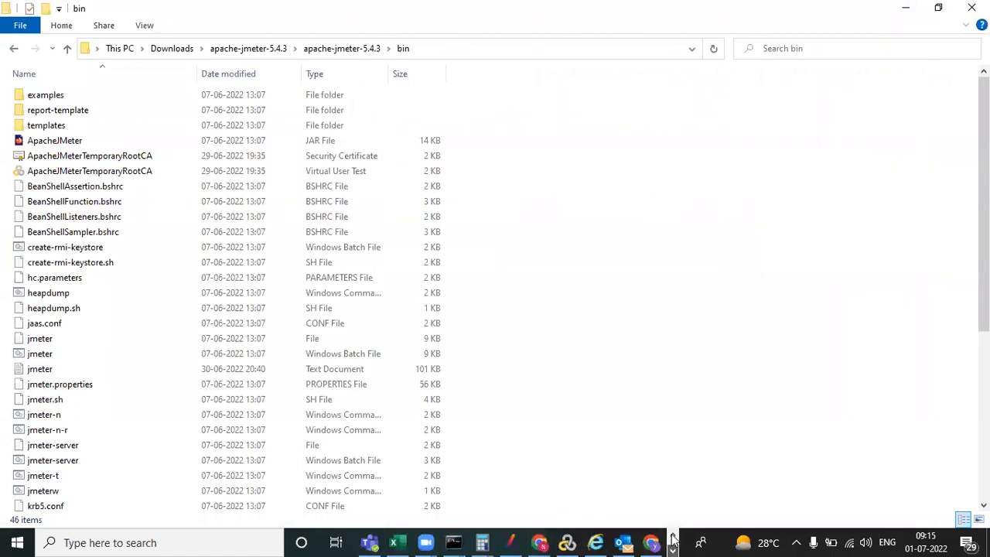
pyautogui.rightClick(568, 542)
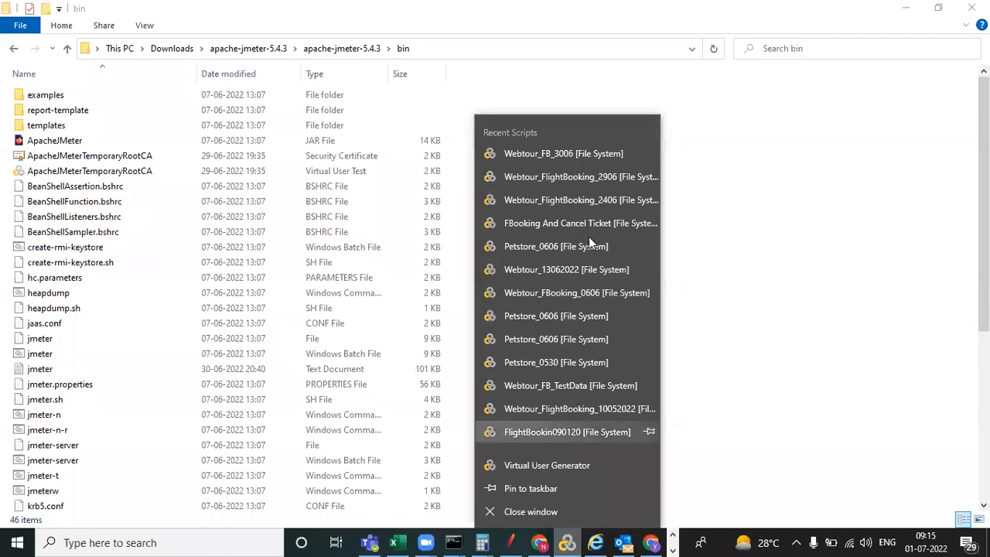
pyautogui.click(580, 157)
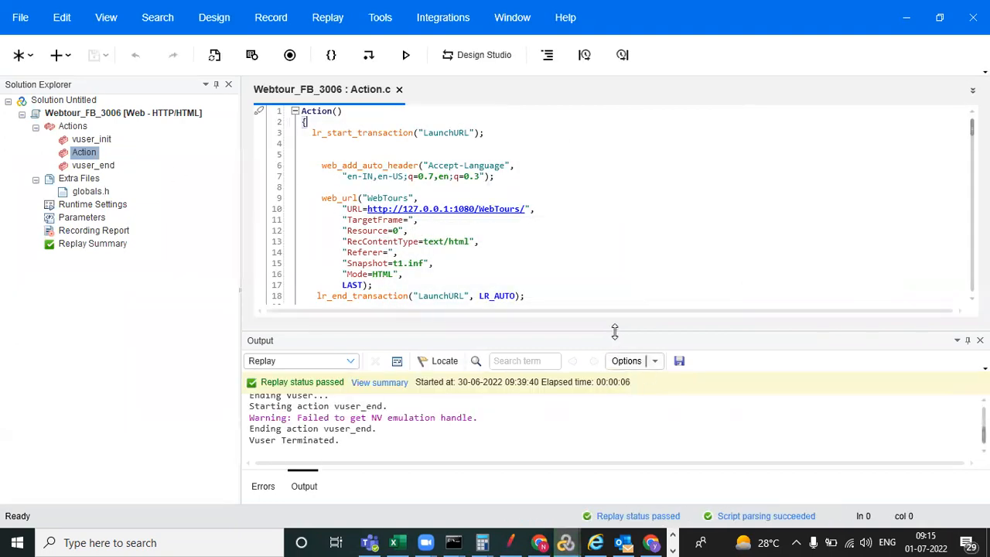
# - Enlarge the script editor and examine the date fields of the reservations.pl request in Action
pyautogui.moveTo(615, 332); pyautogui.dragTo(645, 405)
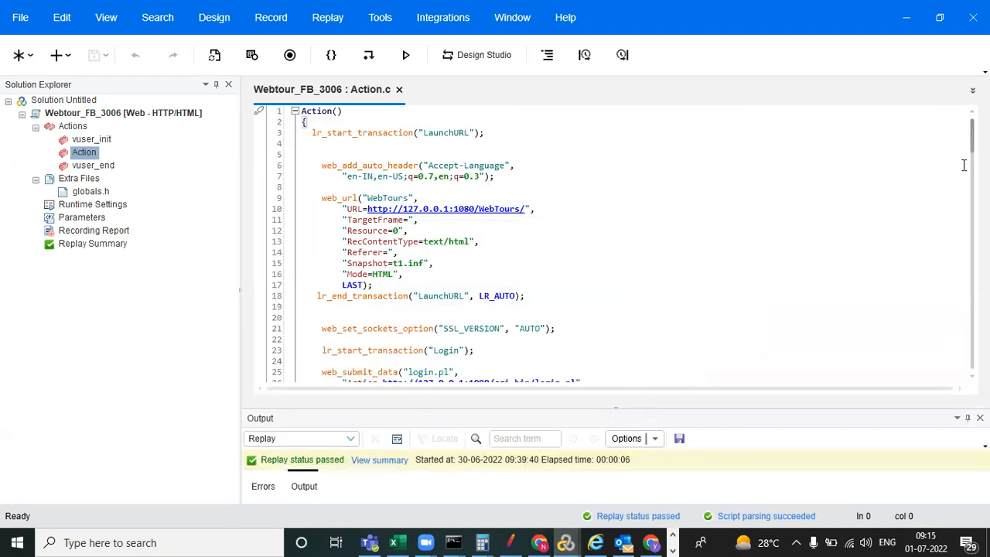
pyautogui.scroll(-12, 611, 248)
pyautogui.scroll(4, 611, 248)
pyautogui.scroll(-20, 615, 243)
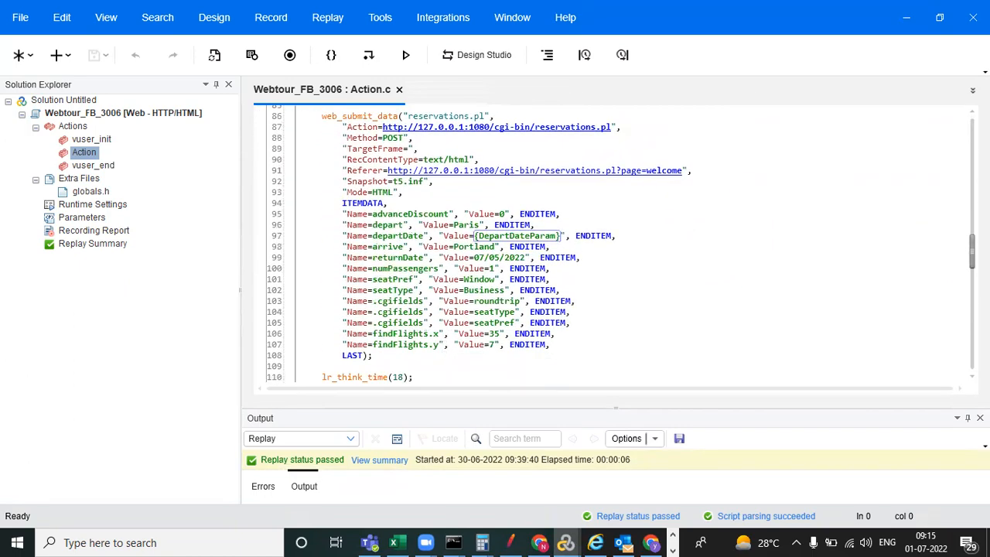
pyautogui.scroll(3, 611, 243)
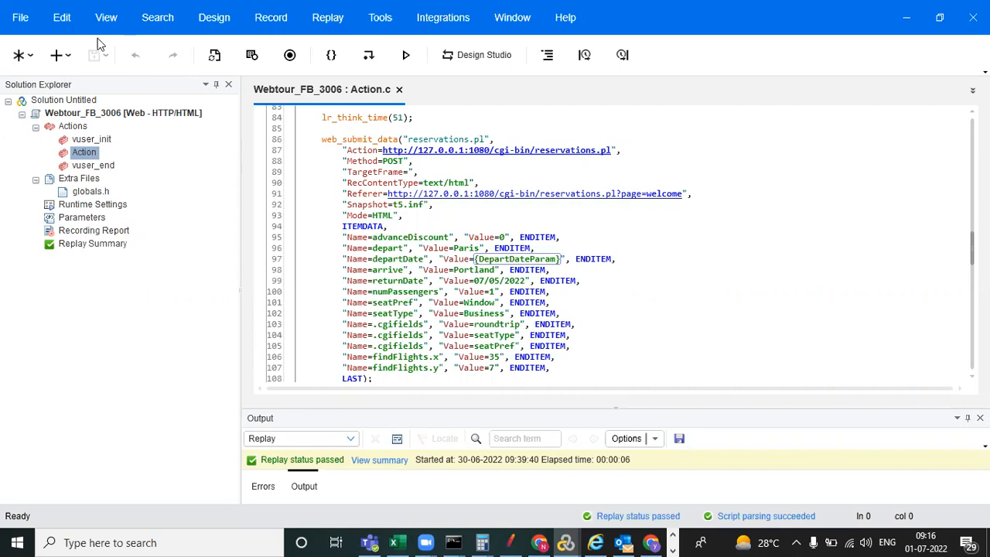
# - Replay the script and find the DepartDateParam substitution in an enlarged replay log
pyautogui.click(406, 55)
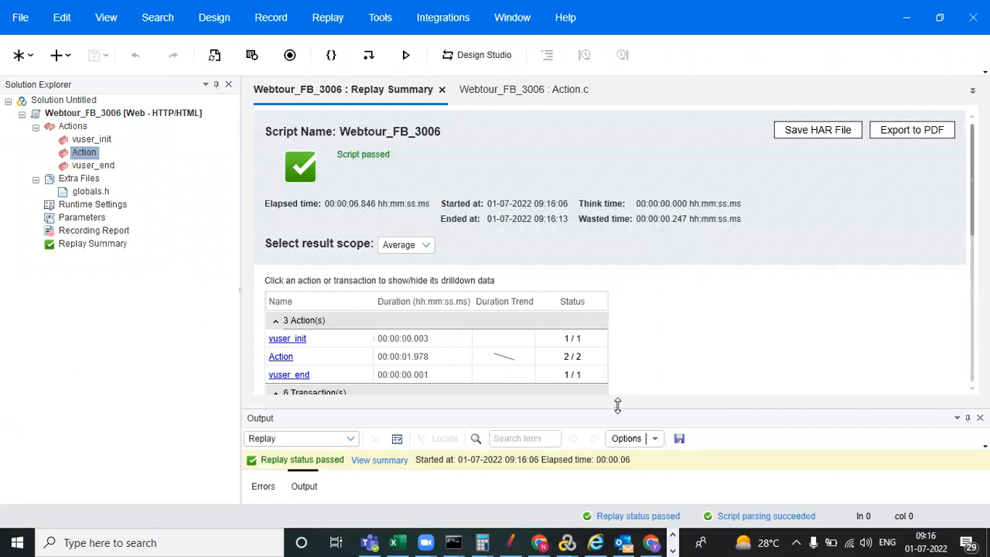
pyautogui.moveTo(617, 406); pyautogui.dragTo(641, 245)
pyautogui.moveTo(983, 436); pyautogui.dragTo(984, 352)
pyautogui.scroll(-5, 751, 387)
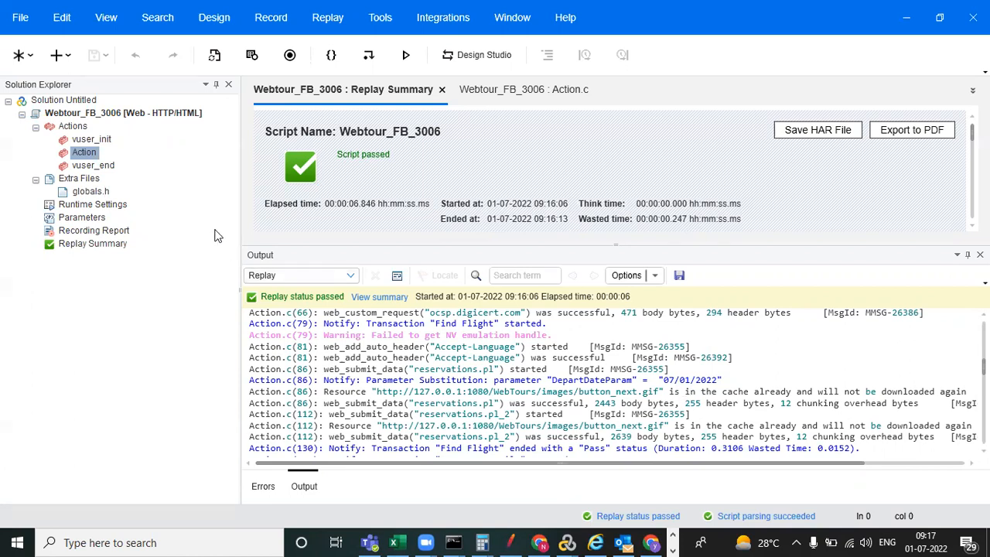
# - Go from the DepartDateParam log entry to its reservations.pl request in Action.c and locate the returnDate field in the enlarged editor
pyautogui.click(686, 381)
pyautogui.doubleClick(687, 381)
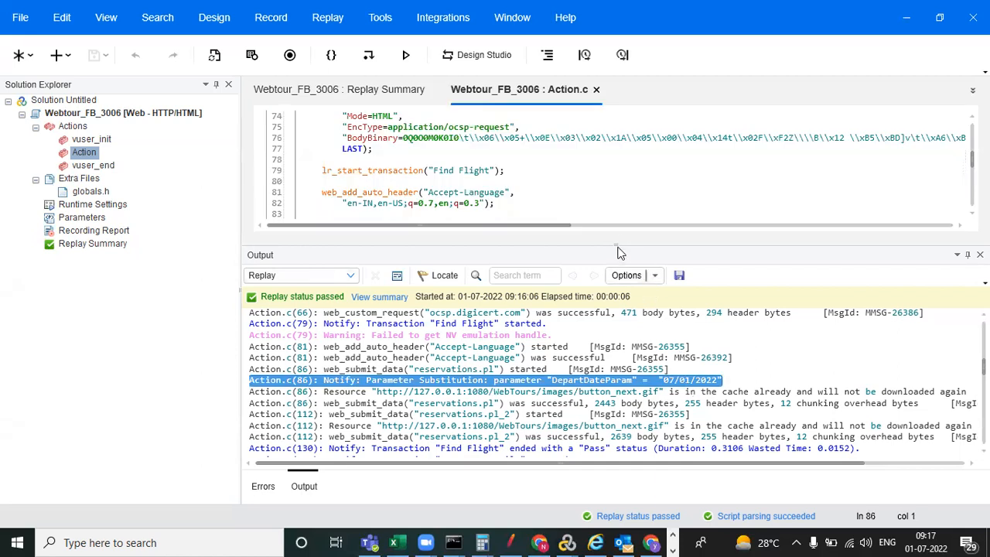
pyautogui.moveTo(619, 248); pyautogui.dragTo(657, 432)
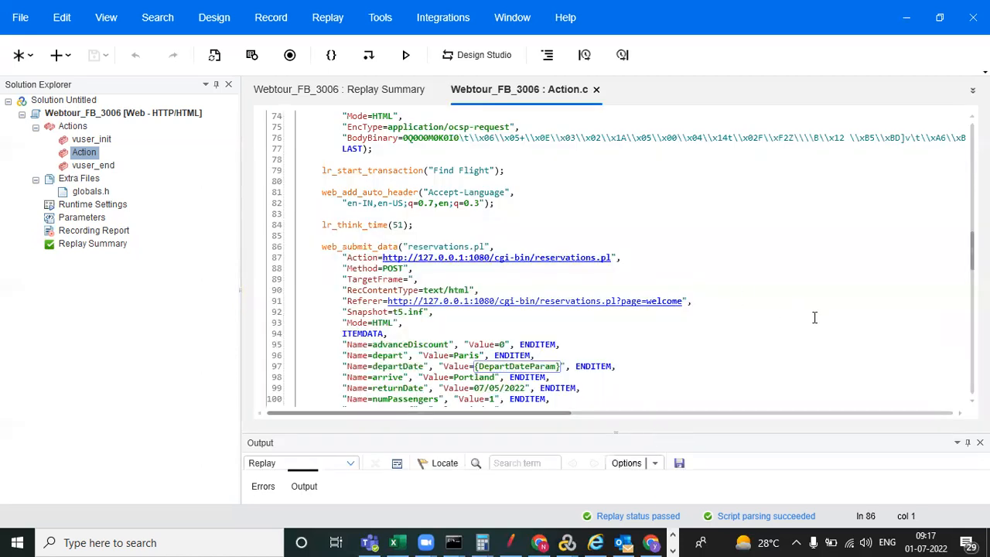
pyautogui.moveTo(973, 246); pyautogui.dragTo(972, 271)
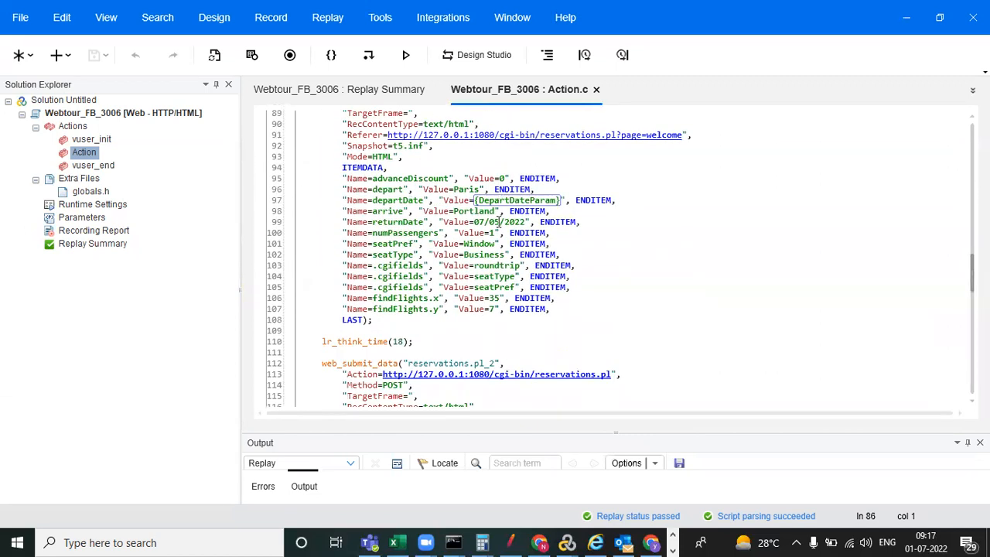
# - Start replacing the returnDate value in the reservations.pl request with a new parameter named ReturnDateParam
pyautogui.moveTo(474, 222); pyautogui.dragTo(526, 221)
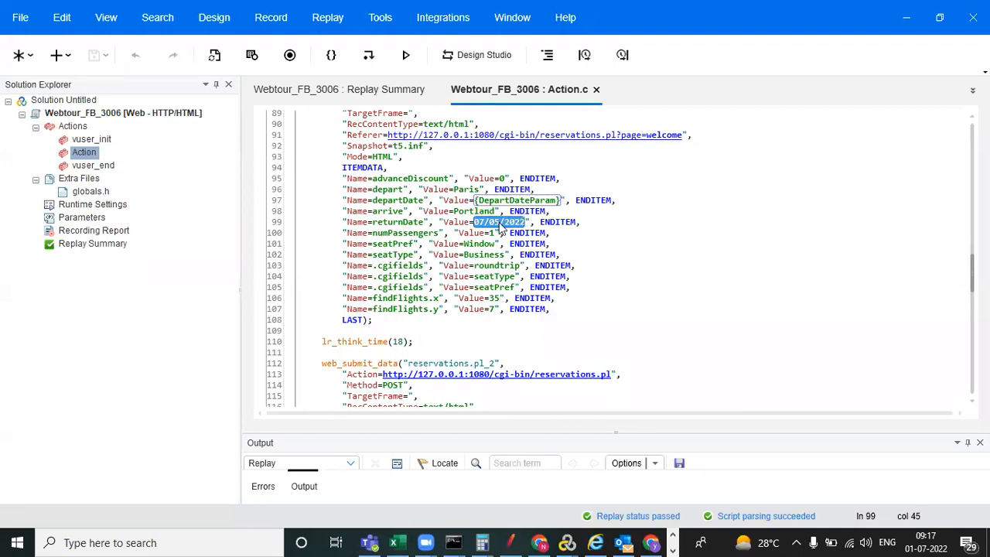
pyautogui.rightClick(500, 226)
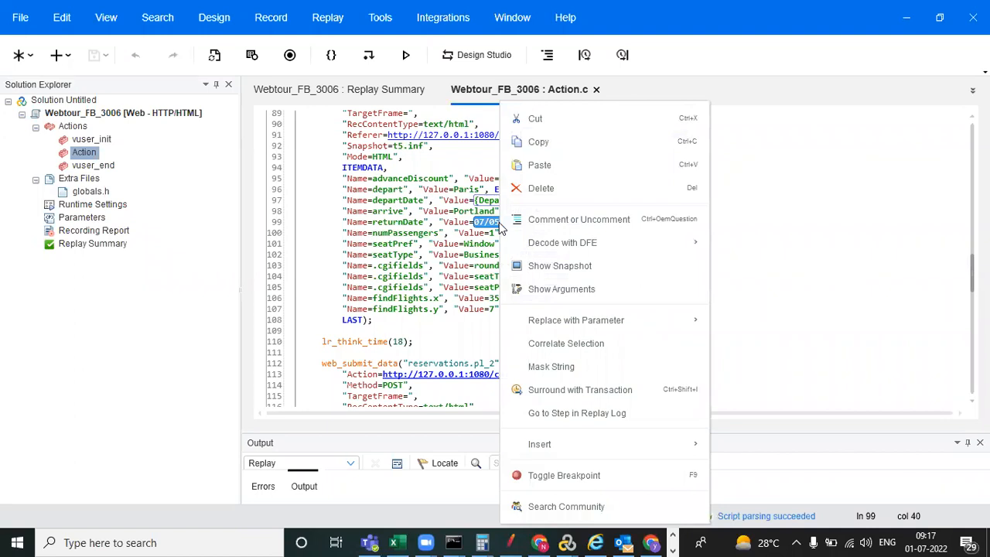
pyautogui.moveTo(613, 325)
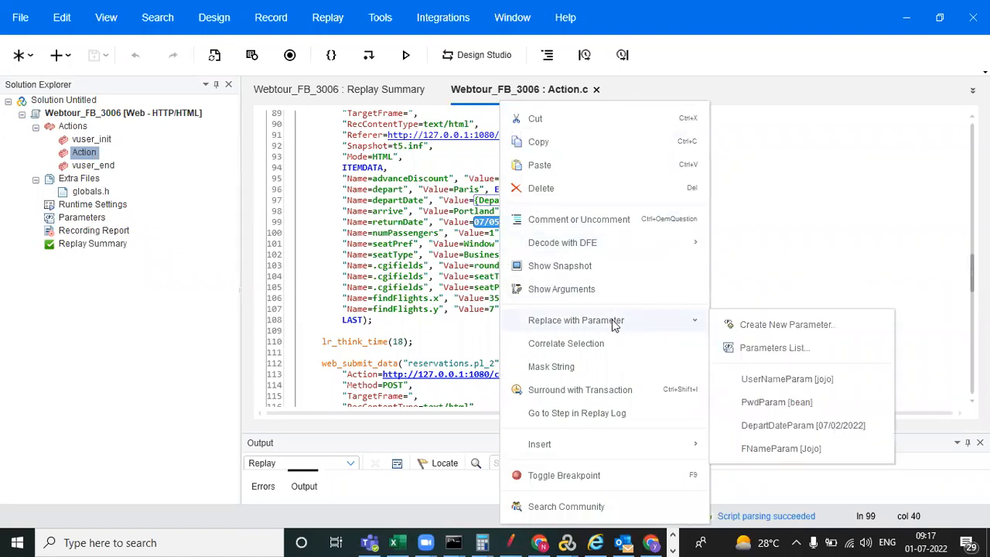
pyautogui.click(773, 325)
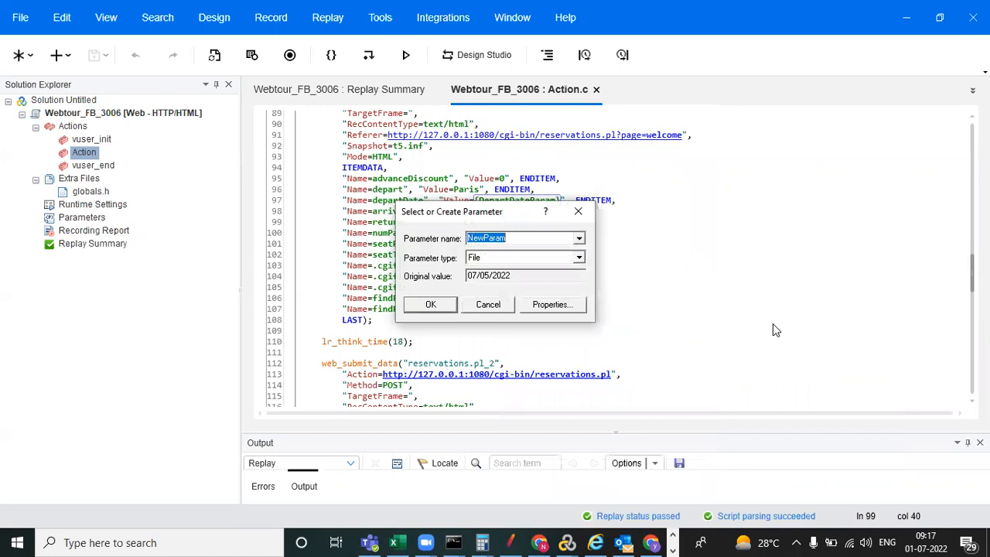
pyautogui.moveTo(518, 209); pyautogui.dragTo(764, 209)
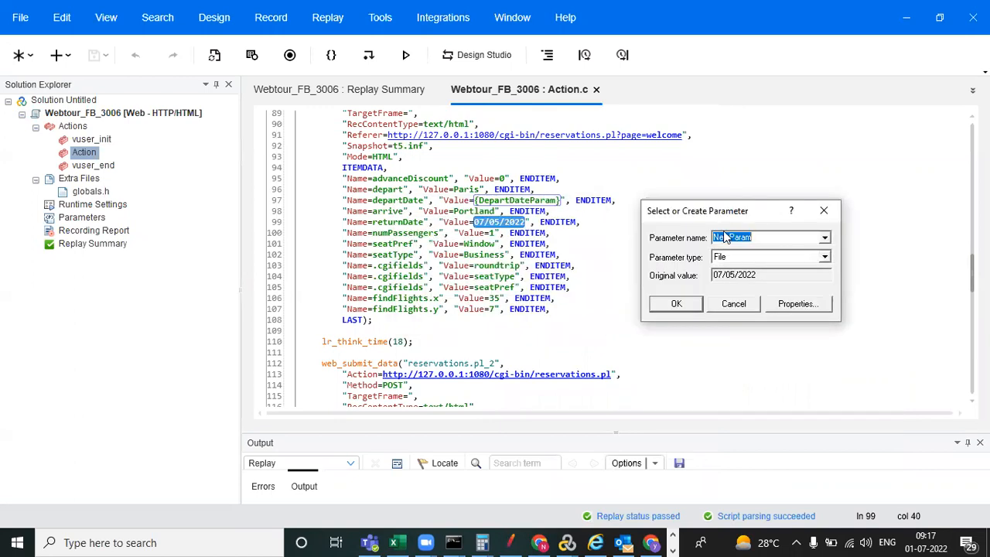
pyautogui.moveTo(731, 238); pyautogui.dragTo(679, 232)
pyautogui.write('ReturnDate')
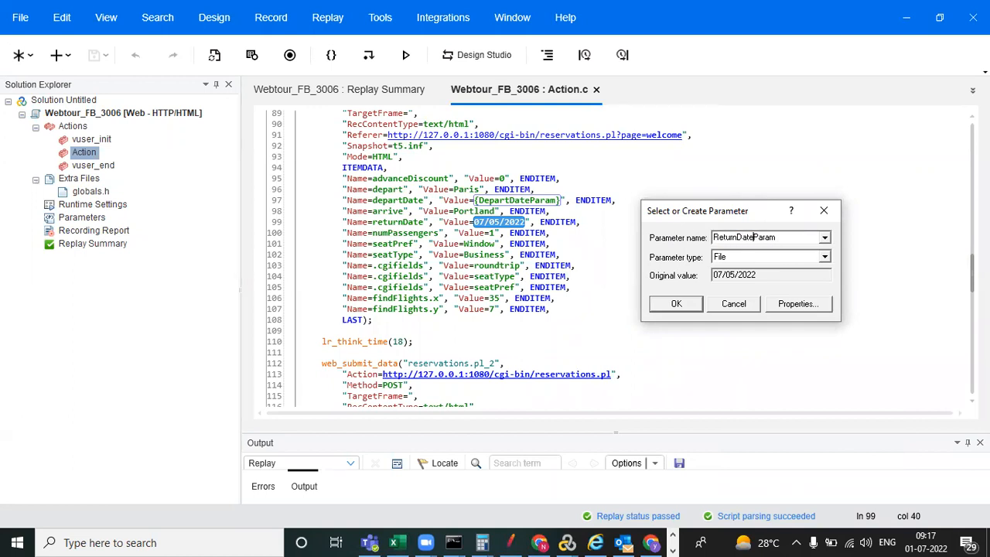
# - Set the new parameter's type to Date/Time and open its properties to check the date format
pyautogui.click(826, 257)
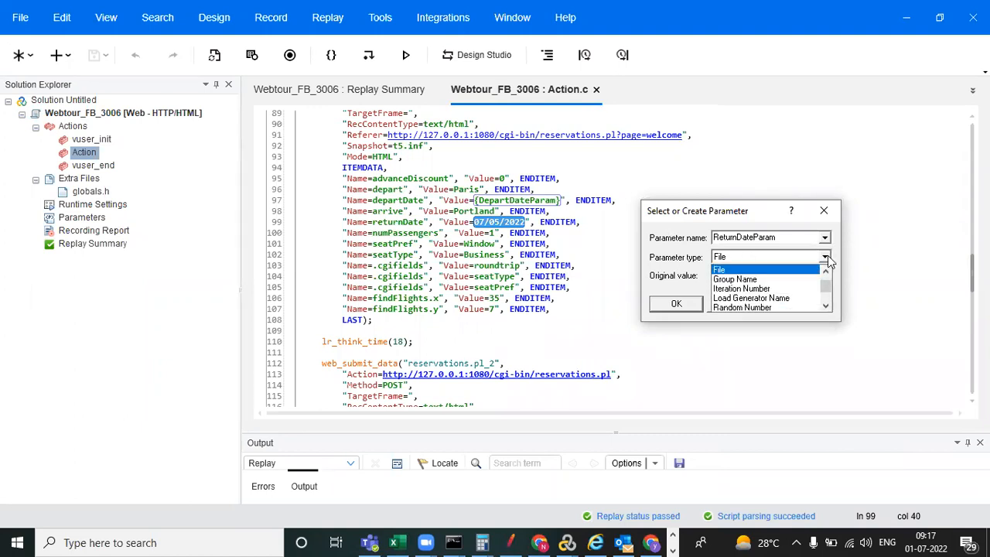
pyautogui.click(826, 271)
pyautogui.click(826, 271)
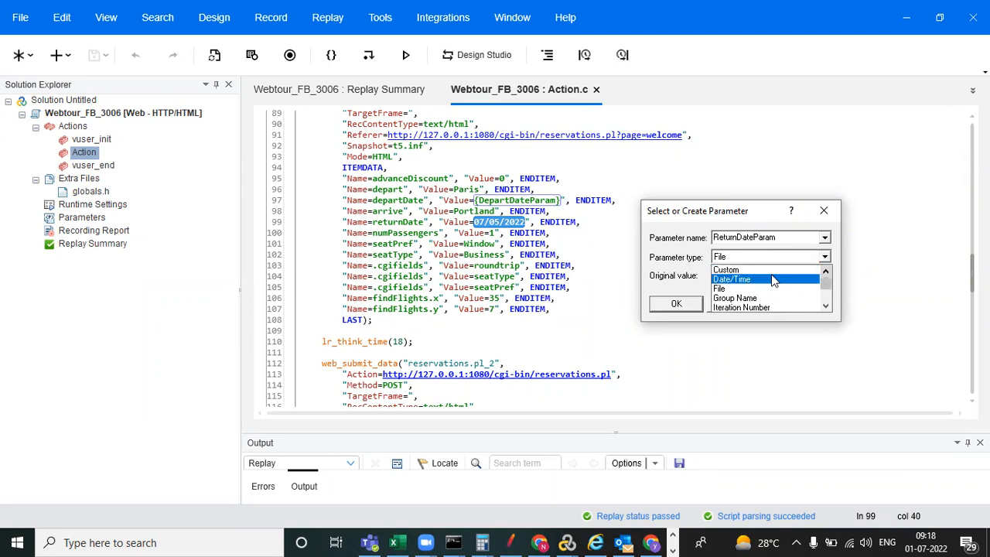
pyautogui.click(771, 279)
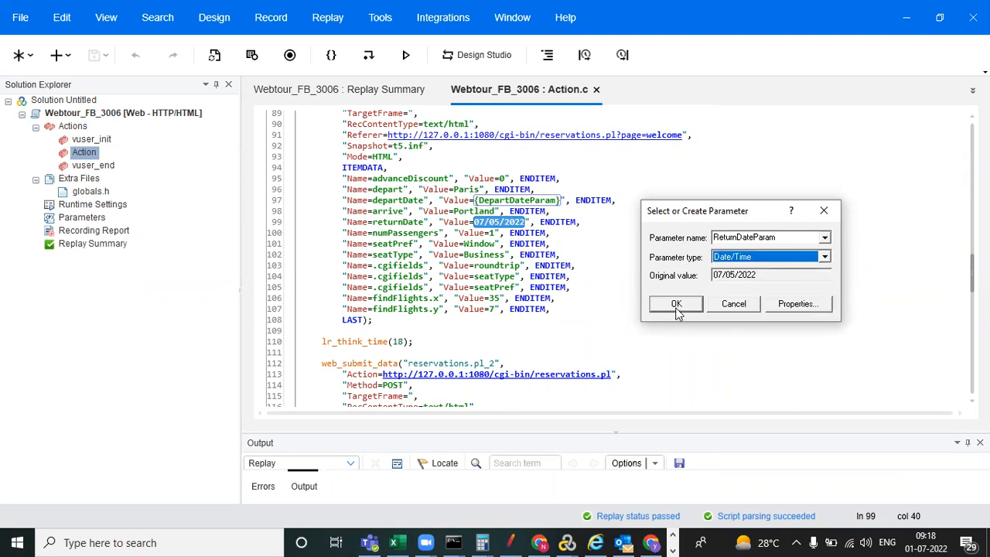
pyautogui.click(797, 304)
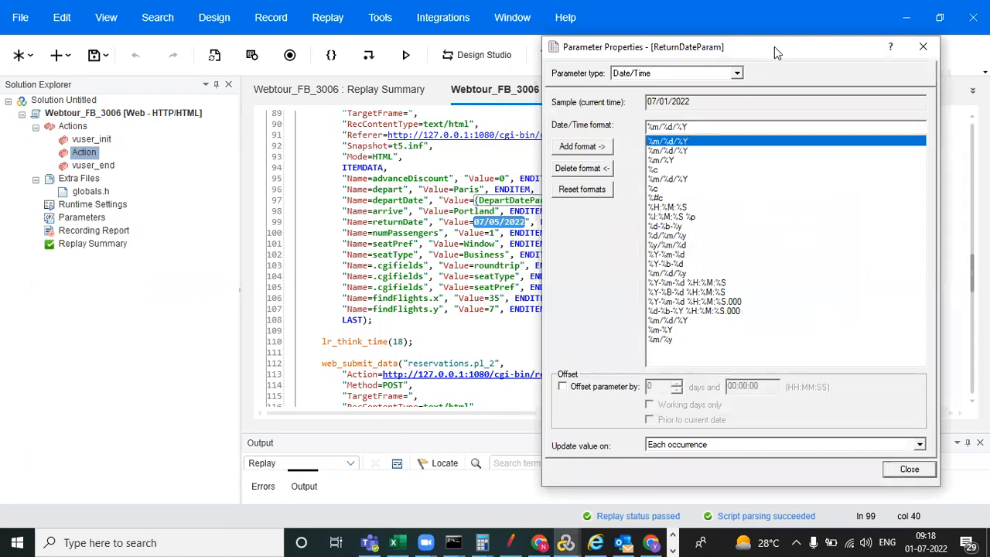
pyautogui.moveTo(774, 47); pyautogui.dragTo(787, 81)
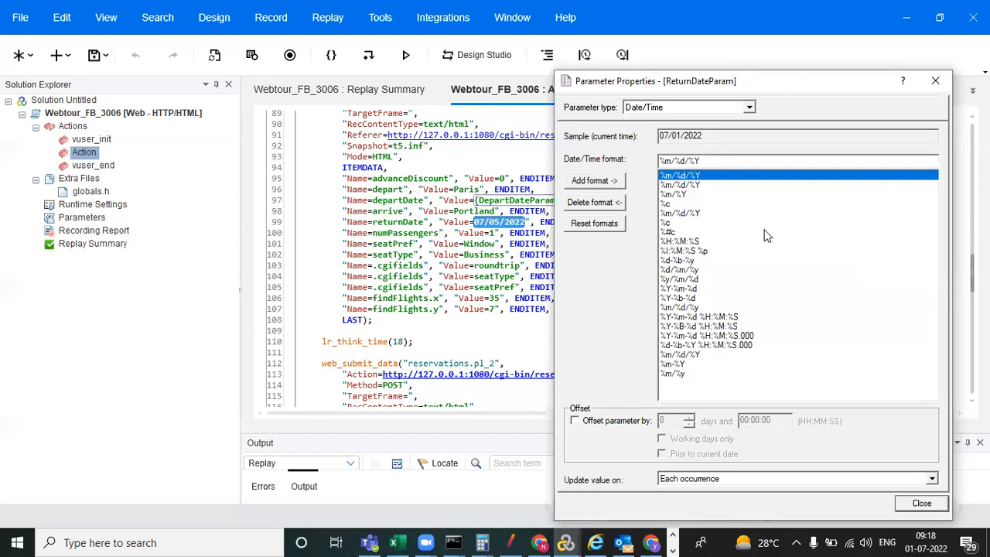
# - Confirm ReturnDateParam for returnDate without replacing other occurrences of the string, and save the script
pyautogui.click(922, 503)
pyautogui.click(681, 303)
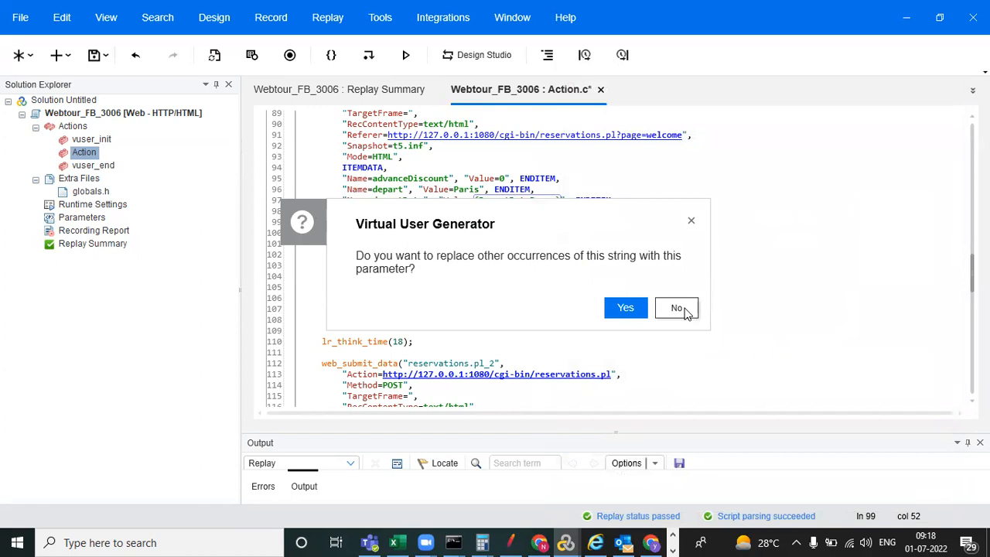
pyautogui.click(677, 309)
pyautogui.click(659, 237)
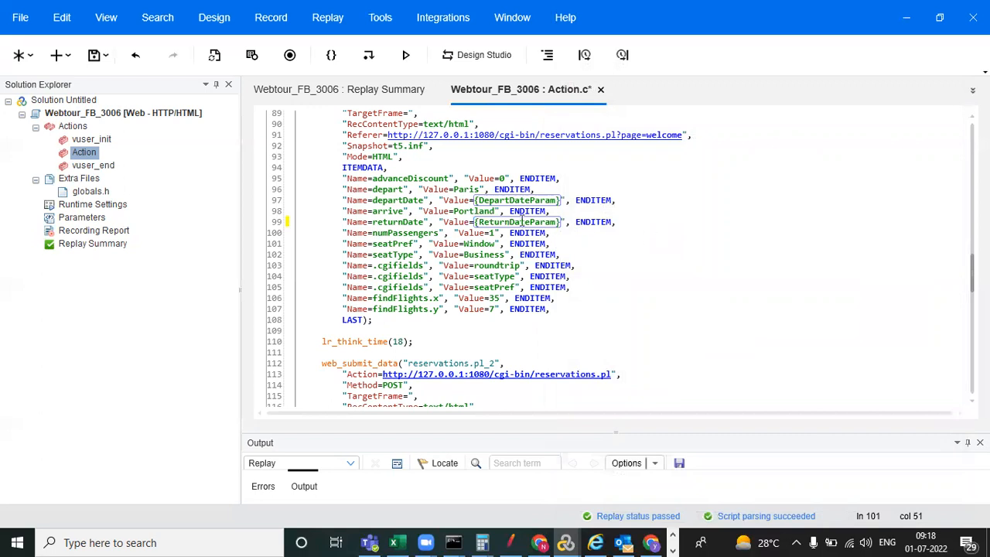
pyautogui.click(111, 58)
# - Set the number of iterations to 1 in the script's run logic runtime settings and save
pyautogui.doubleClick(89, 206)
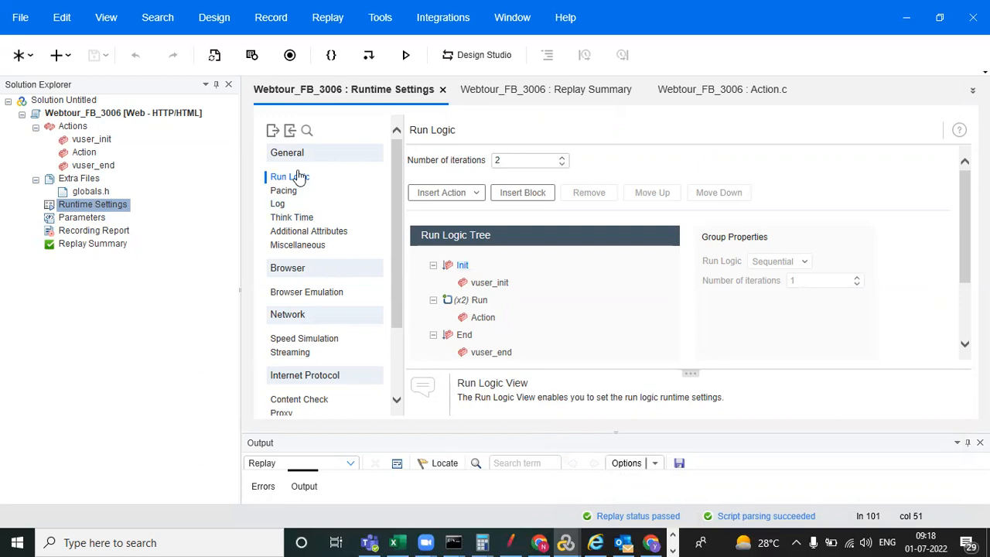
pyautogui.click(522, 159)
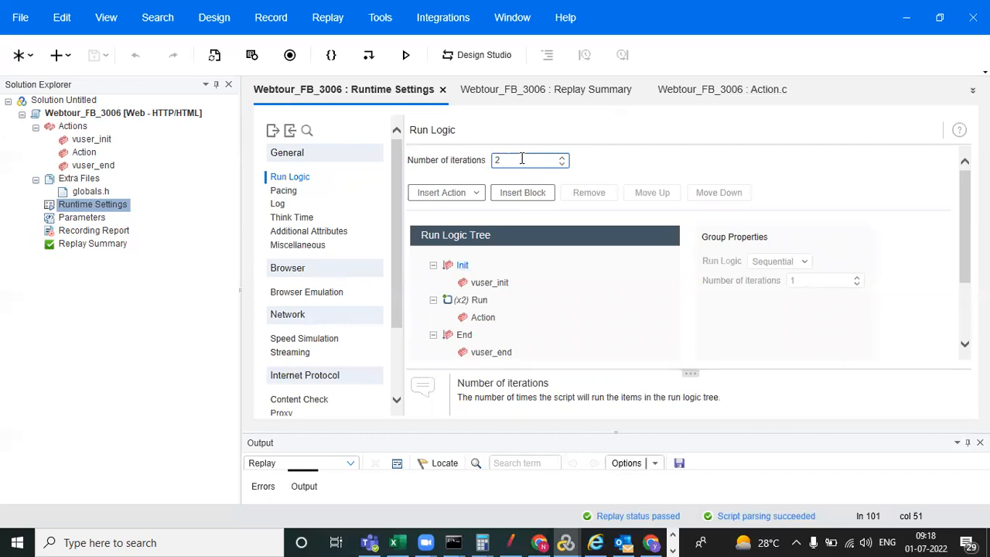
pyautogui.press('BackSpace')
pyautogui.write('1')
pyautogui.click(93, 56)
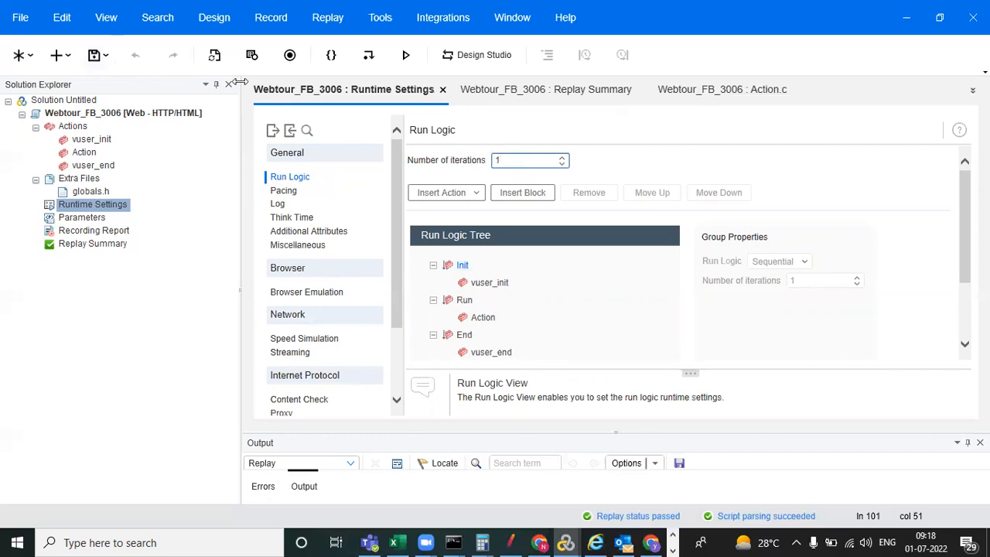
# - Replay the script and compare the ReturnDateParam substitution in the replay log with the system calendar's current date
pyautogui.click(406, 56)
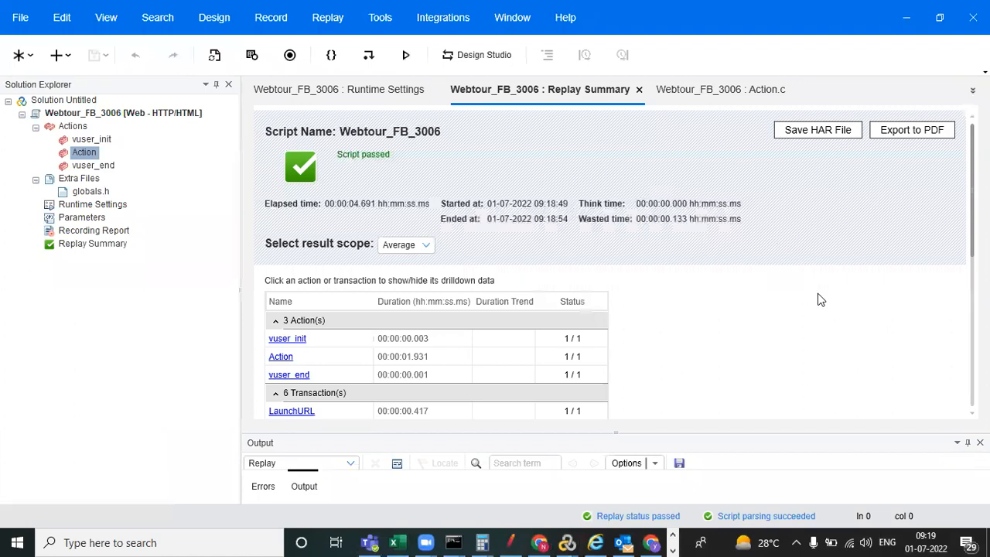
pyautogui.moveTo(618, 433); pyautogui.dragTo(616, 246)
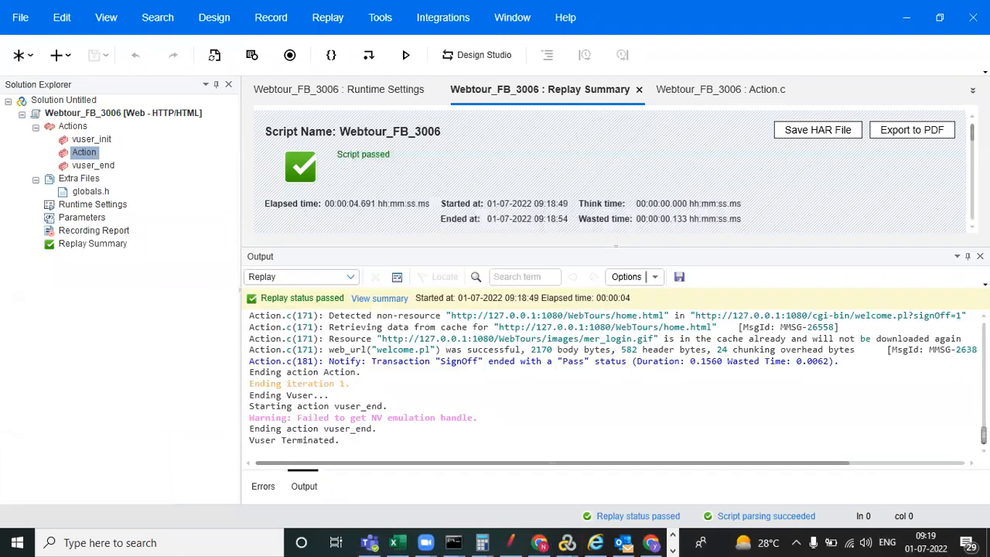
pyautogui.moveTo(984, 435); pyautogui.dragTo(984, 404)
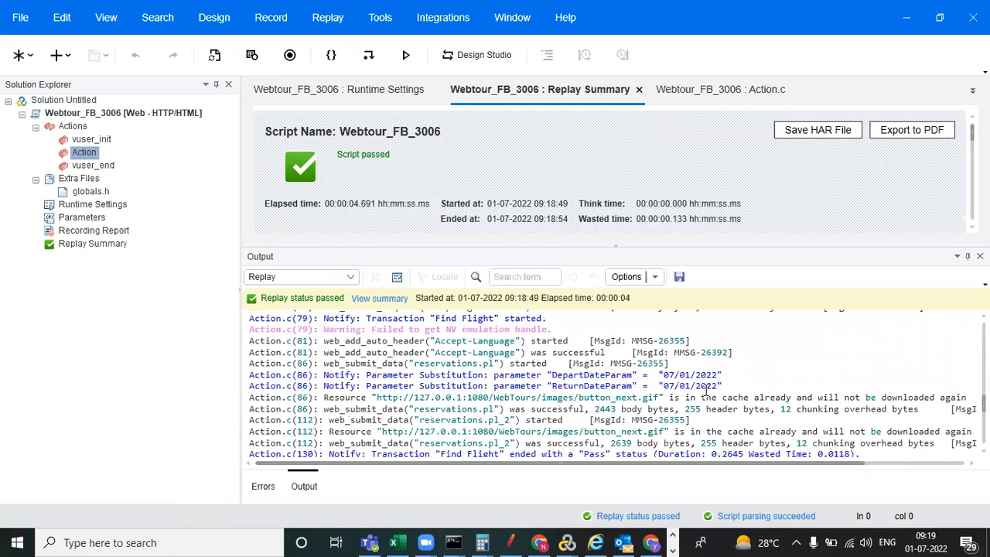
pyautogui.click(931, 542)
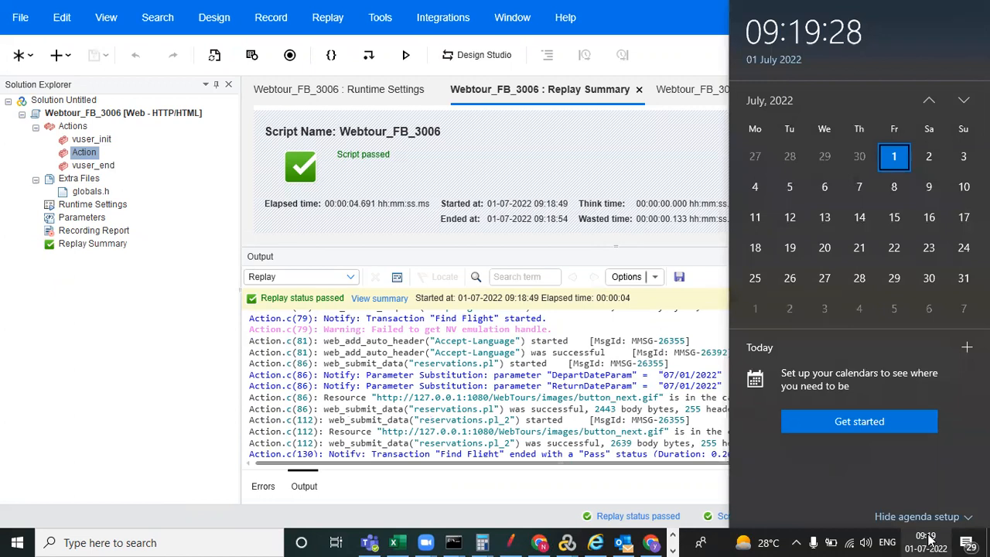
pyautogui.click(674, 381)
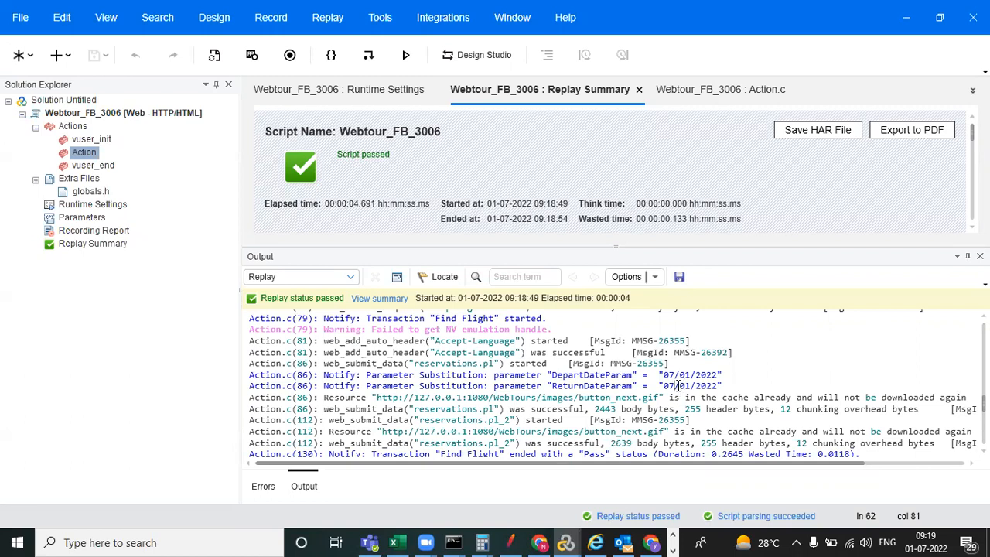
# - Offset ReturnDateParam by 2 days in the script's parameter list
pyautogui.click(84, 219)
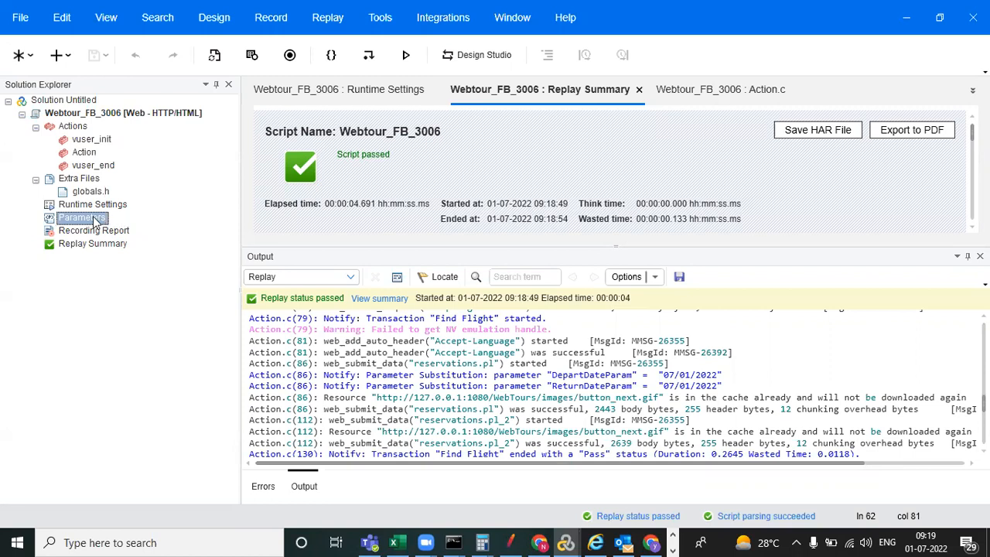
pyautogui.doubleClick(94, 221)
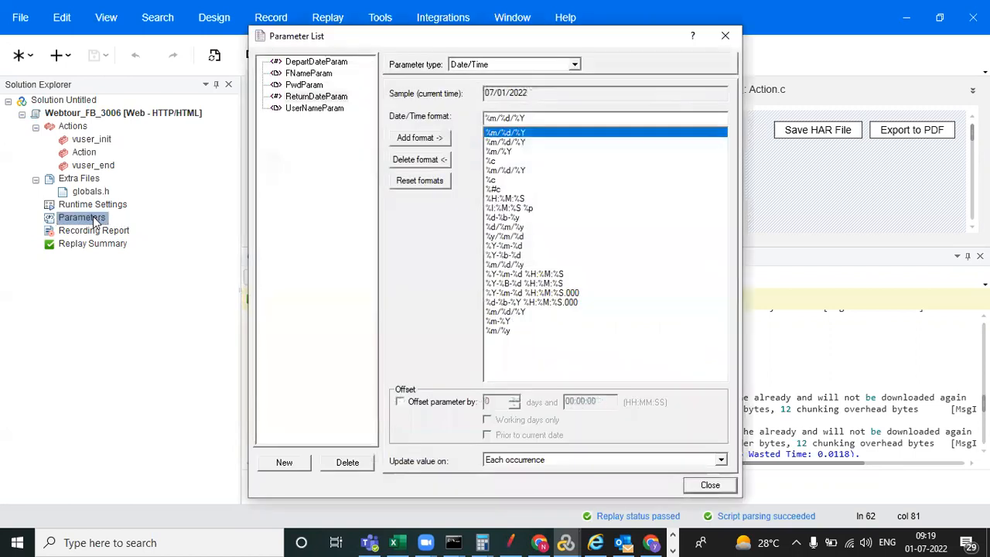
pyautogui.click(311, 110)
pyautogui.click(312, 98)
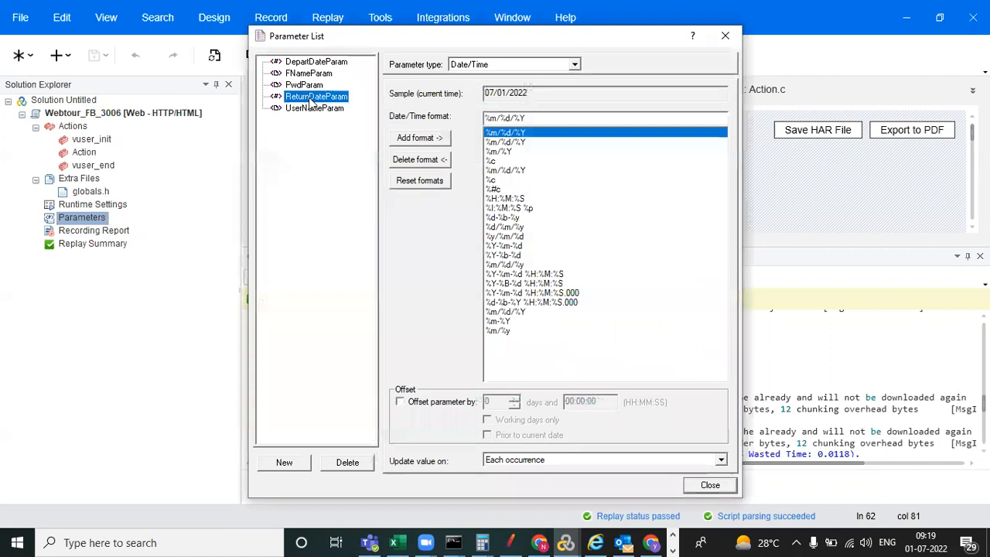
pyautogui.click(400, 402)
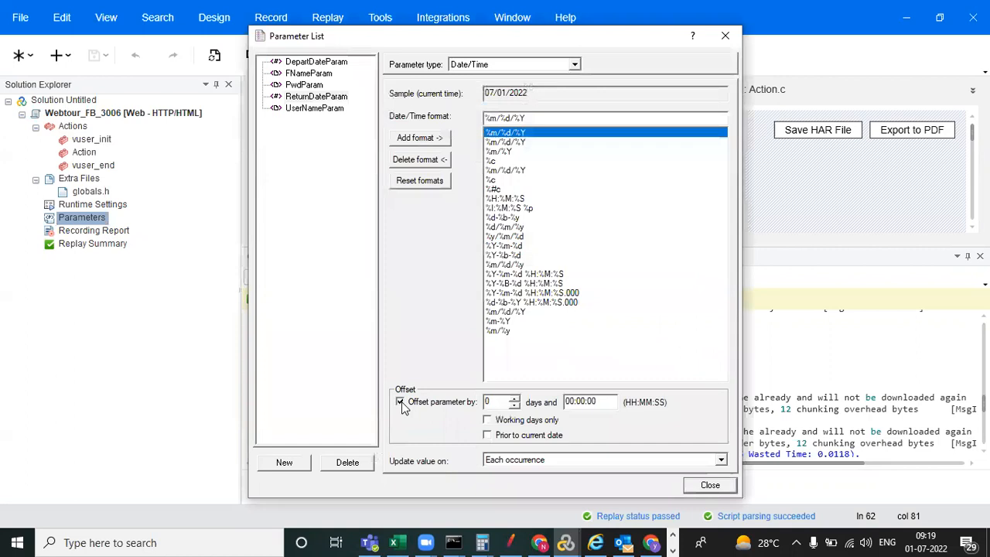
pyautogui.click(501, 400)
pyautogui.press('BackSpace')
pyautogui.write('2')
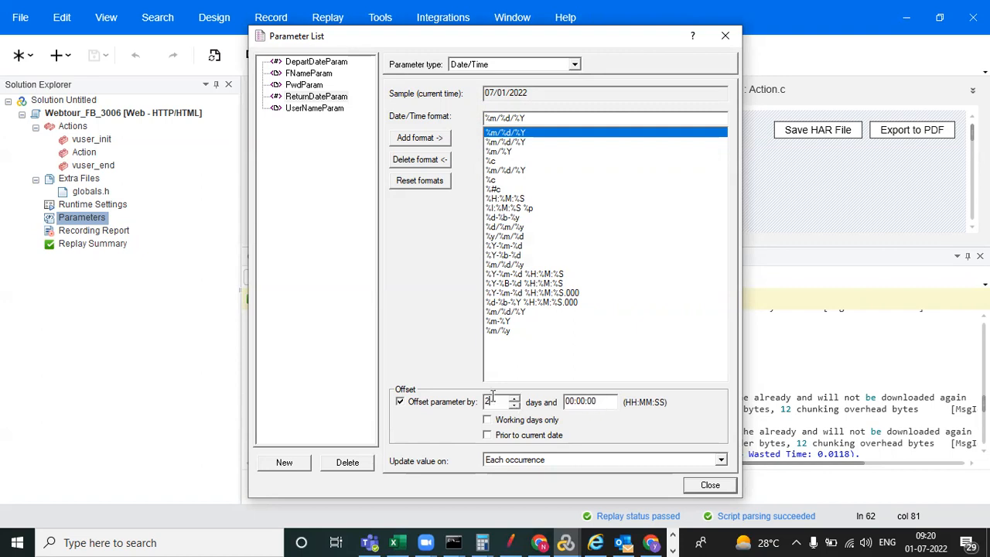
pyautogui.click(706, 487)
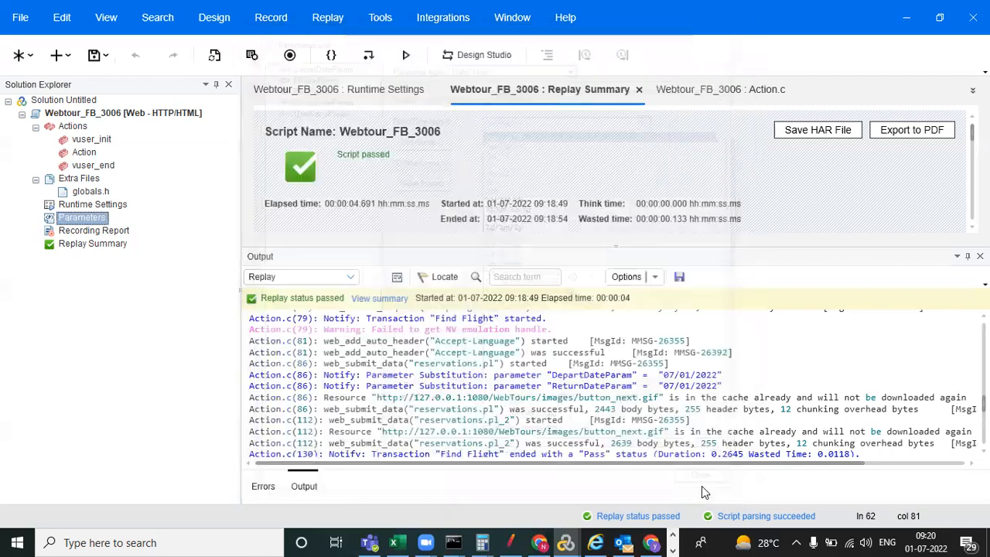
# - Save and replay the script, then check the ReturnDateParam substitution in the replay log
pyautogui.click(93, 60)
pyautogui.click(405, 55)
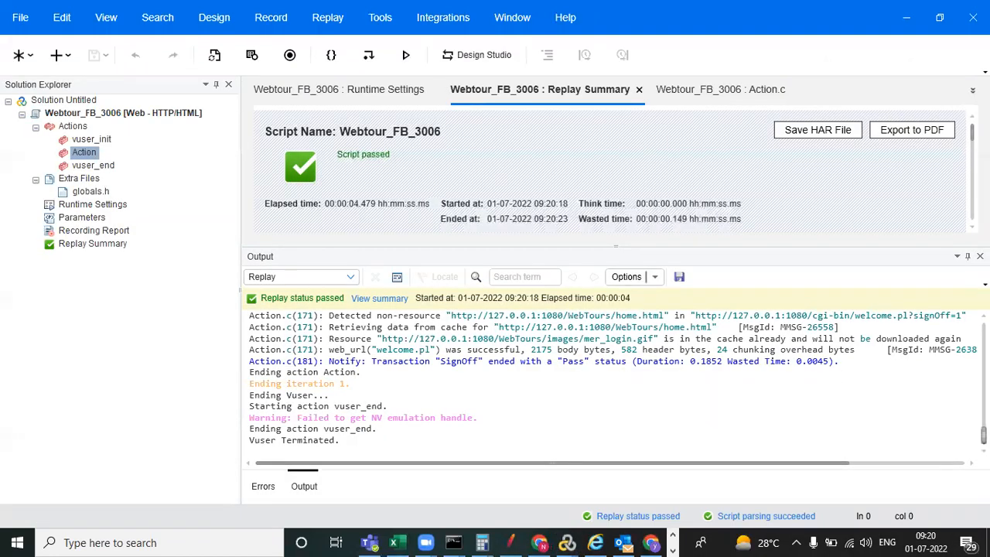
pyautogui.scroll(15, 618, 384)
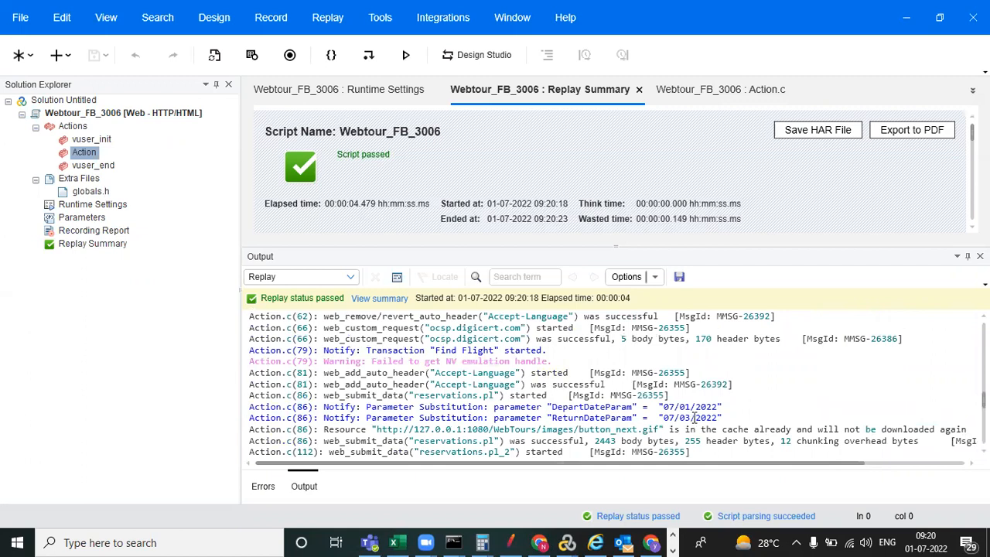
# - Restrict the ReturnDateParam offset to working days only, consulting the system calendar for the expected return date
pyautogui.click(96, 222)
pyautogui.doubleClick(97, 222)
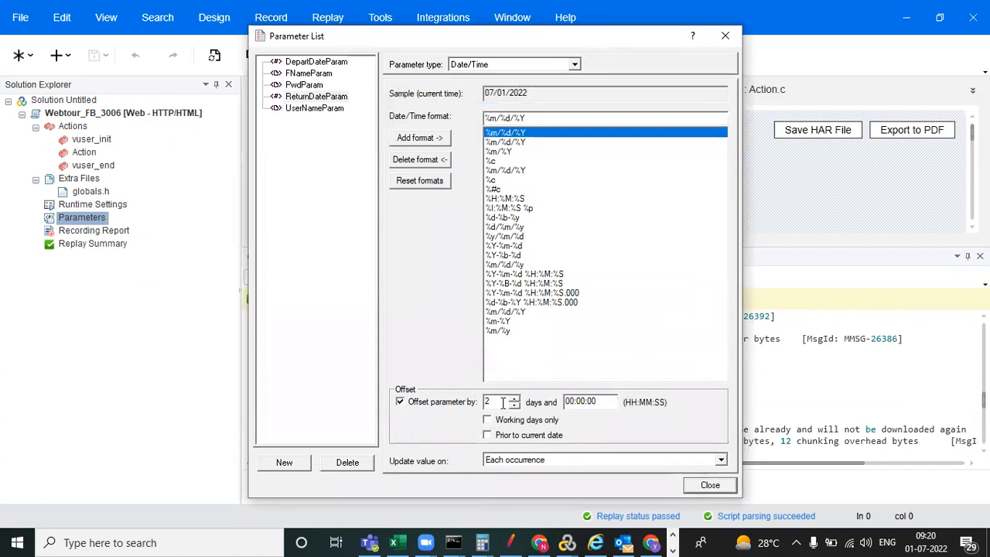
pyautogui.click(936, 538)
pyautogui.click(936, 537)
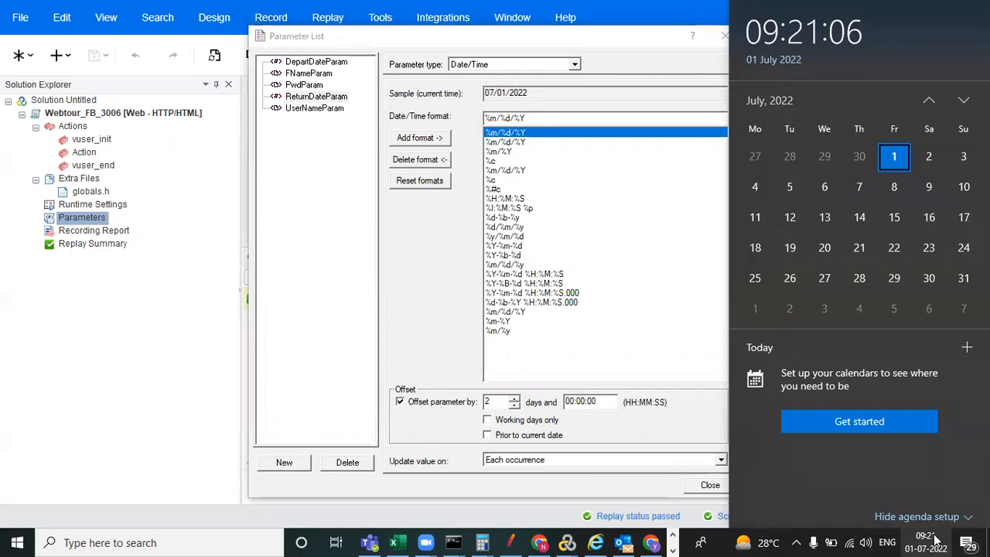
pyautogui.click(622, 354)
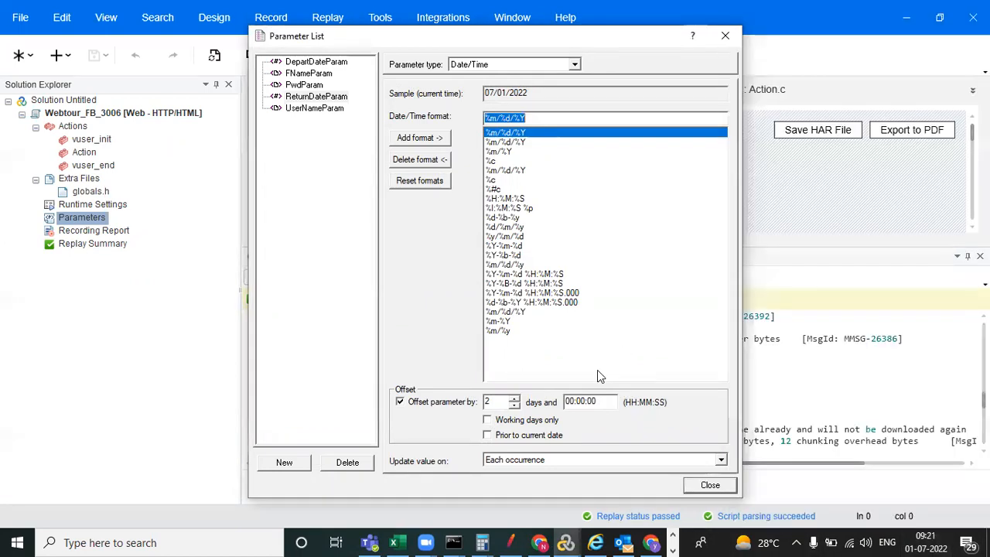
pyautogui.click(488, 420)
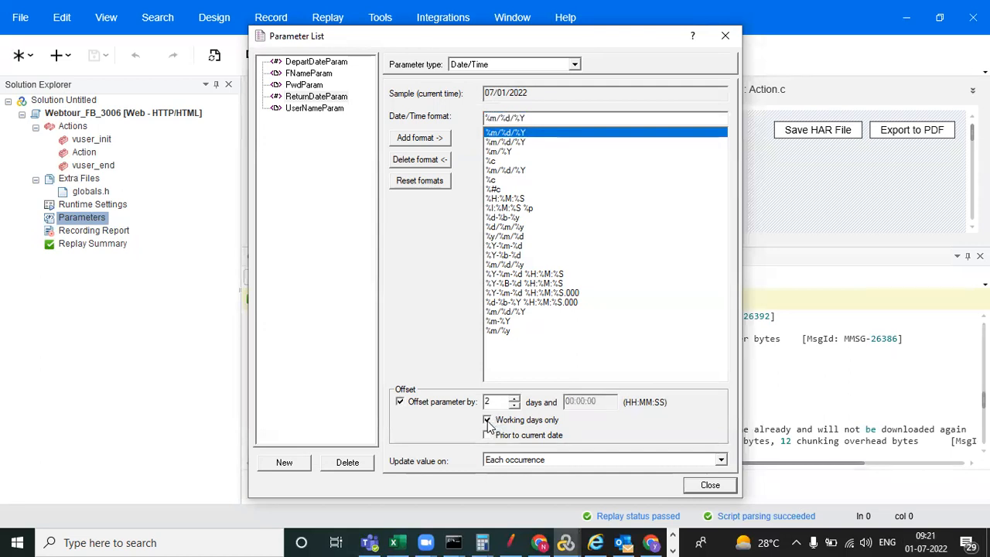
pyautogui.click(919, 541)
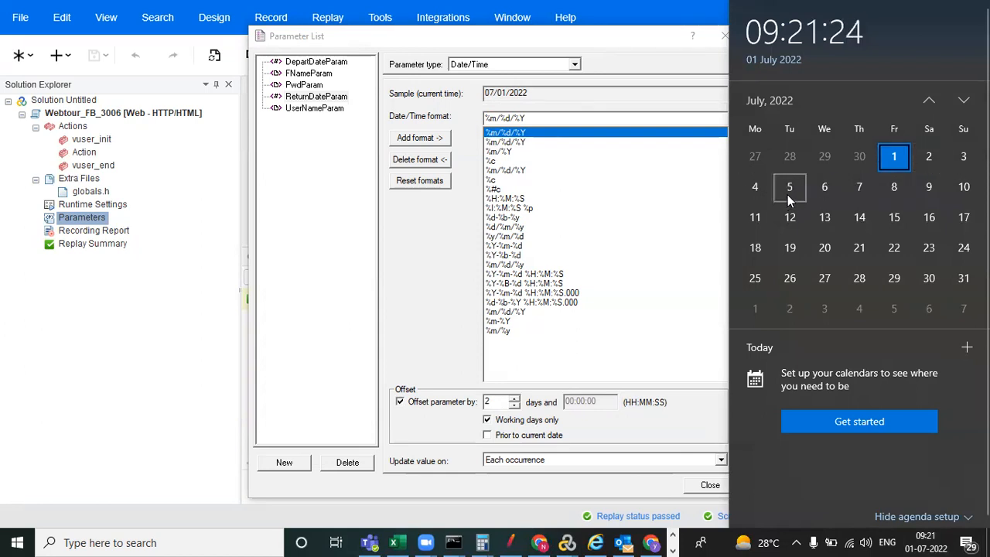
pyautogui.click(687, 246)
pyautogui.click(710, 485)
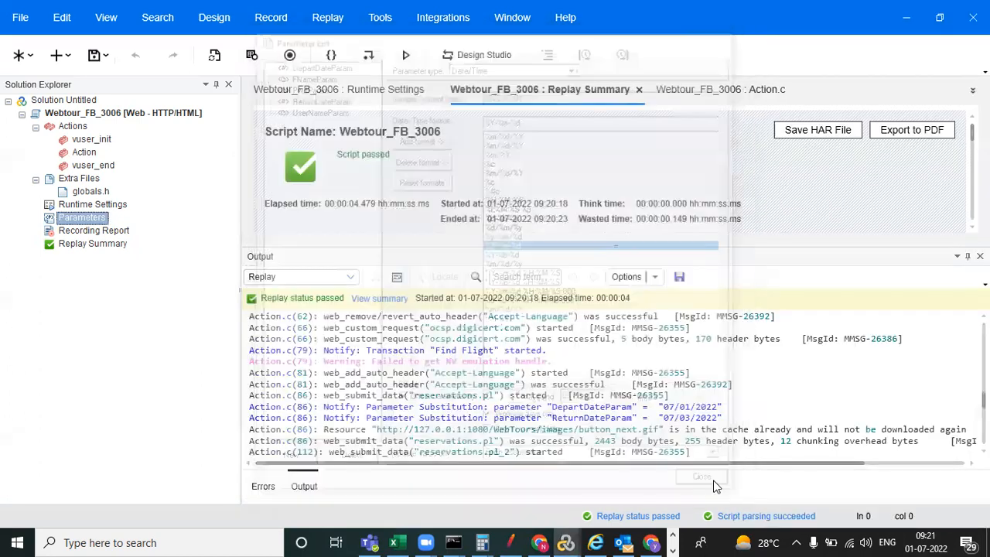
# - Save the script and replay it to check the ReturnDateParam value with the working-days offset in the log
pyautogui.click(93, 56)
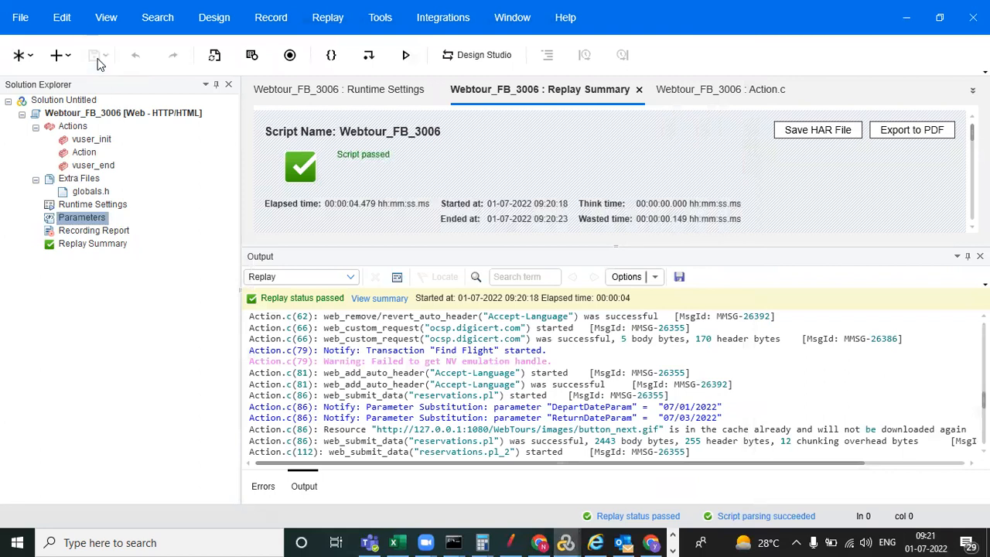
pyautogui.click(404, 56)
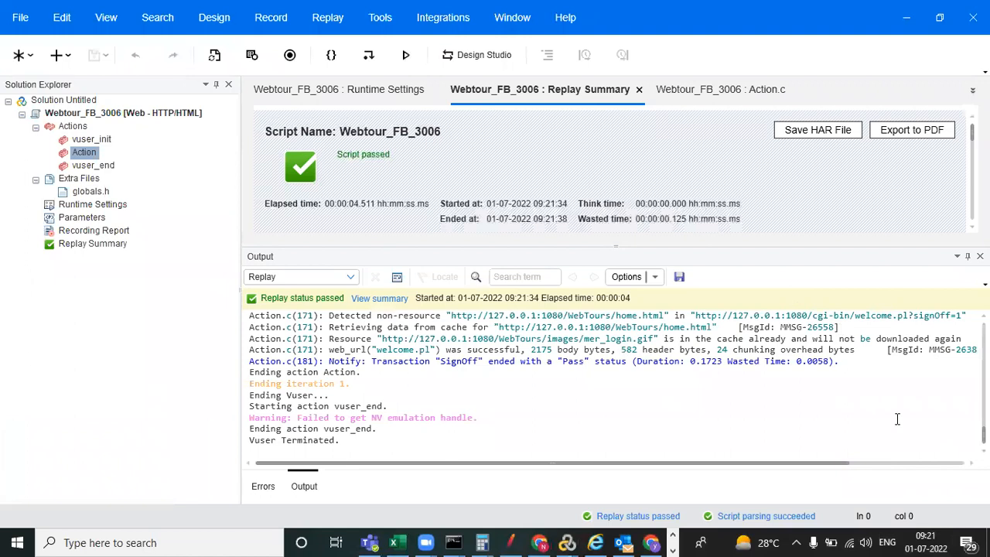
pyautogui.moveTo(984, 435); pyautogui.dragTo(984, 402)
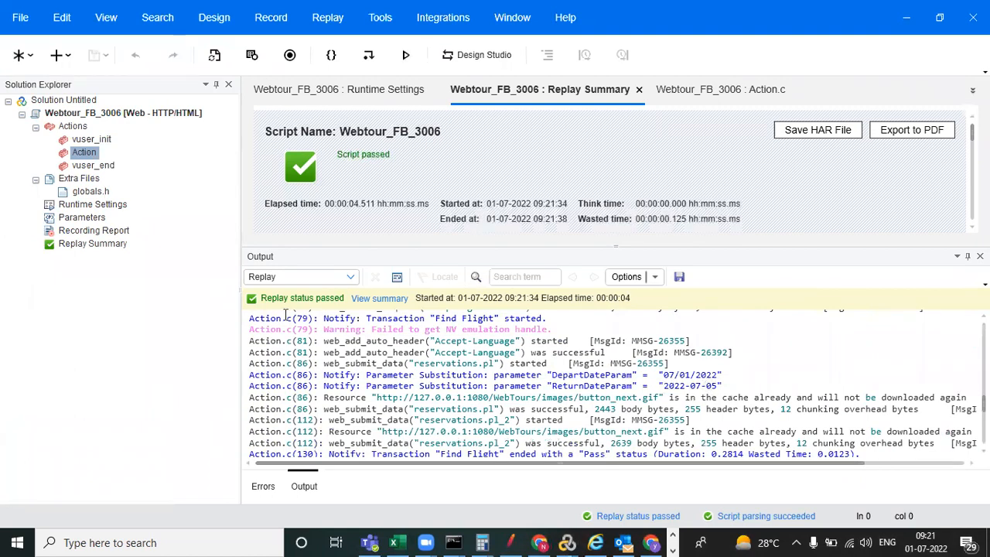
# - Set the date format of ReturnDateParam to %m/%d/%Y and save the script
pyautogui.doubleClick(92, 218)
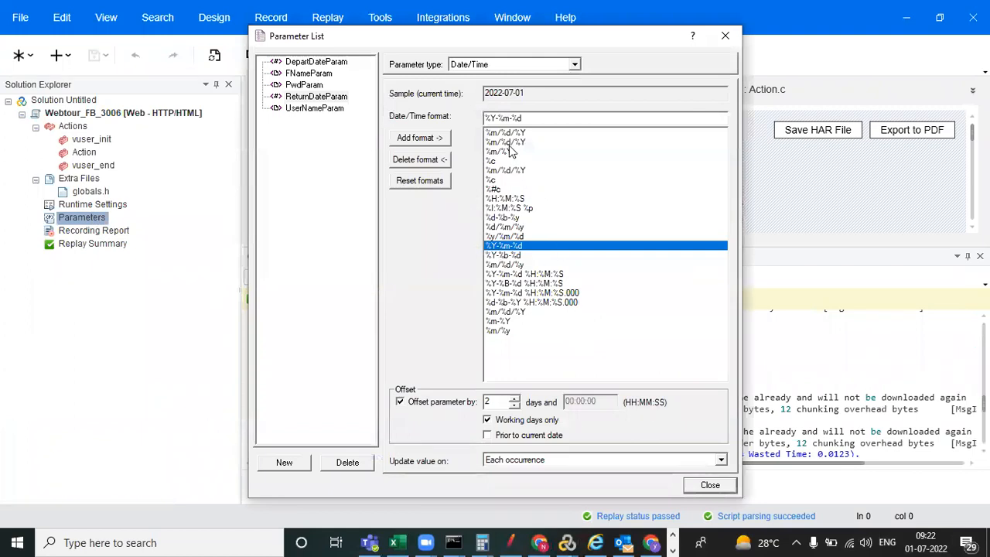
pyautogui.click(509, 143)
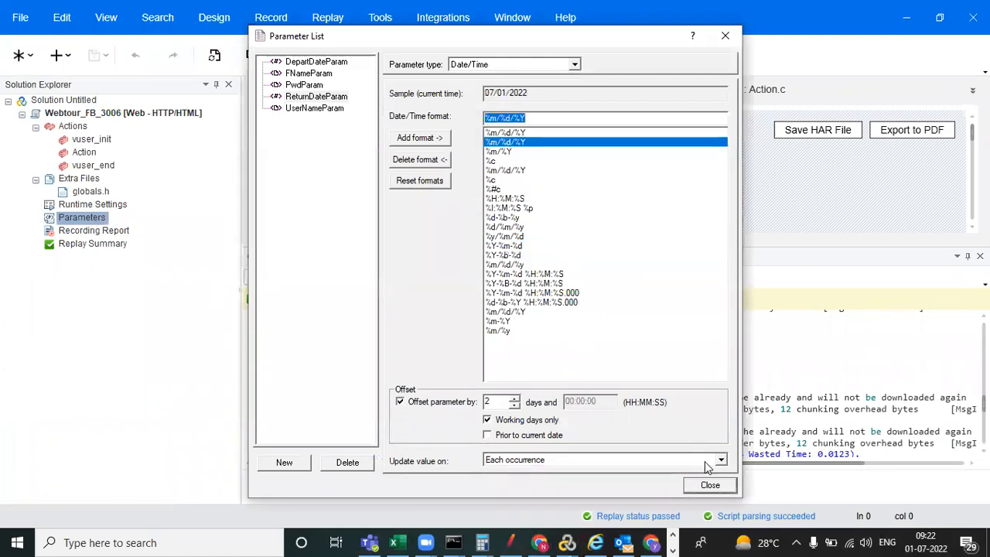
pyautogui.click(704, 487)
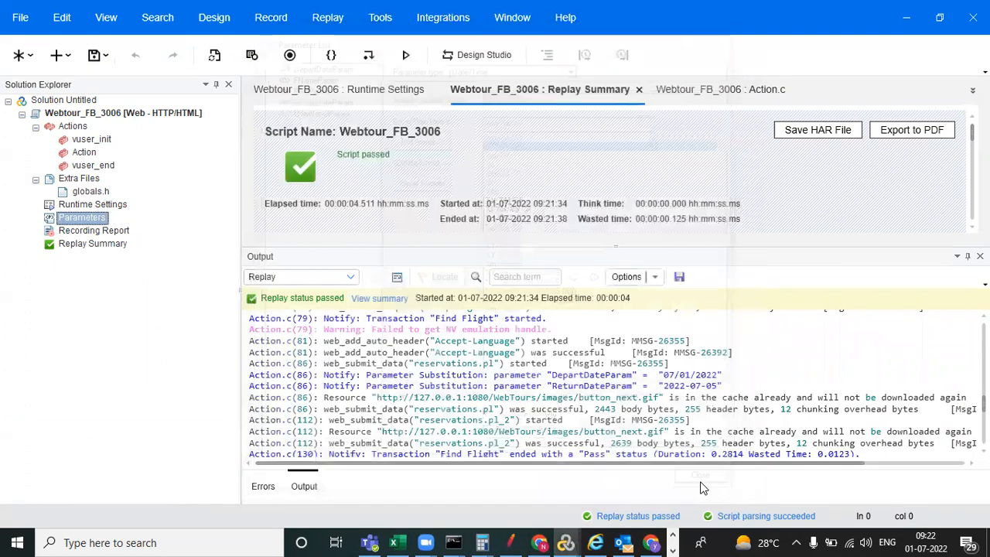
pyautogui.click(92, 61)
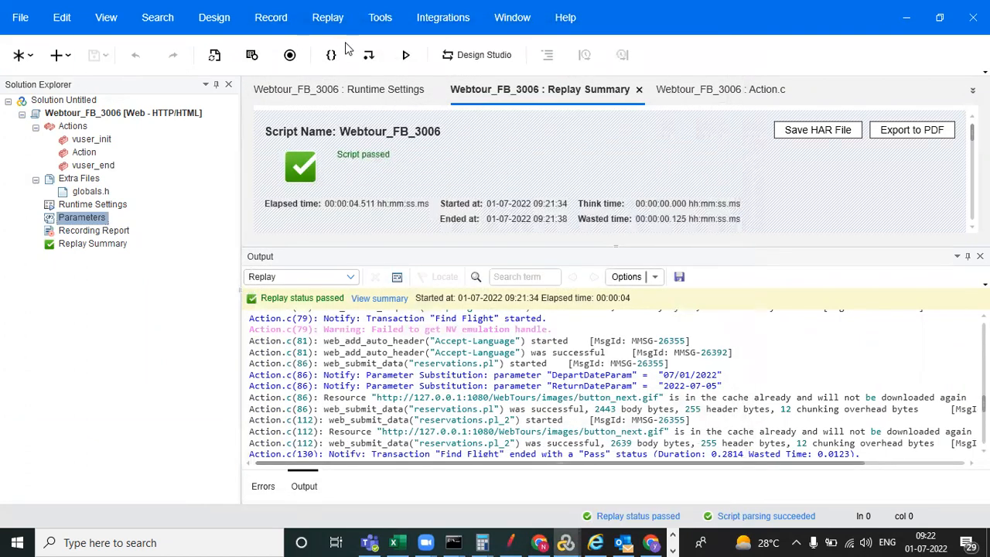
# - Replay the script and compare the logged ReturnDateParam value with the working days in the system calendar
pyautogui.click(405, 62)
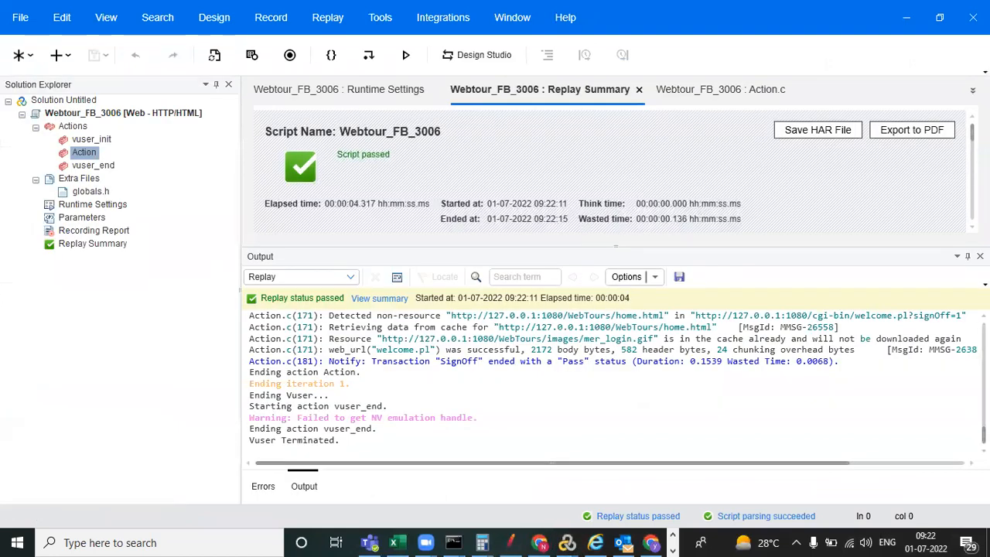
pyautogui.scroll(15, 706, 401)
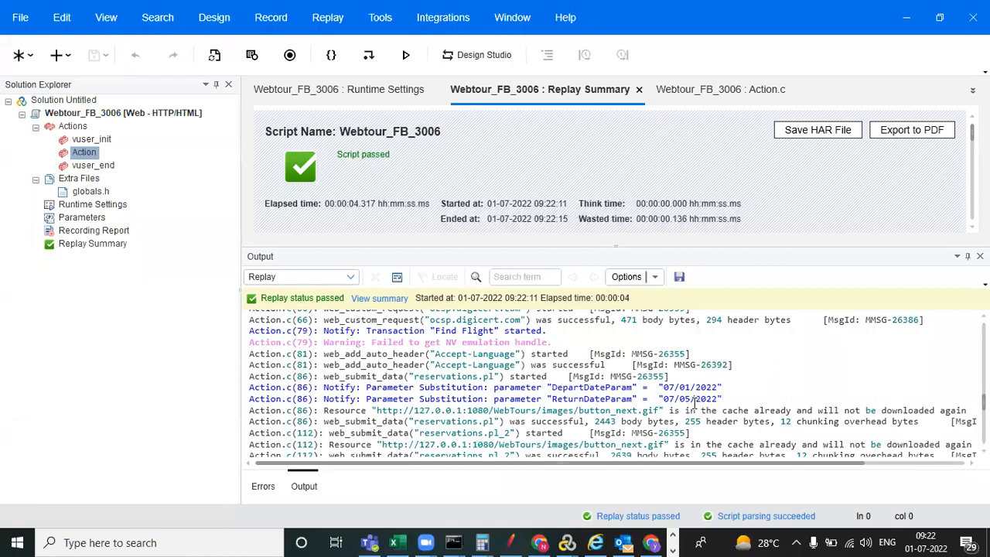
pyautogui.click(934, 539)
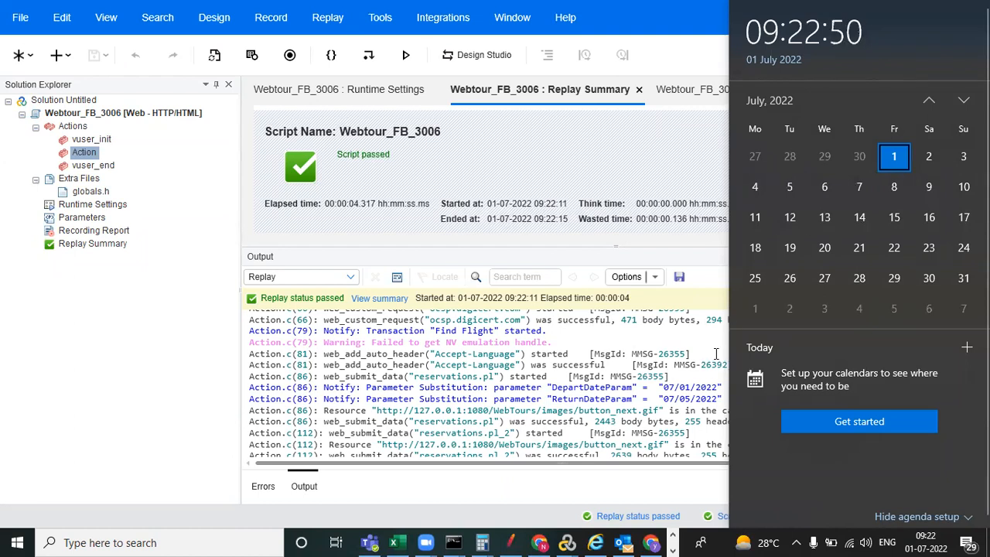
pyautogui.click(680, 400)
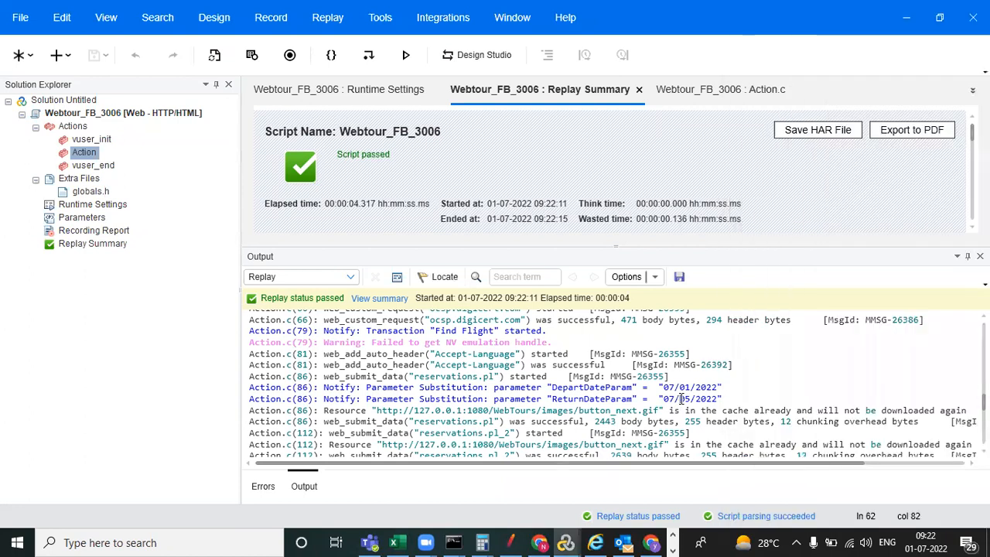
# - Make the ReturnDateParam offset prior to the current date, consult the calendar for the expected date, and save the script
pyautogui.doubleClick(85, 219)
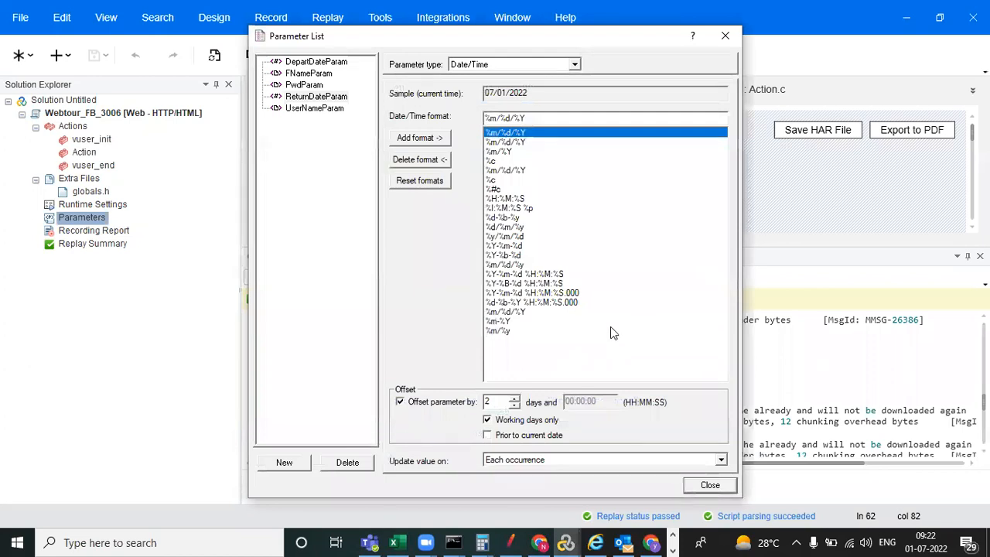
pyautogui.click(487, 435)
pyautogui.click(932, 540)
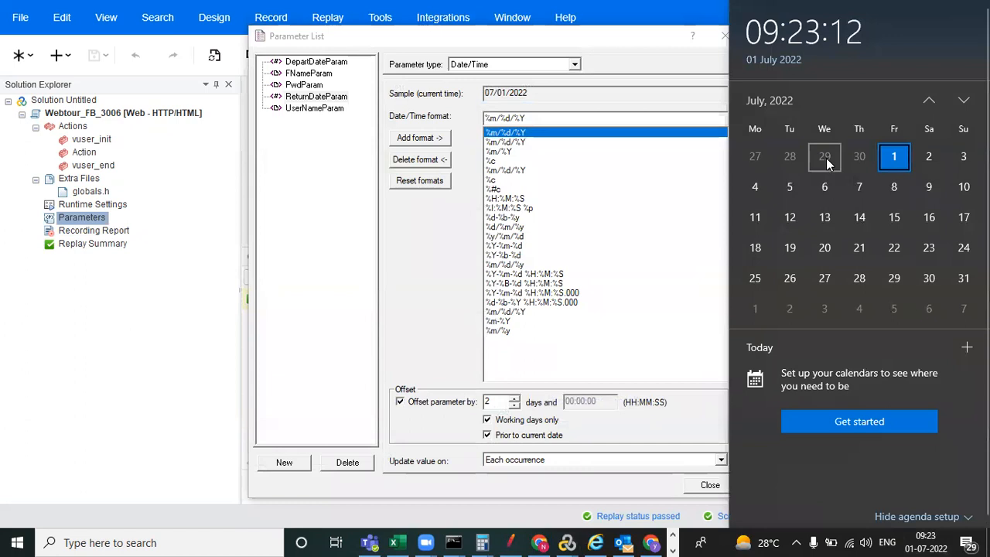
pyautogui.click(624, 298)
pyautogui.click(715, 486)
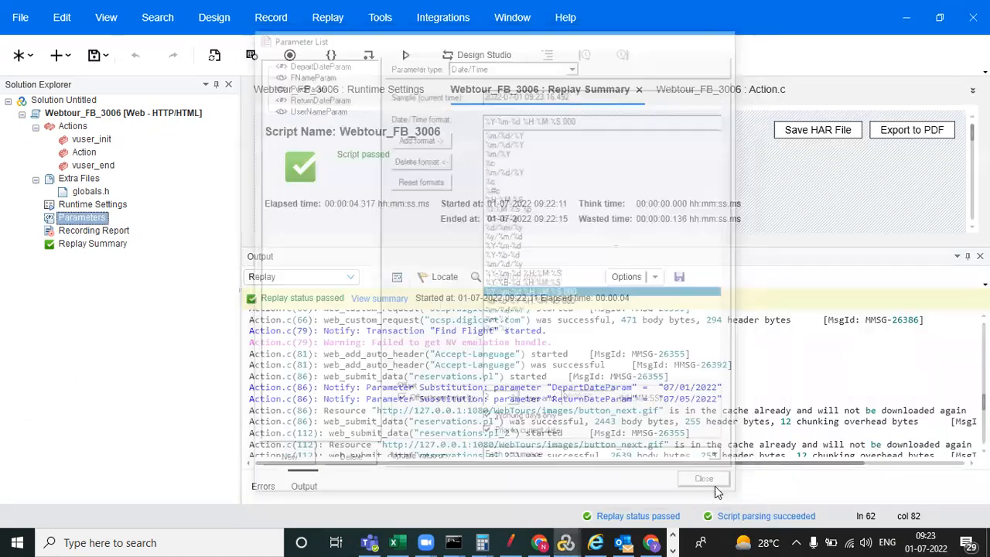
pyautogui.click(95, 55)
# - Restore the %m/%d/%Y date format for ReturnDateParam and save the script
pyautogui.doubleClick(82, 219)
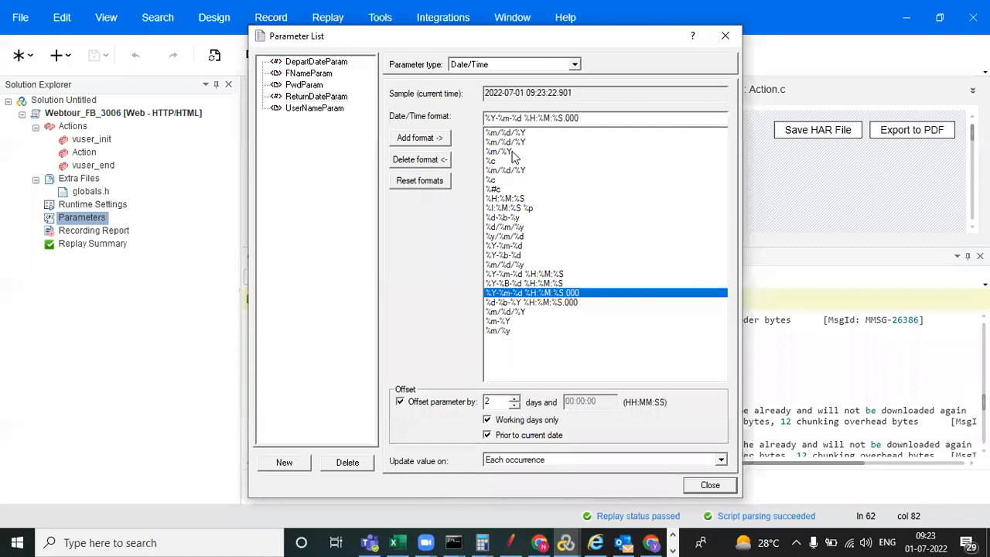
pyautogui.click(510, 142)
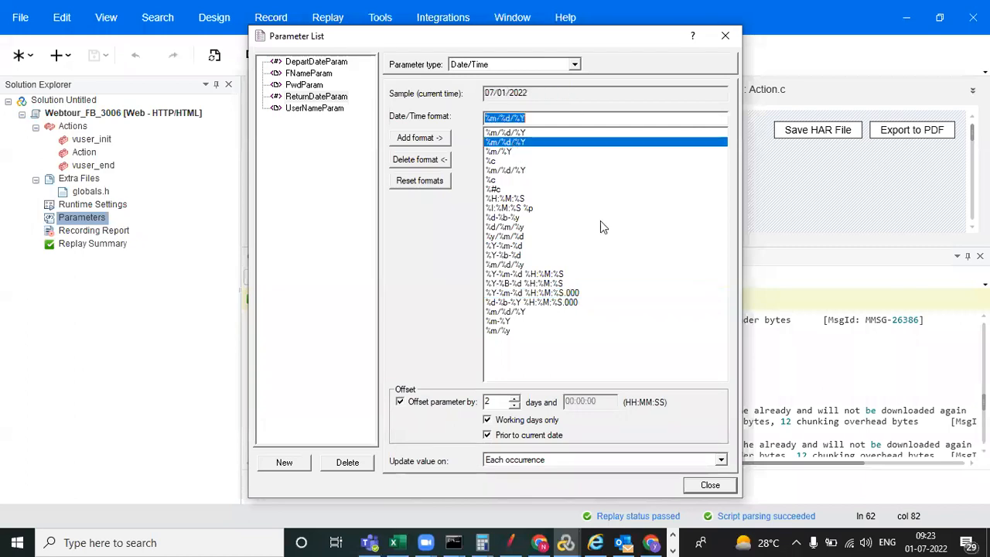
pyautogui.click(710, 486)
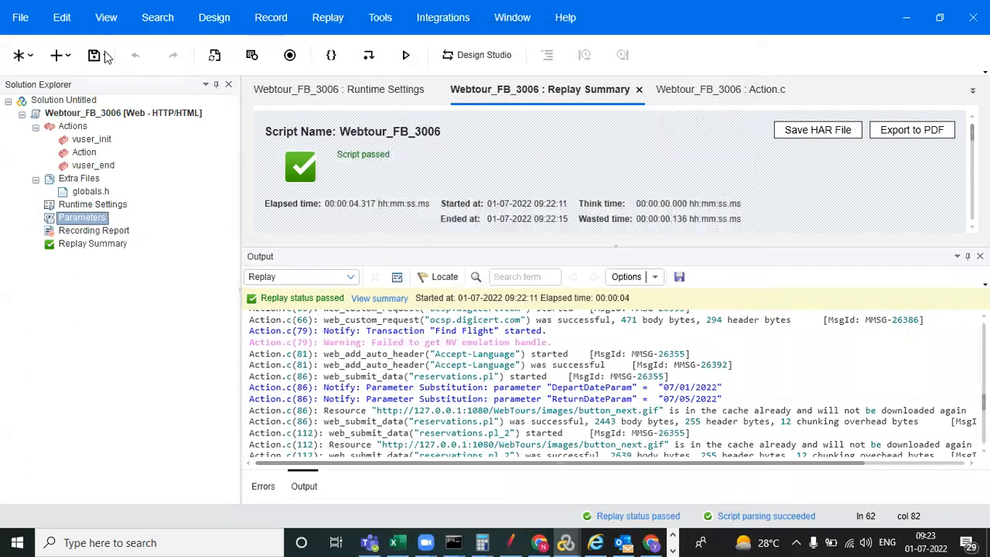
pyautogui.click(94, 55)
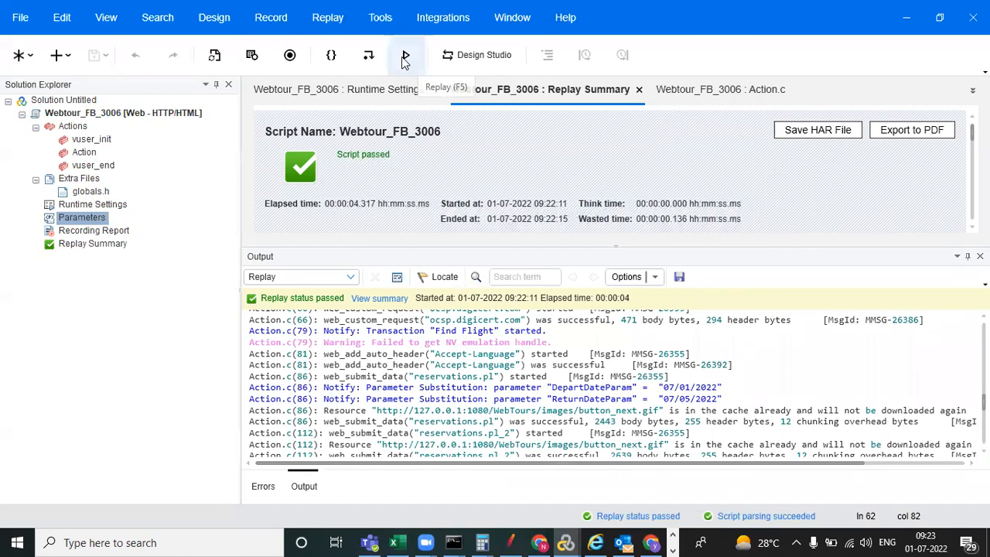
# - Replay the script and check the ReturnDateParam value with the prior-date offset in the replay log
pyautogui.click(404, 57)
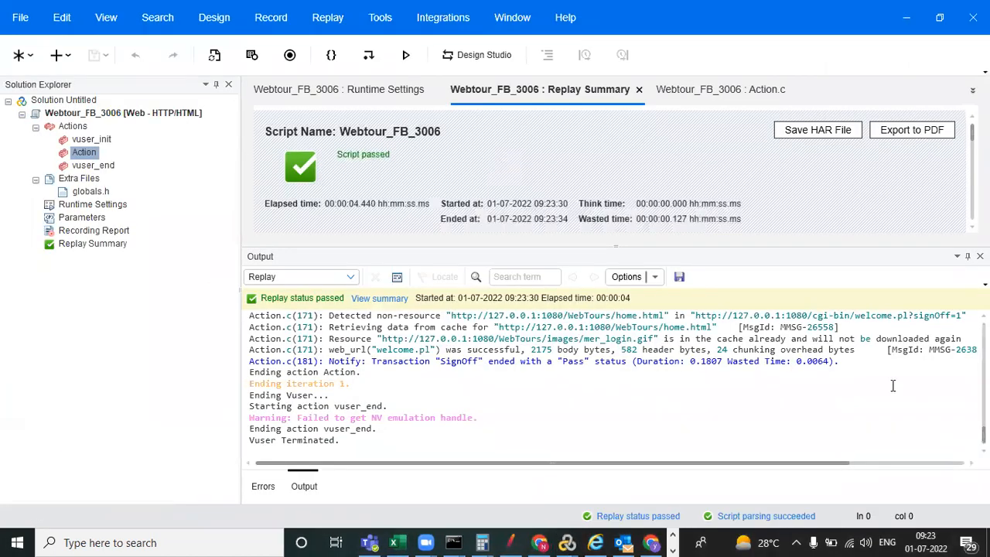
pyautogui.scroll(6, 983, 435)
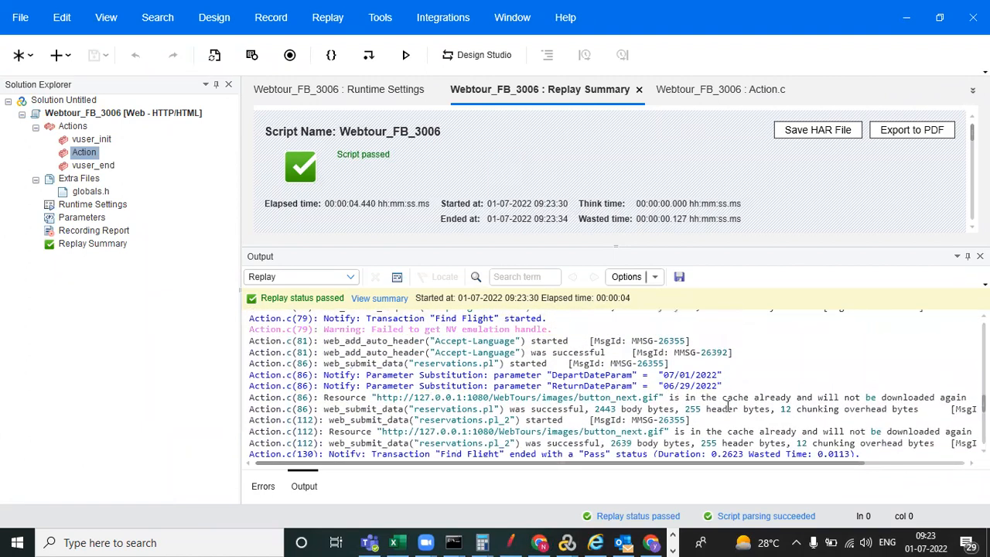
pyautogui.click(692, 386)
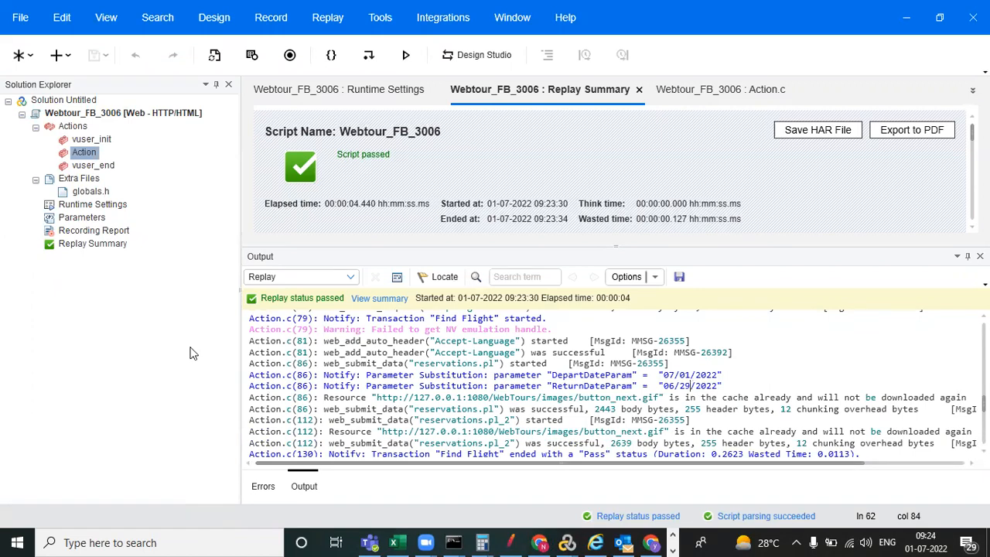
# - Turn off the prior-to-current-date option in the ReturnDateParam offset settings
pyautogui.doubleClick(84, 219)
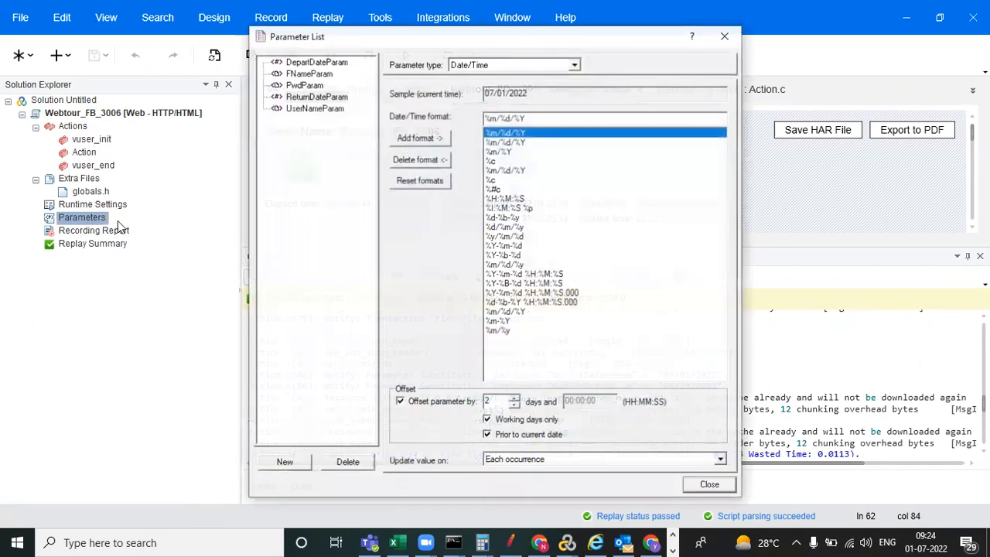
pyautogui.click(487, 436)
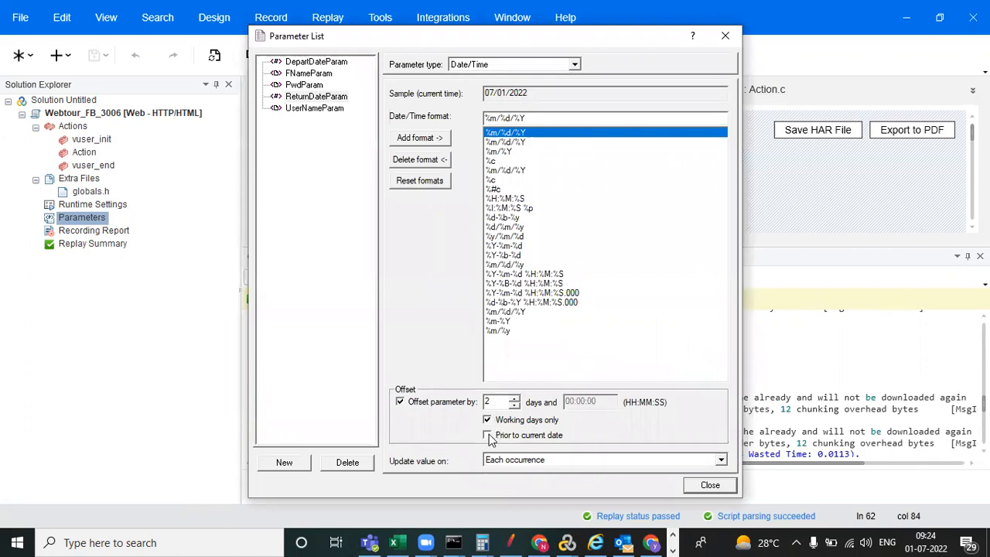
pyautogui.click(489, 436)
pyautogui.click(726, 37)
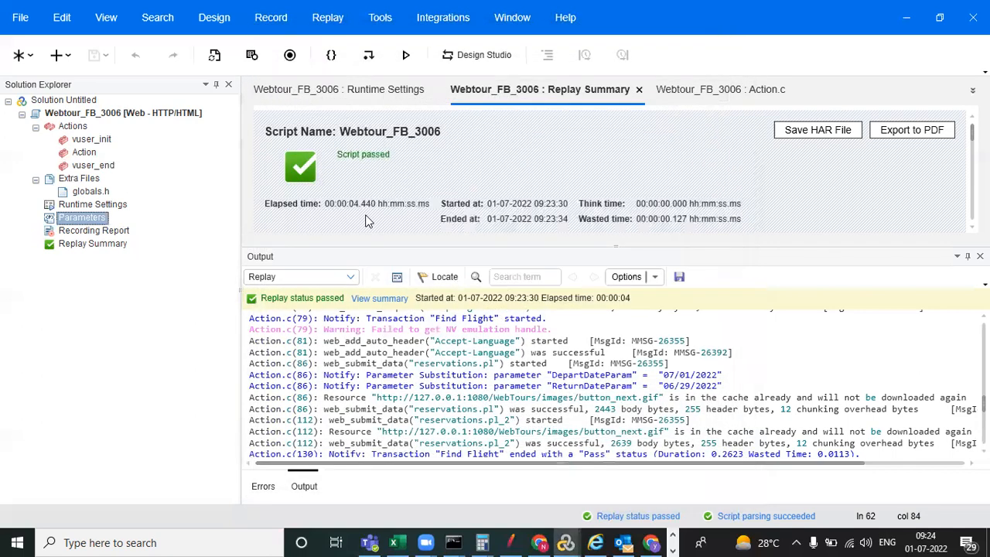
# - Turn off the working-days-only option for ReturnDateParam while keeping its offset of 2 days enabled
pyautogui.doubleClick(80, 220)
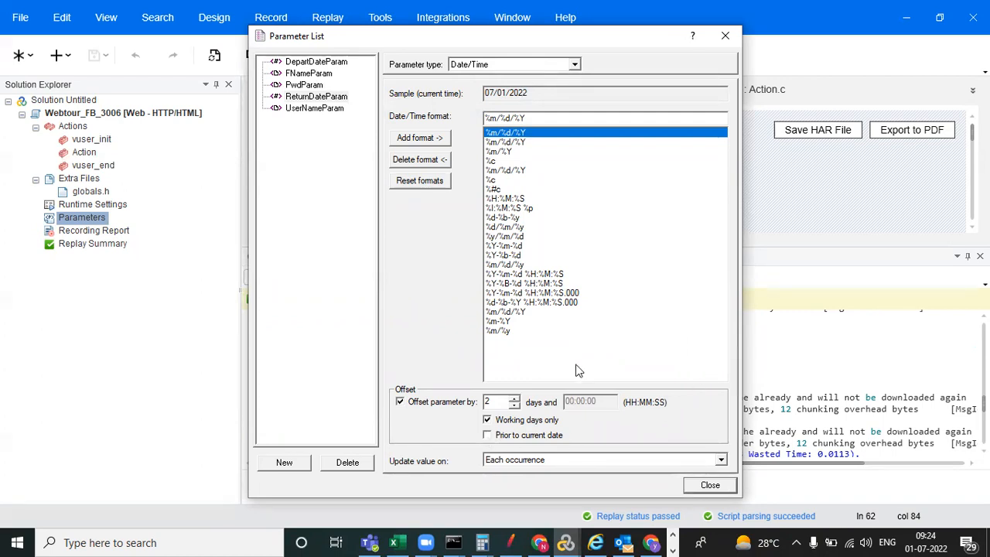
pyautogui.click(488, 420)
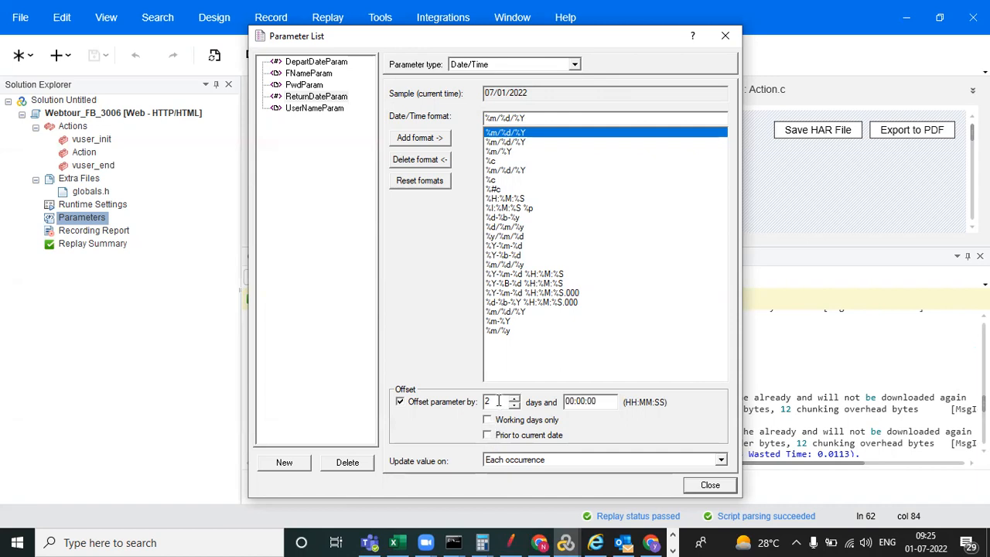
pyautogui.click(400, 403)
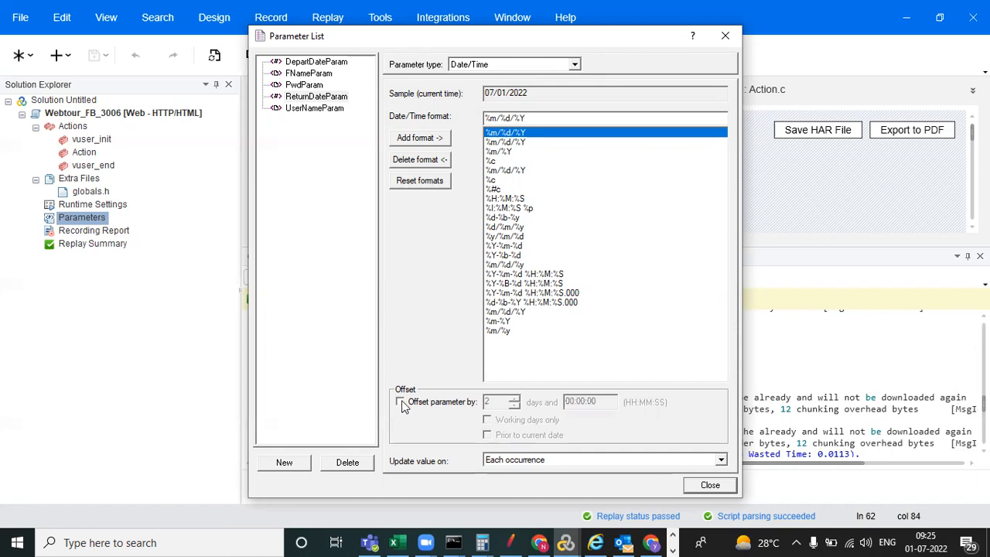
pyautogui.click(400, 403)
pyautogui.click(710, 486)
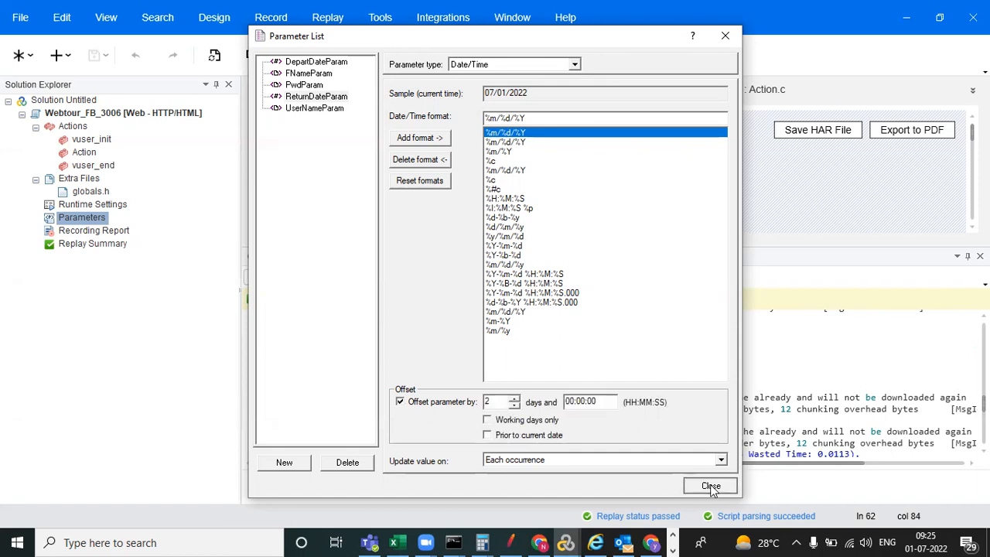
pyautogui.doubleClick(88, 220)
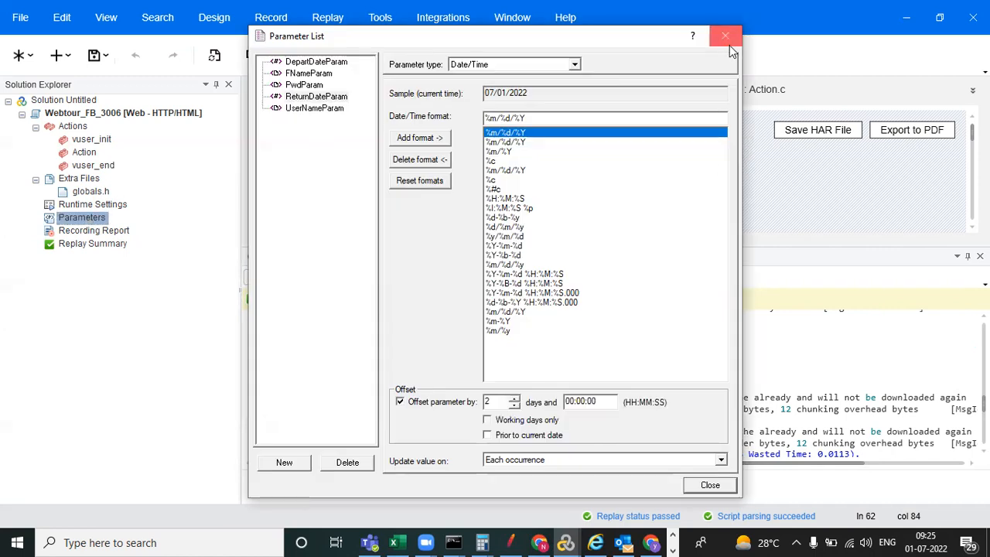
pyautogui.click(726, 37)
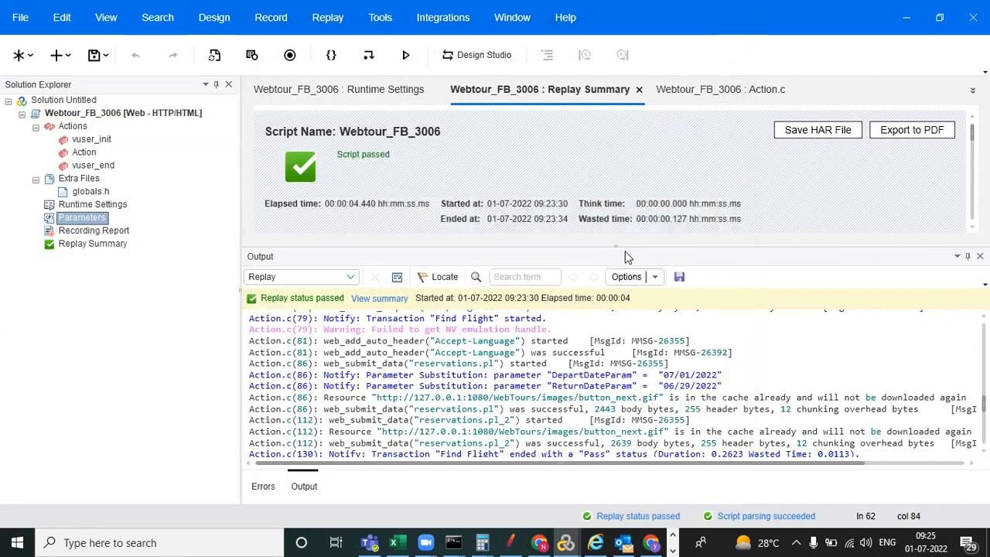
# - Enlarge the editor area, show the date parameters in the Action script and save the script
pyautogui.moveTo(620, 245); pyautogui.dragTo(616, 335)
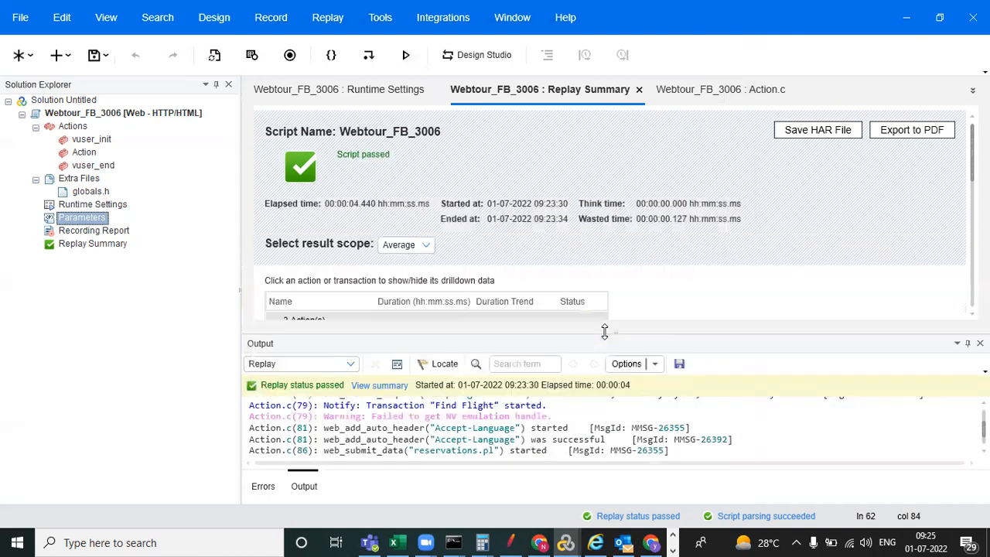
pyautogui.doubleClick(84, 153)
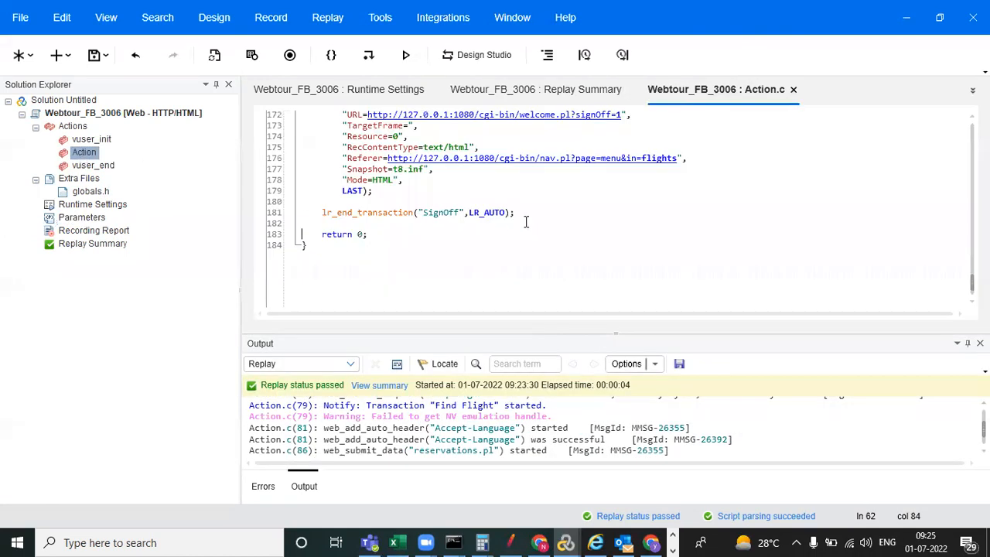
pyautogui.moveTo(973, 284); pyautogui.dragTo(973, 215)
pyautogui.click(94, 55)
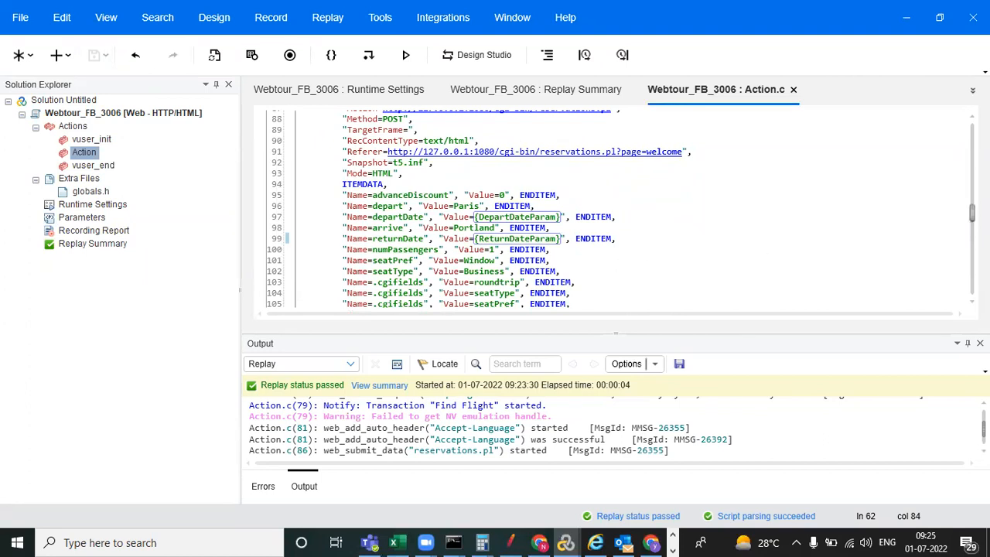
# - Open the UserNameParam settings in the parameter list and review the available parameter types
pyautogui.doubleClick(95, 219)
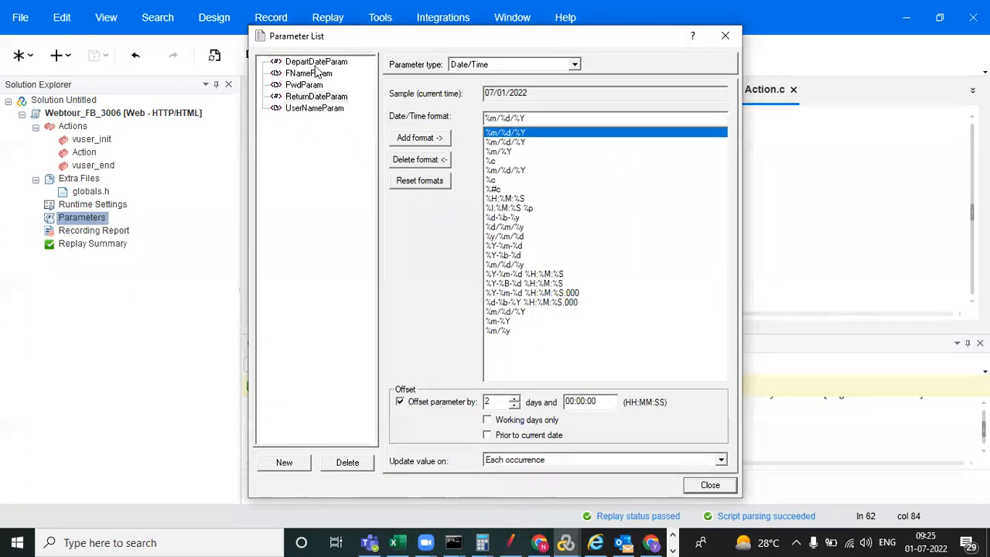
pyautogui.click(310, 109)
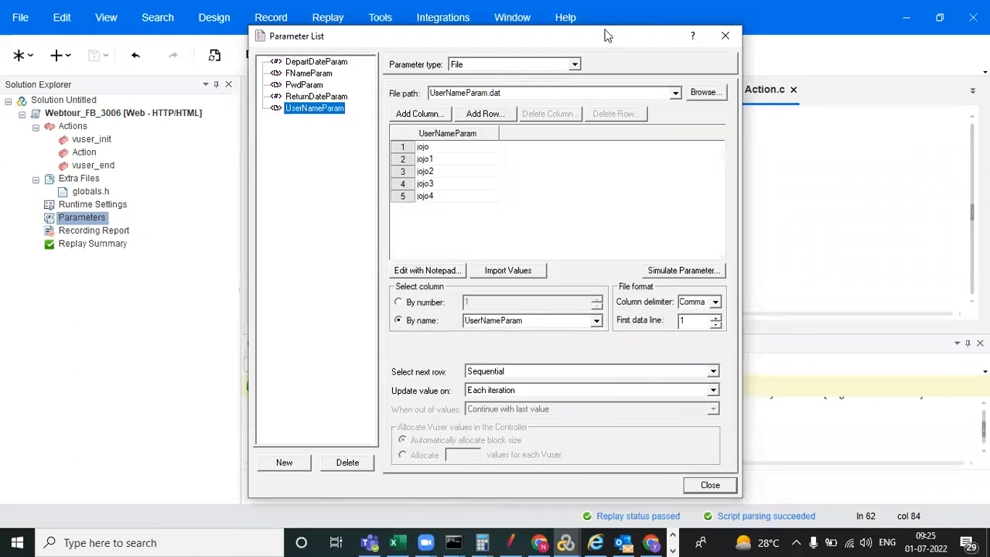
pyautogui.moveTo(608, 35); pyautogui.dragTo(608, 20)
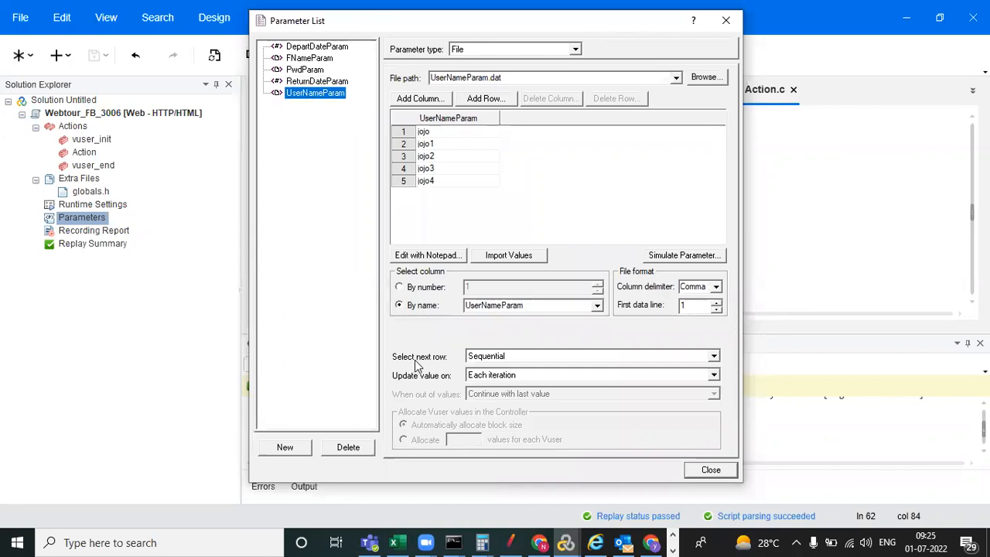
pyautogui.click(575, 50)
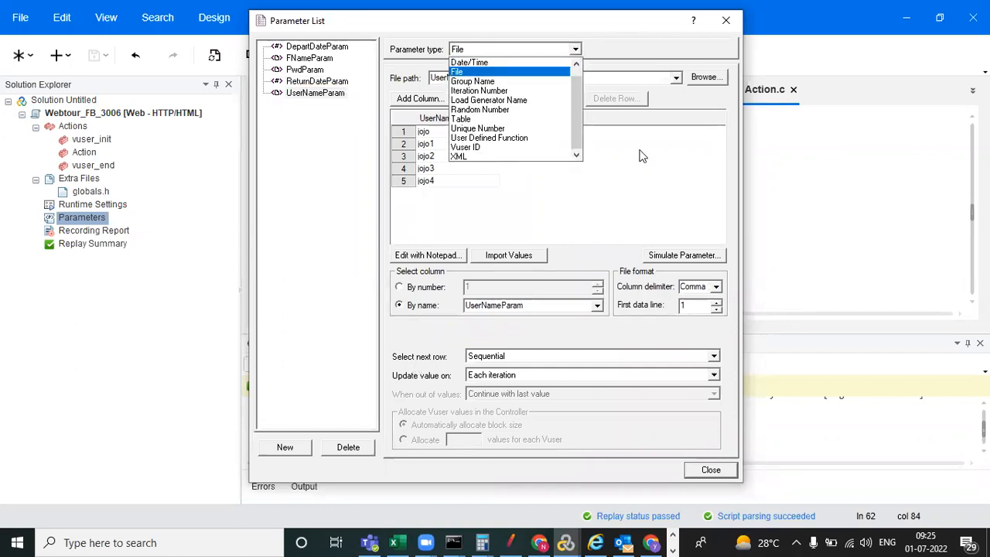
pyautogui.click(668, 155)
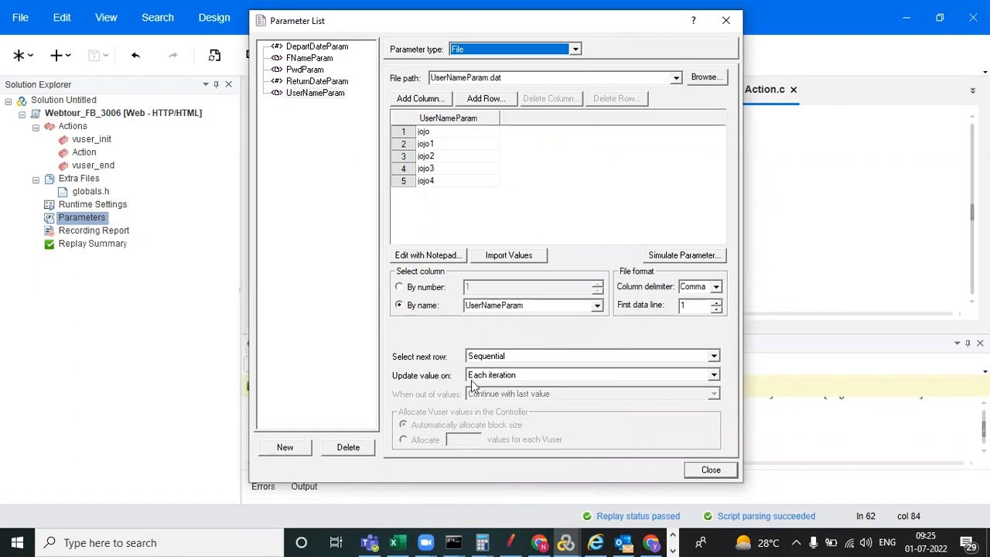
# - Review the row selection and value update options available for UserNameParam
pyautogui.click(539, 356)
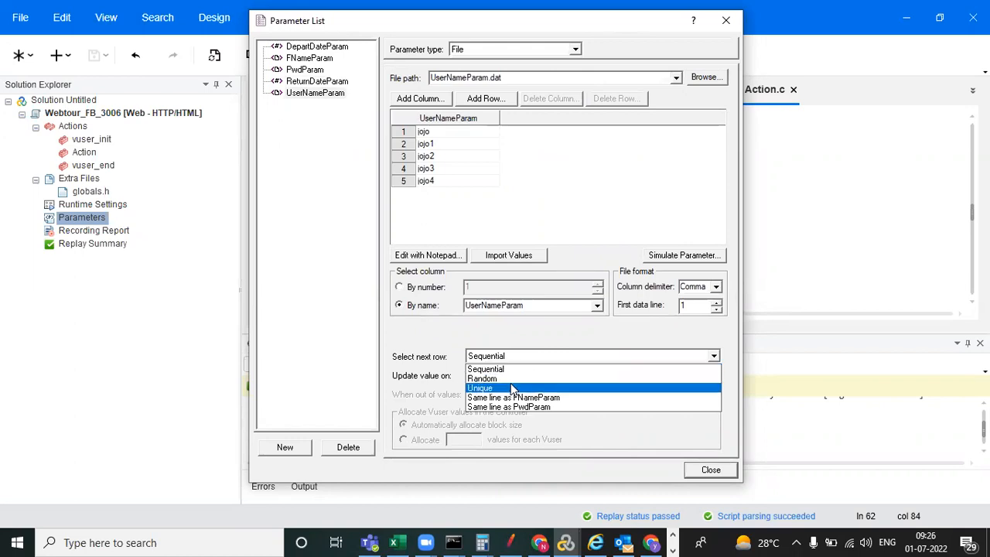
pyautogui.click(511, 337)
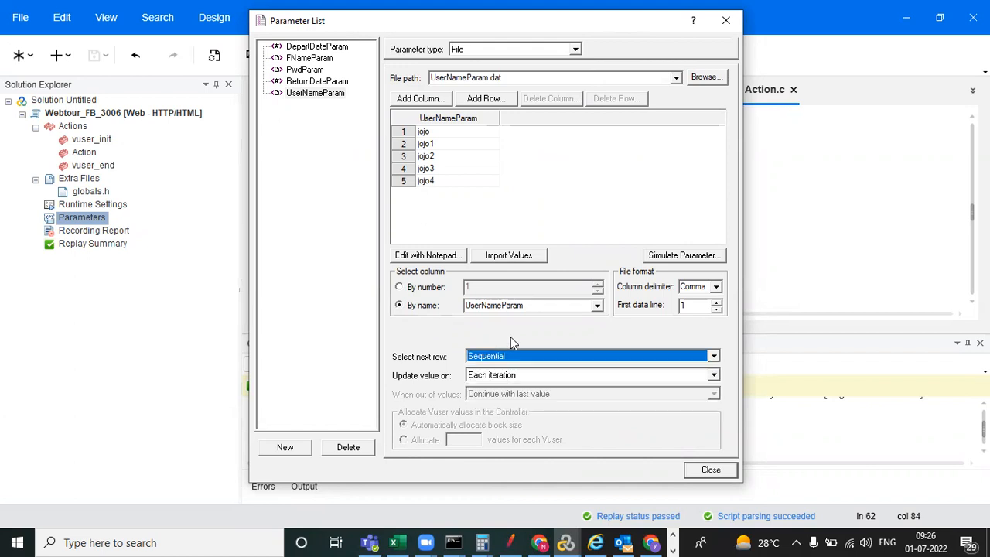
pyautogui.click(518, 375)
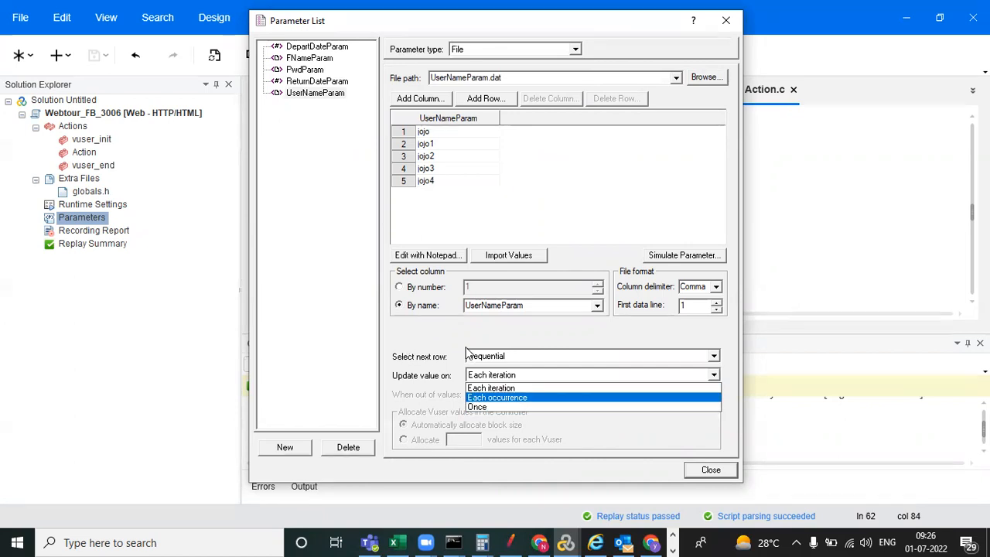
pyautogui.click(511, 356)
pyautogui.click(511, 356)
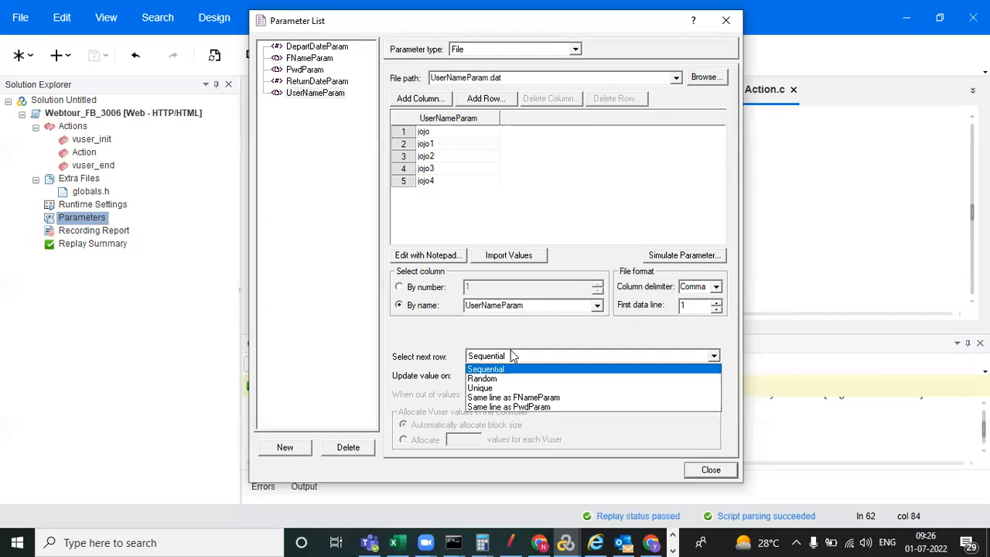
pyautogui.click(449, 338)
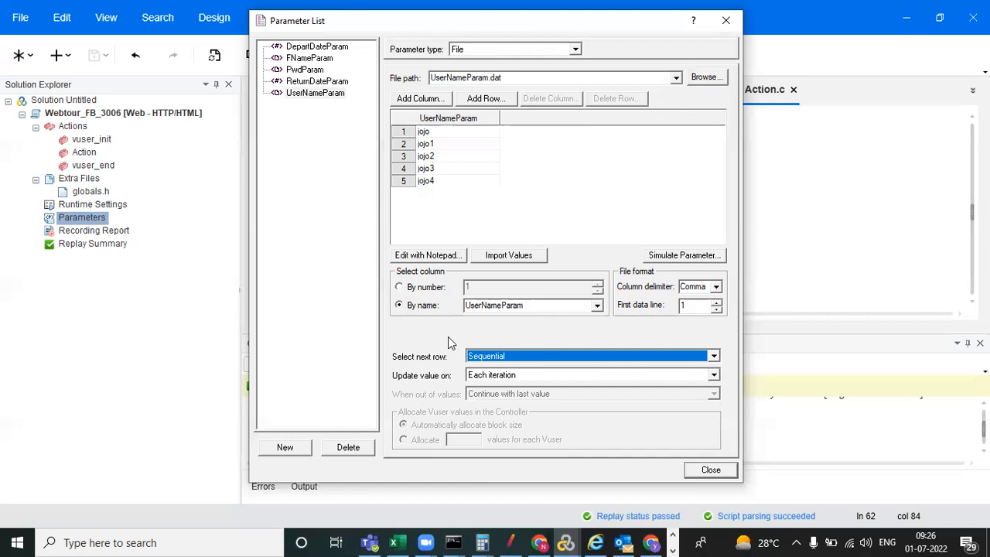
# - Set UserNameParam to select the next row as Unique and update its value on Each iteration
pyautogui.click(529, 356)
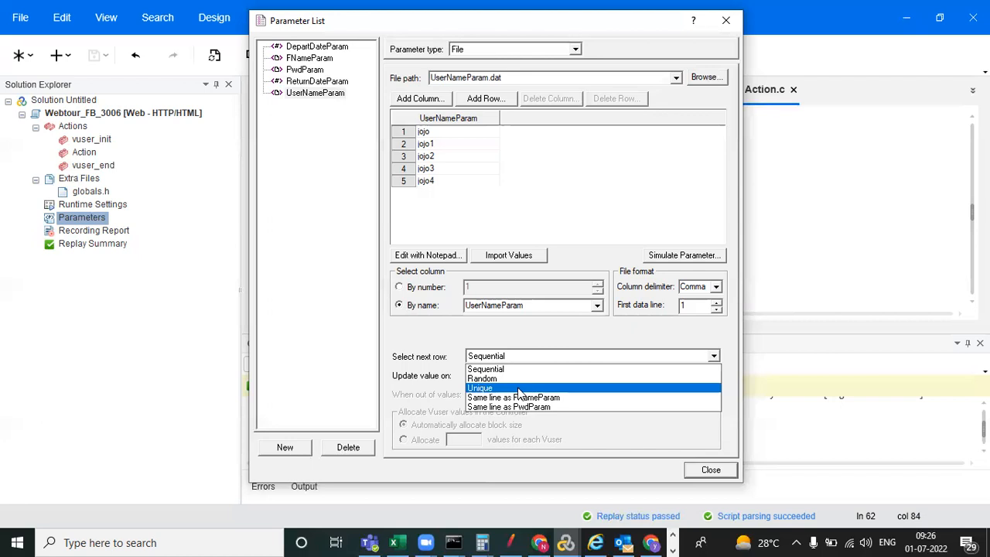
pyautogui.click(518, 388)
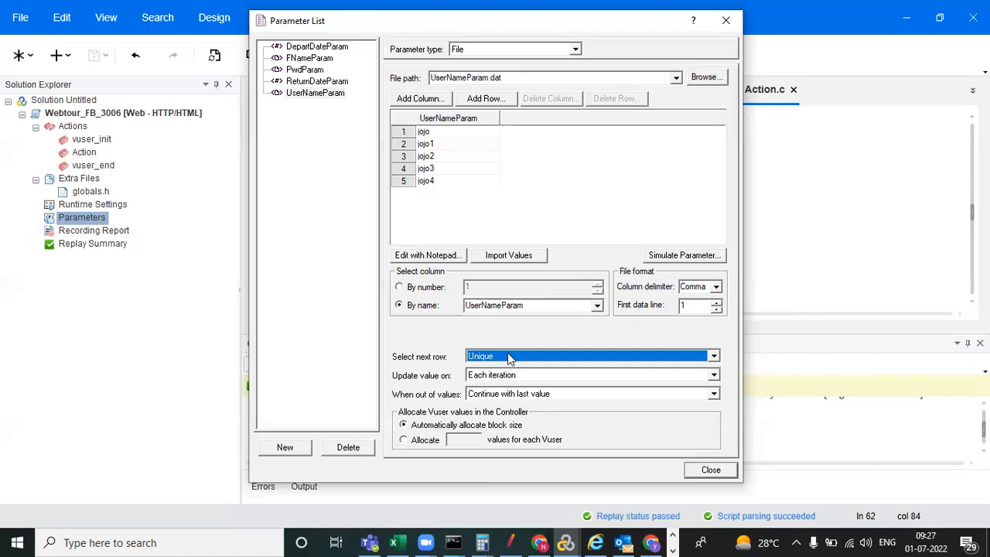
pyautogui.click(509, 359)
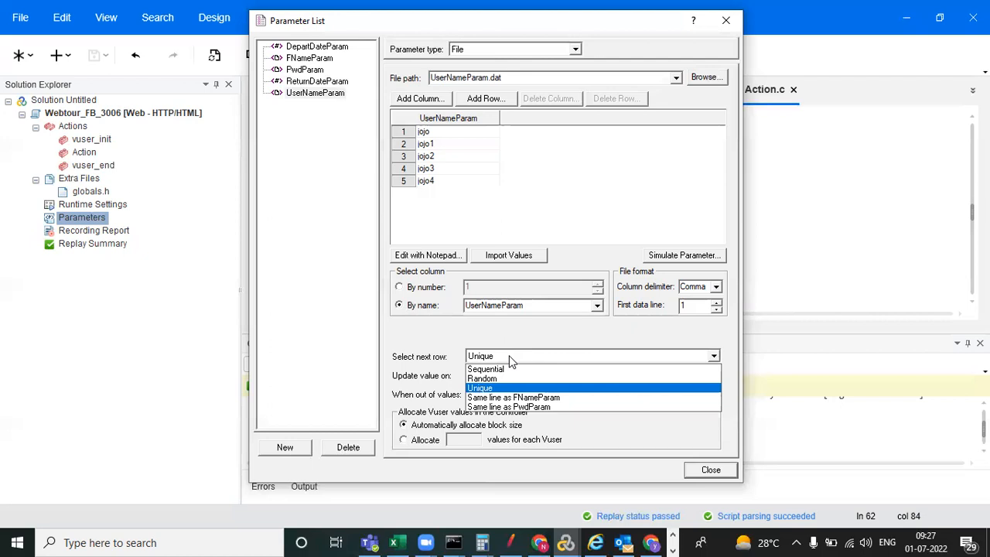
pyautogui.click(510, 358)
pyautogui.click(510, 358)
pyautogui.click(509, 358)
pyautogui.click(526, 376)
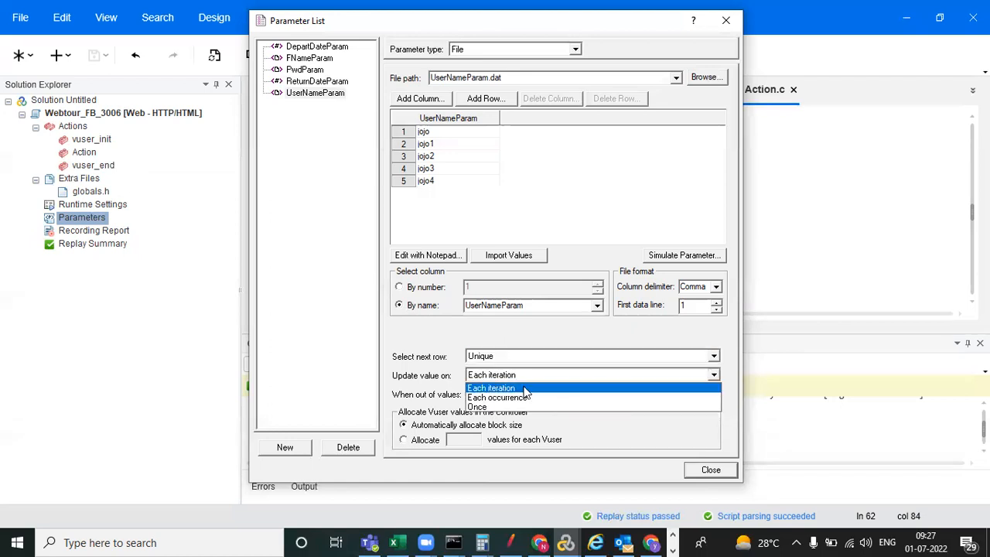
pyautogui.click(523, 389)
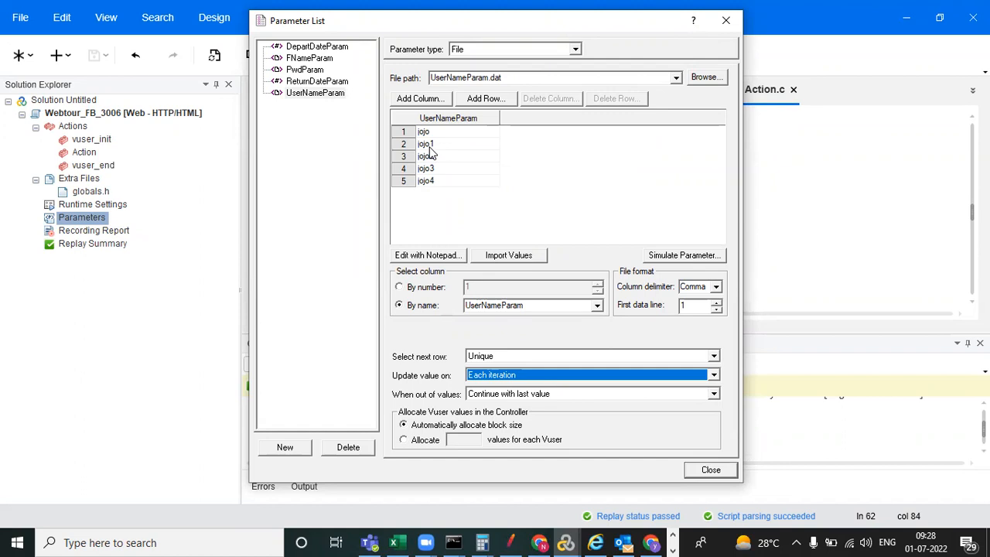
# - Try the Each occurrence and Once value update options for UserNameParam with Unique row selection
pyautogui.click(517, 377)
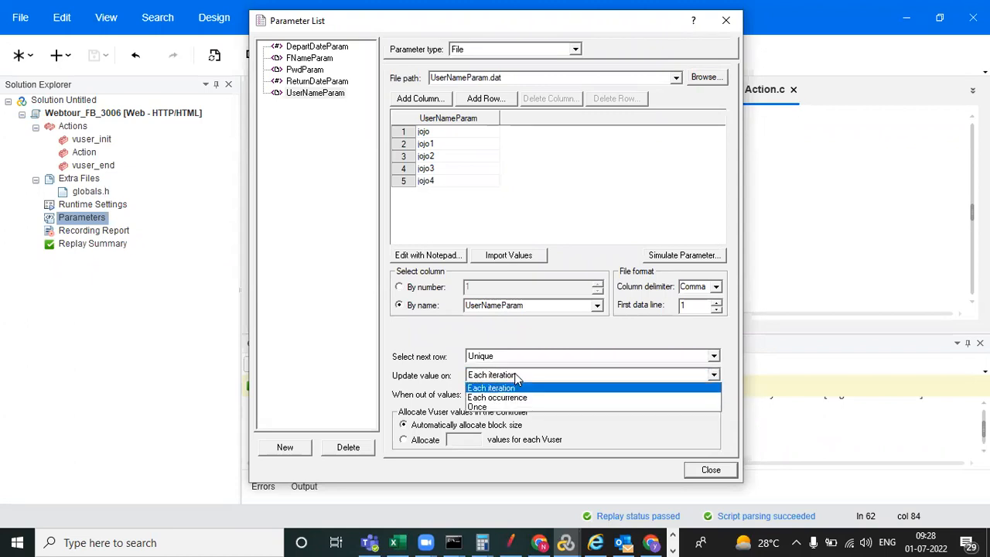
pyautogui.click(514, 399)
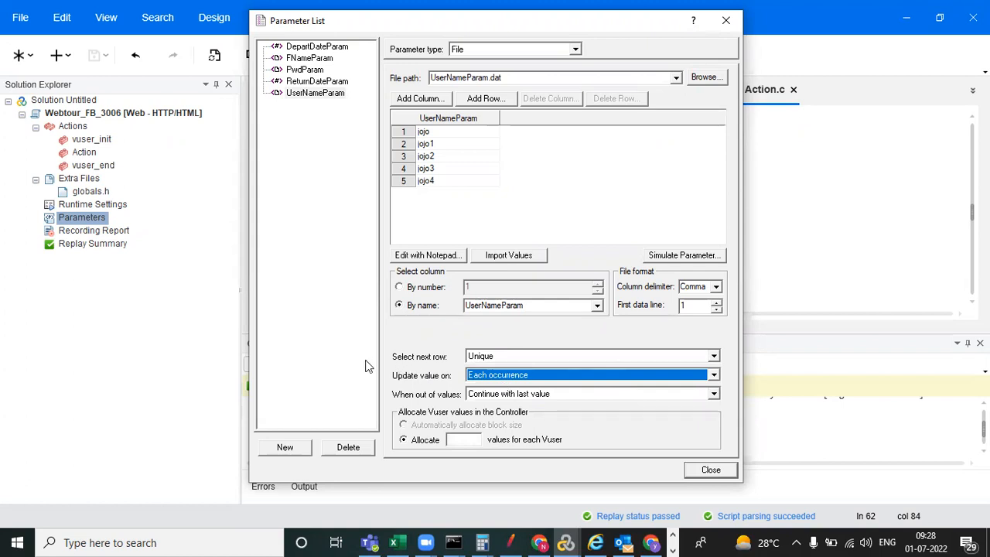
pyautogui.click(549, 375)
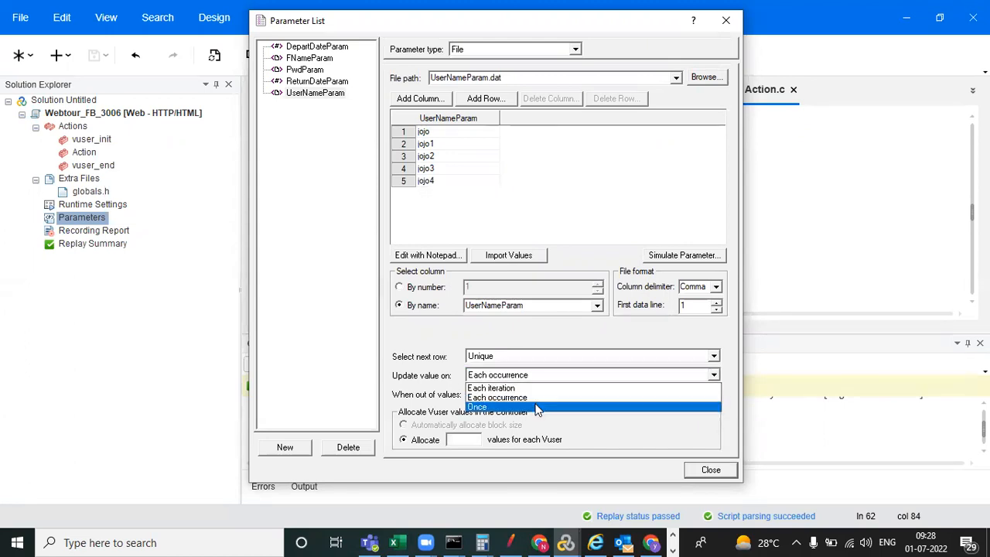
pyautogui.click(538, 407)
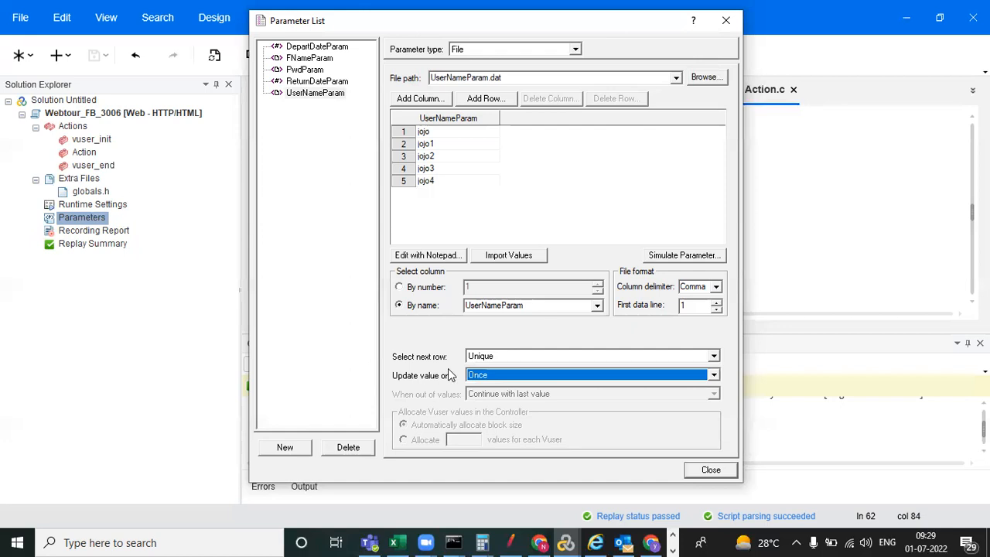
# - Set UserNameParam back to Sequential row selection with the value updated on Each iteration
pyautogui.click(528, 356)
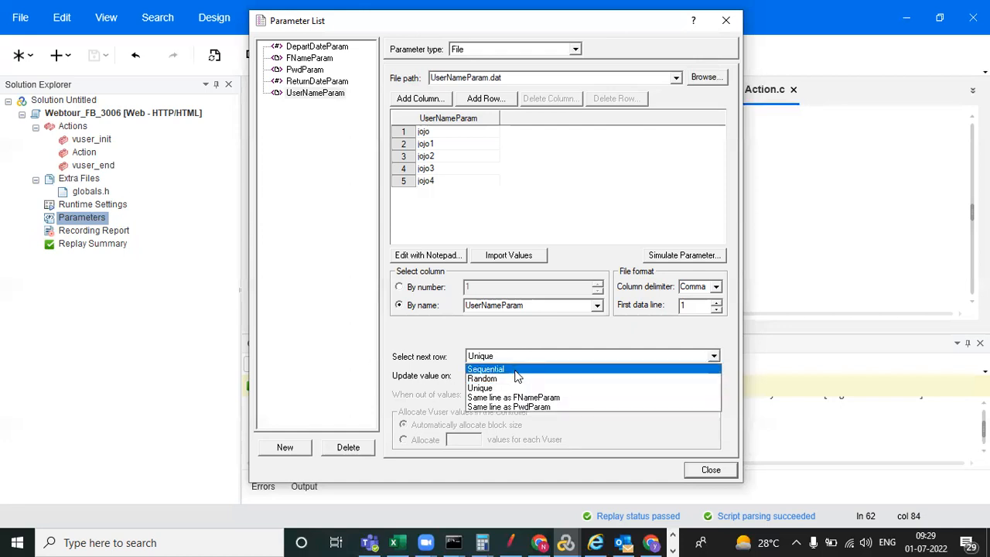
pyautogui.click(516, 371)
pyautogui.click(511, 375)
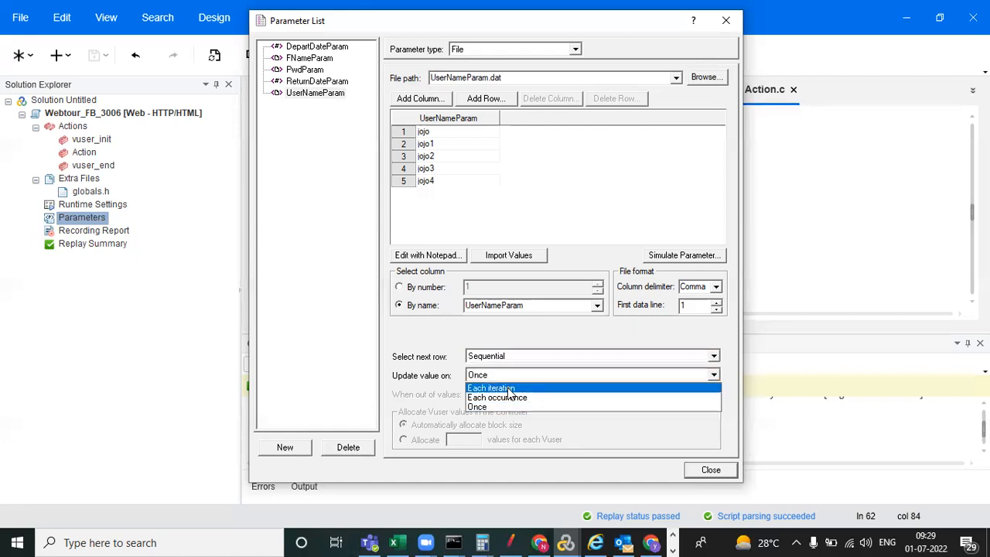
pyautogui.click(509, 388)
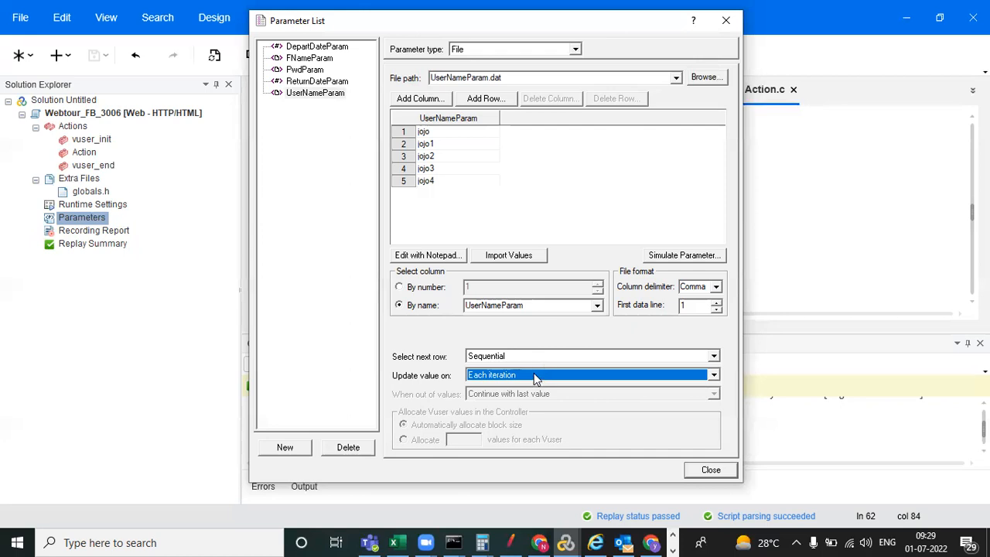
# - Switch to Paint and enlarge the blank canvas to about 875 × 517 px
pyautogui.click(160, 540)
pyautogui.write('Paint')
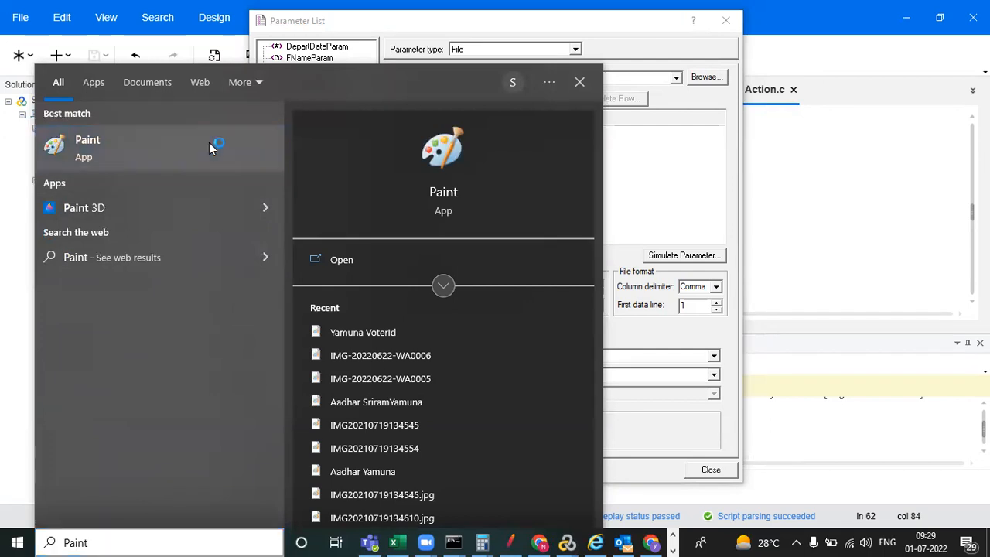
pyautogui.click(209, 142)
pyautogui.click(732, 56)
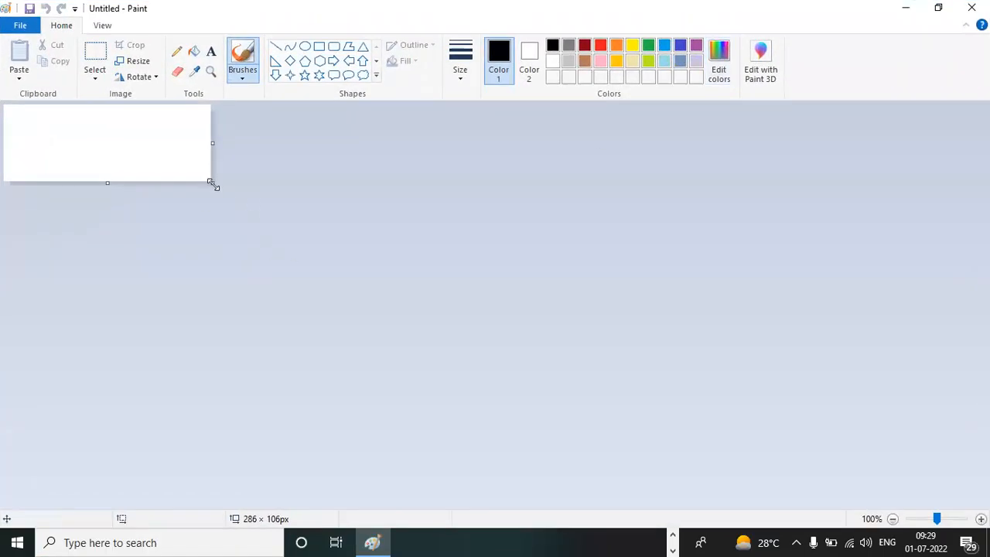
pyautogui.moveTo(209, 183); pyautogui.dragTo(640, 481)
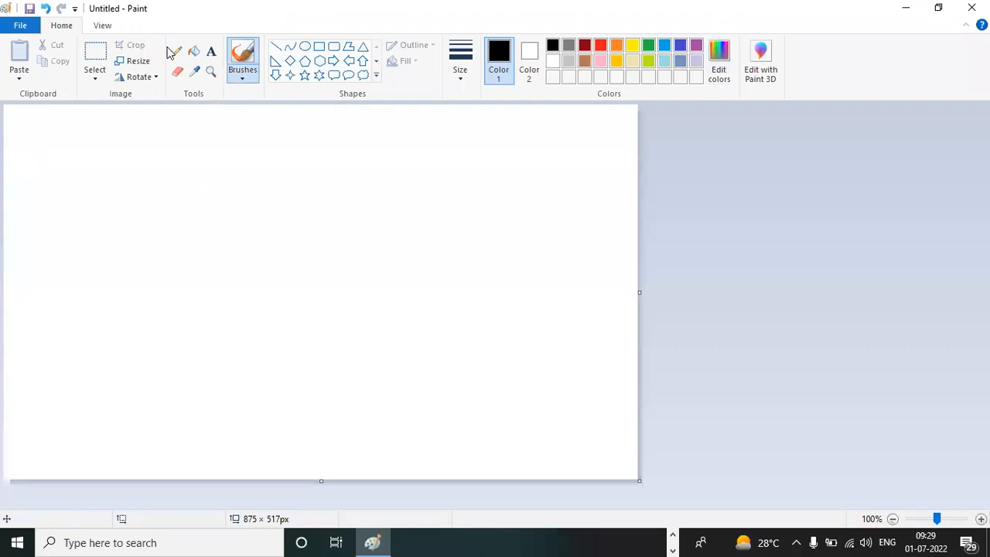
# - Add the text heading "Sequential Each Iteration" near the canvas's upper edge
pyautogui.click(211, 51)
pyautogui.moveTo(153, 140); pyautogui.dragTo(370, 176)
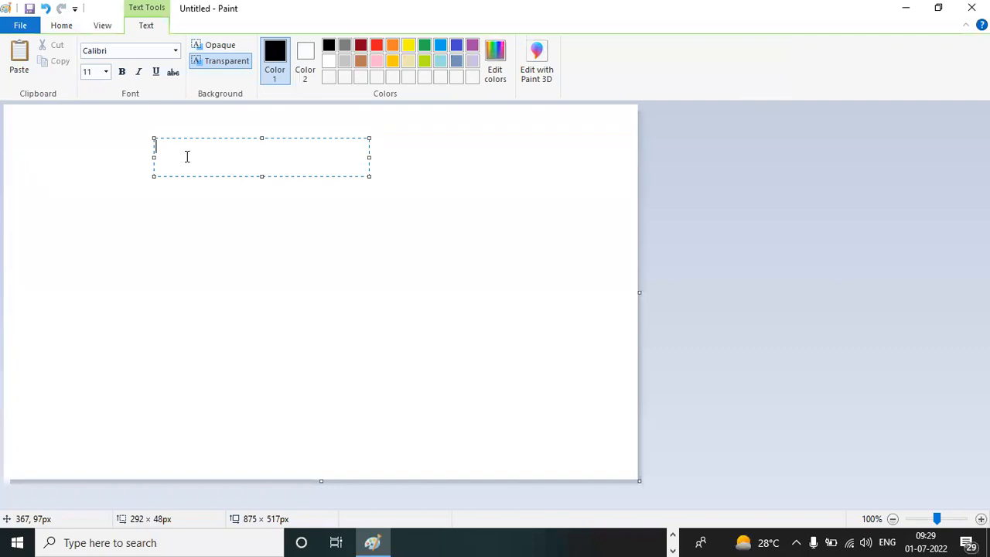
pyautogui.write('Sequential Each Iteration')
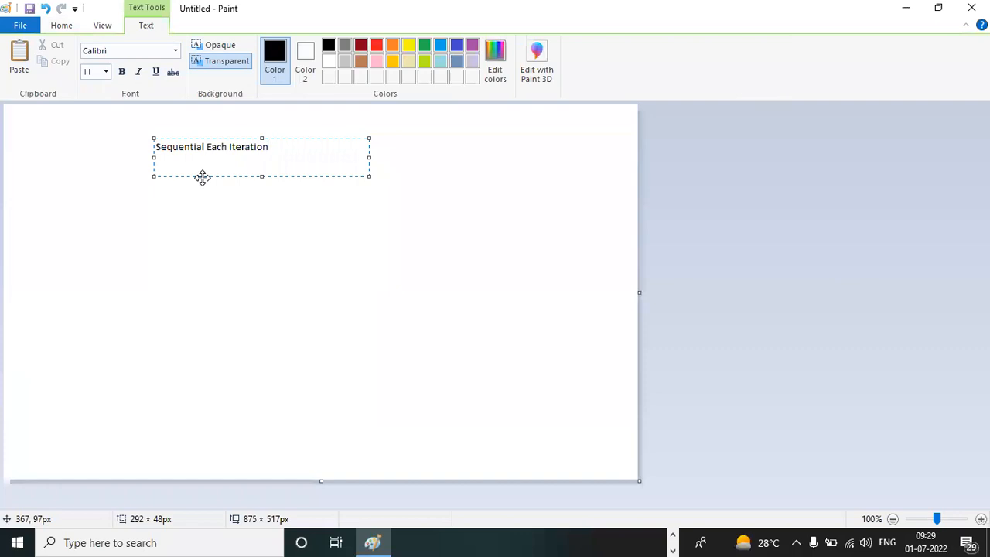
pyautogui.click(269, 229)
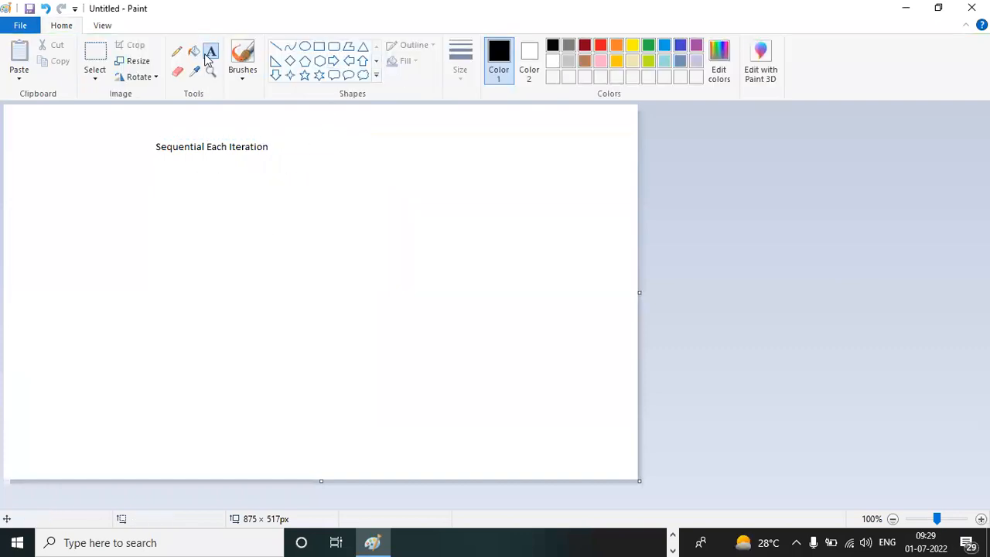
# - Handwrite a U column with 1 to 4 and a P column with a to d beneath the heading using the Pencil
pyautogui.click(176, 52)
pyautogui.moveTo(147, 184)
pyautogui.mouseDown()
pyautogui.moveTo(149, 204)
pyautogui.moveTo(161, 193)
pyautogui.mouseUp()
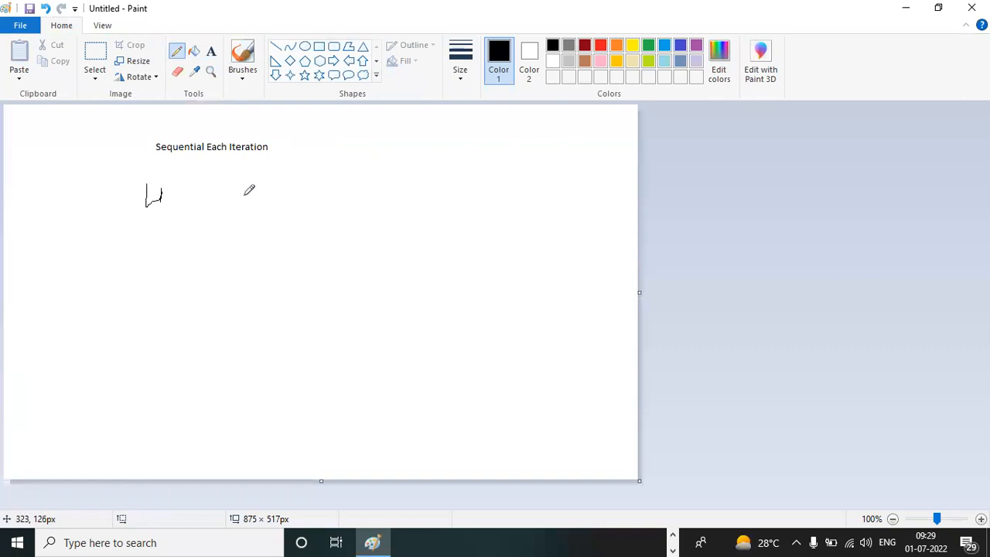
pyautogui.moveTo(250, 187)
pyautogui.mouseDown()
pyautogui.moveTo(252, 208)
pyautogui.moveTo(276, 173)
pyautogui.moveTo(254, 191)
pyautogui.mouseUp()
pyautogui.moveTo(147, 234)
pyautogui.mouseDown()
pyautogui.moveTo(140, 298)
pyautogui.moveTo(160, 294)
pyautogui.moveTo(131, 330)
pyautogui.moveTo(151, 331)
pyautogui.moveTo(136, 354)
pyautogui.moveTo(139, 423)
pyautogui.moveTo(177, 399)
pyautogui.moveTo(169, 441)
pyautogui.mouseUp()
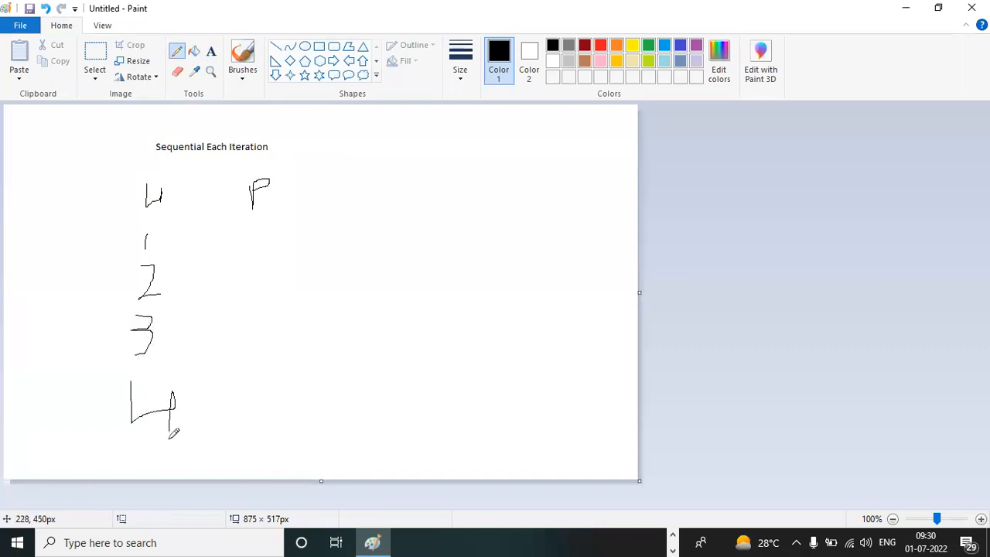
pyautogui.moveTo(255, 228)
pyautogui.mouseDown()
pyautogui.moveTo(253, 240)
pyautogui.moveTo(261, 231)
pyautogui.moveTo(284, 243)
pyautogui.moveTo(258, 288)
pyautogui.moveTo(277, 283)
pyautogui.moveTo(260, 285)
pyautogui.moveTo(256, 329)
pyautogui.moveTo(273, 341)
pyautogui.mouseUp()
pyautogui.moveTo(269, 377)
pyautogui.mouseDown()
pyautogui.moveTo(271, 416)
pyautogui.moveTo(247, 418)
pyautogui.moveTo(278, 418)
pyautogui.mouseUp()
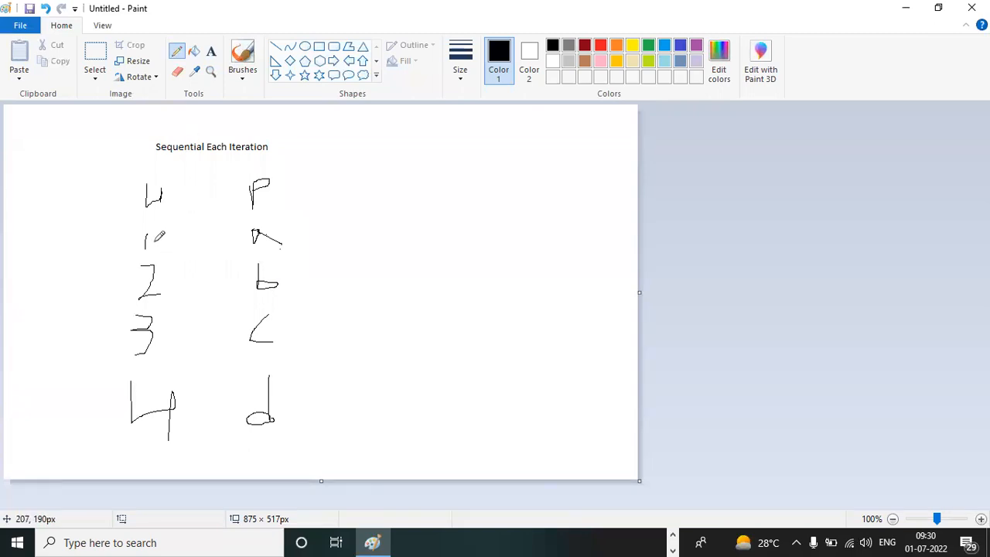
# - Draw pencil lines connecting each of the U values 1 to 4 to the P value a
pyautogui.moveTo(154, 241); pyautogui.dragTo(254, 236)
pyautogui.moveTo(154, 286); pyautogui.dragTo(255, 234)
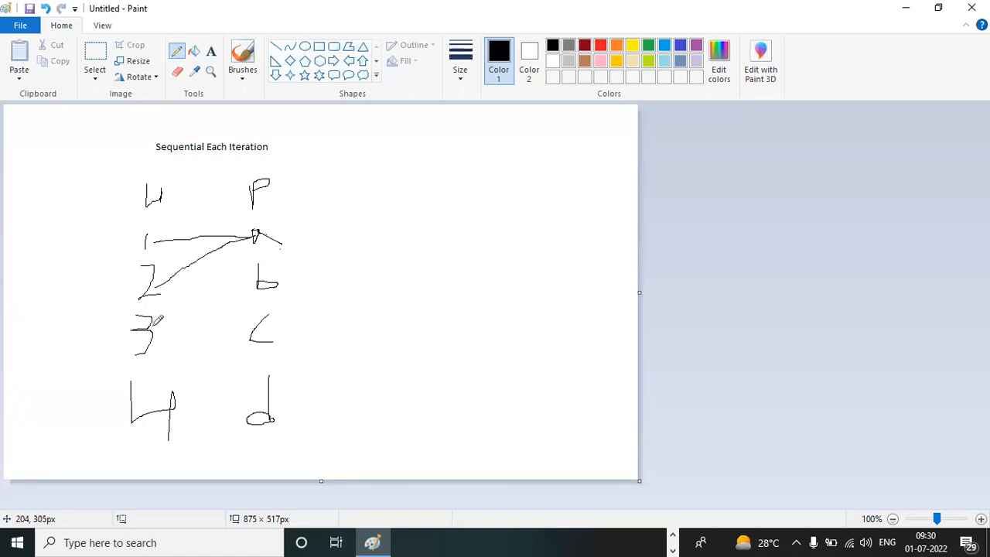
pyautogui.moveTo(153, 325); pyautogui.dragTo(253, 231)
pyautogui.moveTo(172, 396)
pyautogui.mouseDown()
pyautogui.moveTo(241, 280)
pyautogui.moveTo(254, 232)
pyautogui.mouseUp()
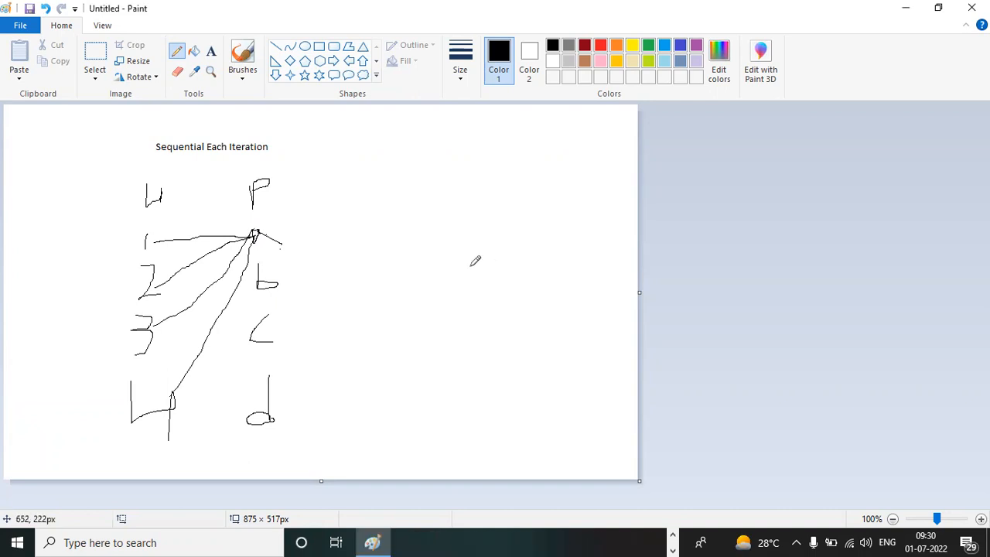
# - Label the existing diagram with the Roman numeral I and write II beside it for a second iteration
pyautogui.moveTo(286, 124)
pyautogui.mouseDown()
pyautogui.moveTo(290, 144)
pyautogui.moveTo(298, 120)
pyautogui.moveTo(308, 139)
pyautogui.mouseUp()
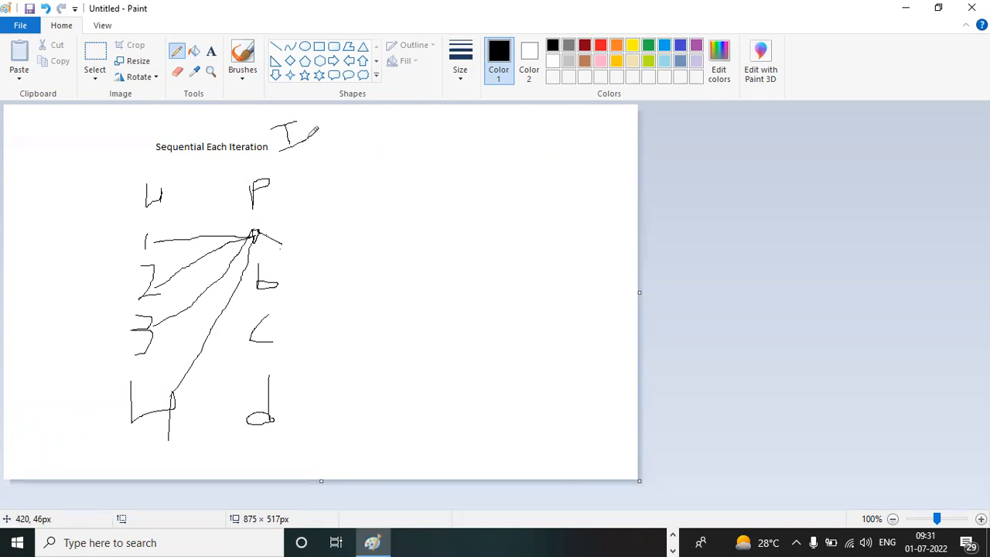
pyautogui.moveTo(420, 126)
pyautogui.mouseDown()
pyautogui.moveTo(422, 152)
pyautogui.moveTo(441, 136)
pyautogui.moveTo(447, 161)
pyautogui.mouseUp()
pyautogui.moveTo(401, 128); pyautogui.dragTo(450, 123)
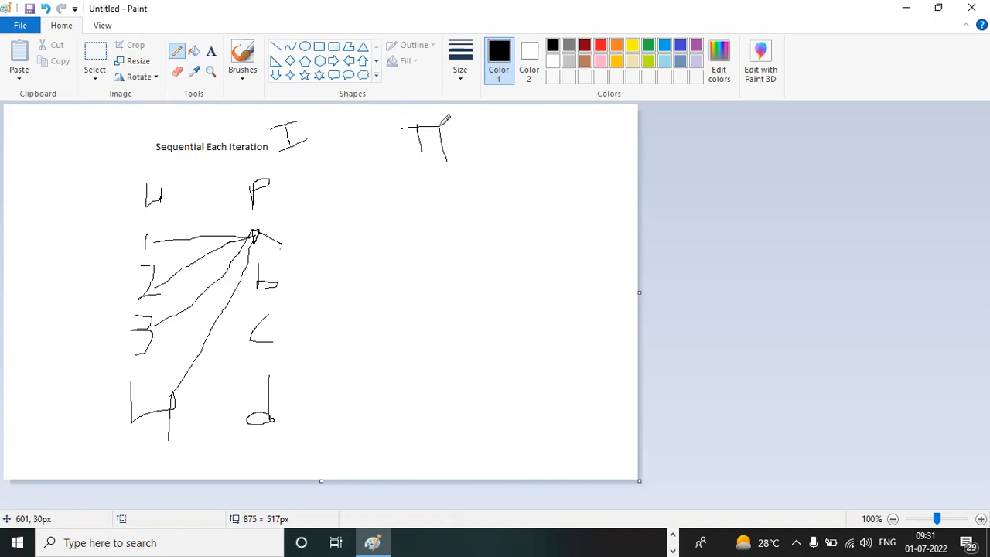
pyautogui.moveTo(412, 159); pyautogui.dragTo(457, 160)
# - Handwrite a second U column with 1 to 4 and a P column with a to d beneath the II label
pyautogui.moveTo(382, 195)
pyautogui.mouseDown()
pyautogui.moveTo(390, 221)
pyautogui.moveTo(418, 189)
pyautogui.mouseUp()
pyautogui.moveTo(509, 186)
pyautogui.mouseDown()
pyautogui.moveTo(517, 232)
pyautogui.moveTo(532, 189)
pyautogui.moveTo(514, 204)
pyautogui.mouseUp()
pyautogui.moveTo(402, 255)
pyautogui.mouseDown()
pyautogui.moveTo(404, 296)
pyautogui.moveTo(391, 313)
pyautogui.moveTo(407, 314)
pyautogui.moveTo(398, 342)
pyautogui.moveTo(412, 357)
pyautogui.moveTo(375, 378)
pyautogui.moveTo(383, 408)
pyautogui.moveTo(410, 411)
pyautogui.mouseUp()
pyautogui.moveTo(410, 377); pyautogui.dragTo(412, 417)
pyautogui.moveTo(529, 250)
pyautogui.mouseDown()
pyautogui.moveTo(534, 276)
pyautogui.moveTo(545, 253)
pyautogui.moveTo(529, 249)
pyautogui.moveTo(547, 248)
pyautogui.moveTo(565, 274)
pyautogui.moveTo(567, 300)
pyautogui.moveTo(547, 324)
pyautogui.moveTo(552, 311)
pyautogui.mouseUp()
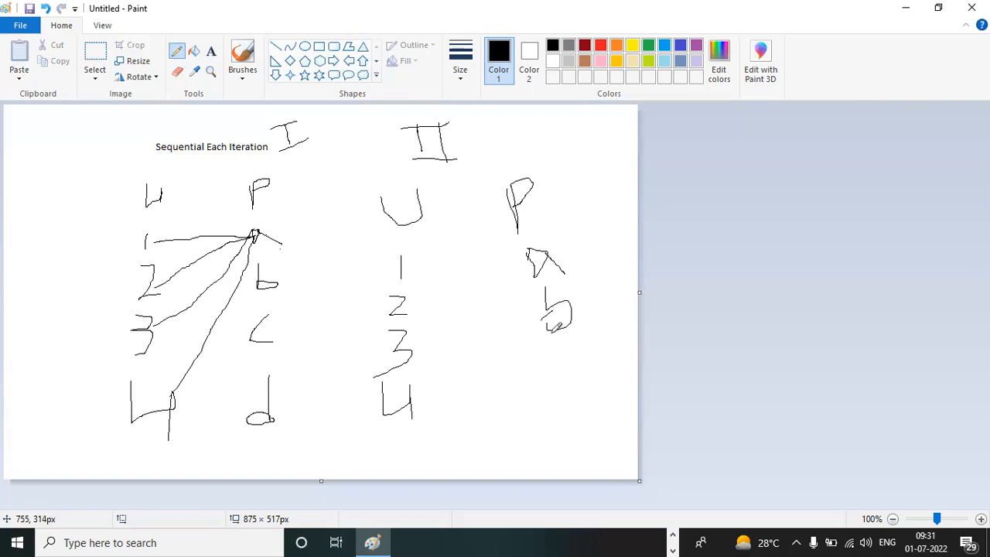
pyautogui.moveTo(554, 350)
pyautogui.mouseDown()
pyautogui.moveTo(572, 373)
pyautogui.moveTo(570, 446)
pyautogui.moveTo(539, 452)
pyautogui.moveTo(574, 442)
pyautogui.mouseUp()
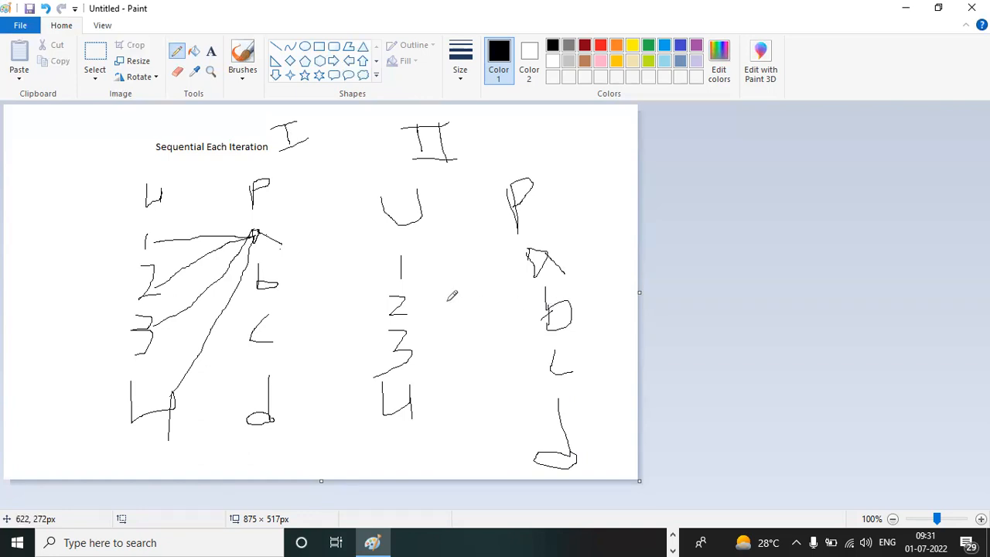
# - Draw pencil lines connecting each of the second diagram's U values 1 to 4 to the P value b
pyautogui.moveTo(410, 265); pyautogui.dragTo(551, 310)
pyautogui.moveTo(400, 309); pyautogui.dragTo(551, 309)
pyautogui.moveTo(408, 353); pyautogui.dragTo(549, 308)
pyautogui.moveTo(412, 404); pyautogui.dragTo(480, 369)
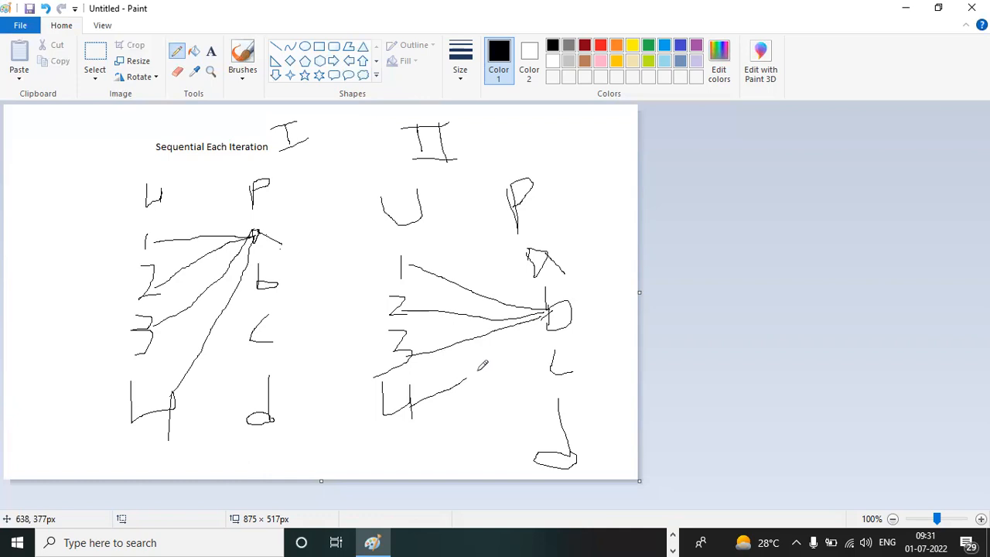
pyautogui.moveTo(544, 312); pyautogui.dragTo(468, 376)
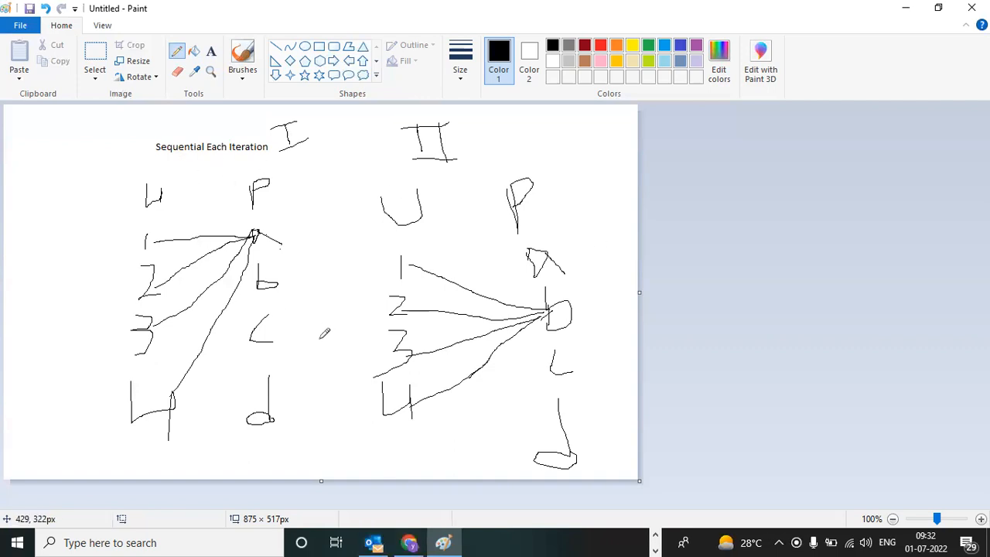
# - Draw additional pencil lines in diagram I from the U values 1 to 4 across to the P values
pyautogui.moveTo(159, 249)
pyautogui.mouseDown()
pyautogui.moveTo(260, 364)
pyautogui.moveTo(247, 323)
pyautogui.mouseUp()
pyautogui.moveTo(149, 268)
pyautogui.mouseDown()
pyautogui.moveTo(185, 276)
pyautogui.moveTo(281, 224)
pyautogui.mouseUp()
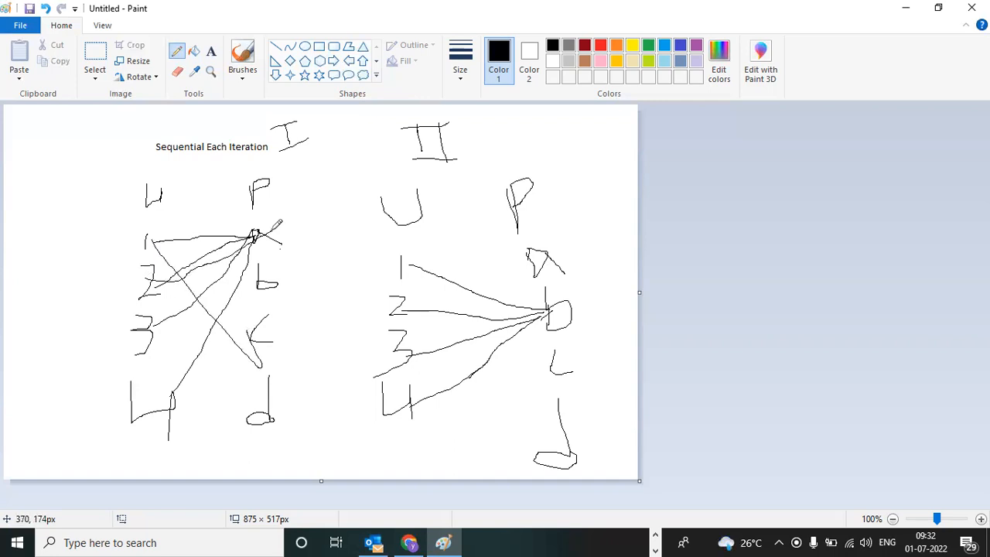
pyautogui.moveTo(148, 328); pyautogui.dragTo(282, 227)
pyautogui.moveTo(160, 410); pyautogui.dragTo(277, 232)
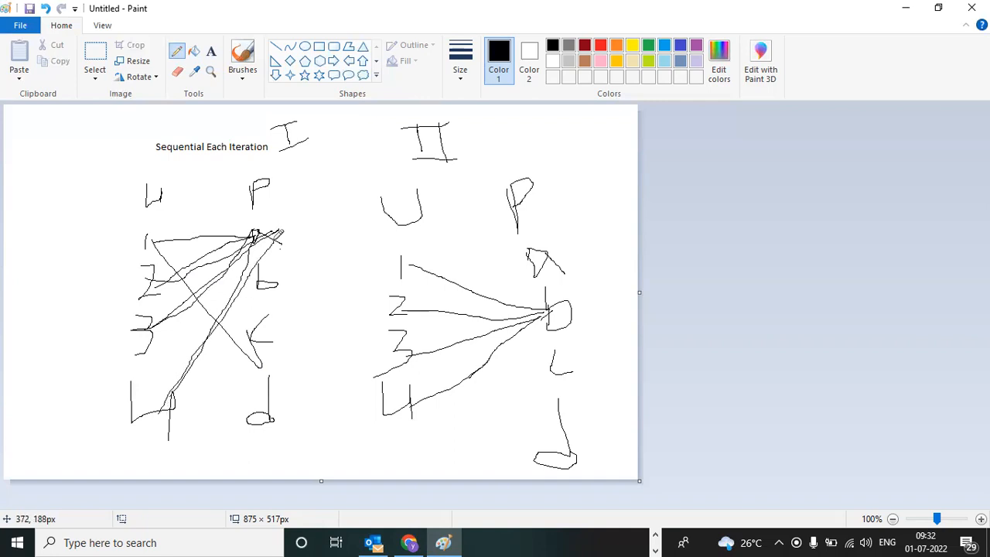
pyautogui.moveTo(144, 331)
pyautogui.mouseDown()
pyautogui.moveTo(238, 340)
pyautogui.moveTo(261, 323)
pyautogui.mouseUp()
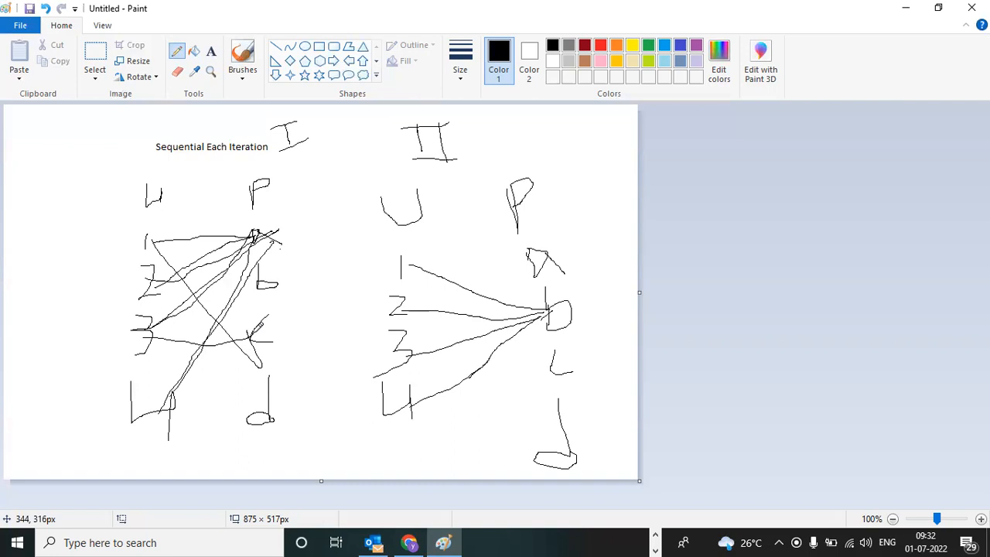
# - Start a new blank picture without saving the sequential drawing
pyautogui.click(18, 27)
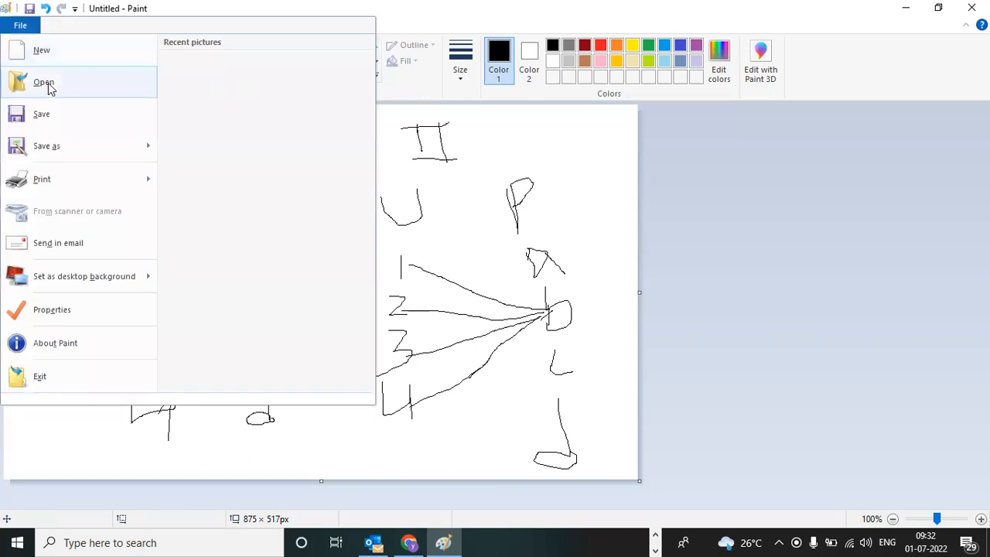
pyautogui.click(64, 49)
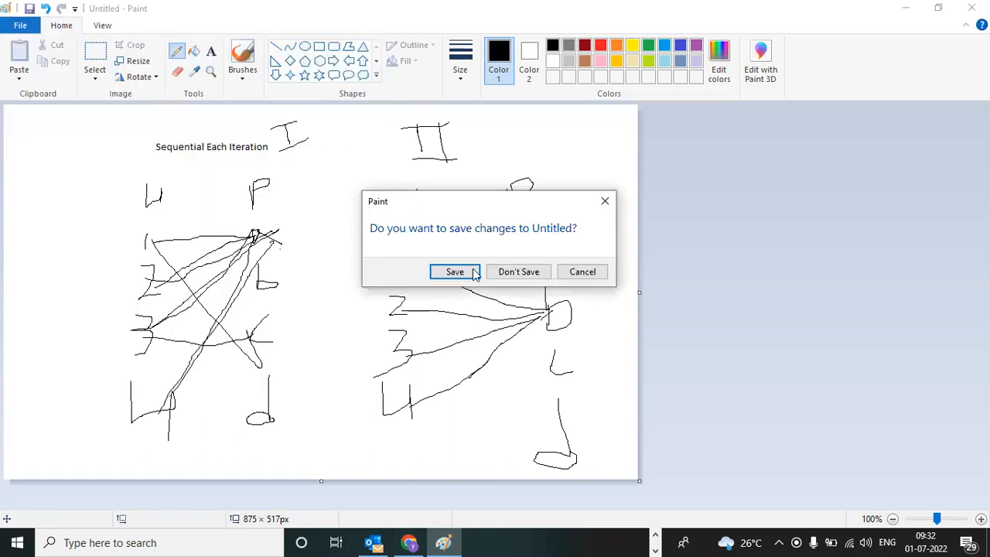
pyautogui.click(514, 274)
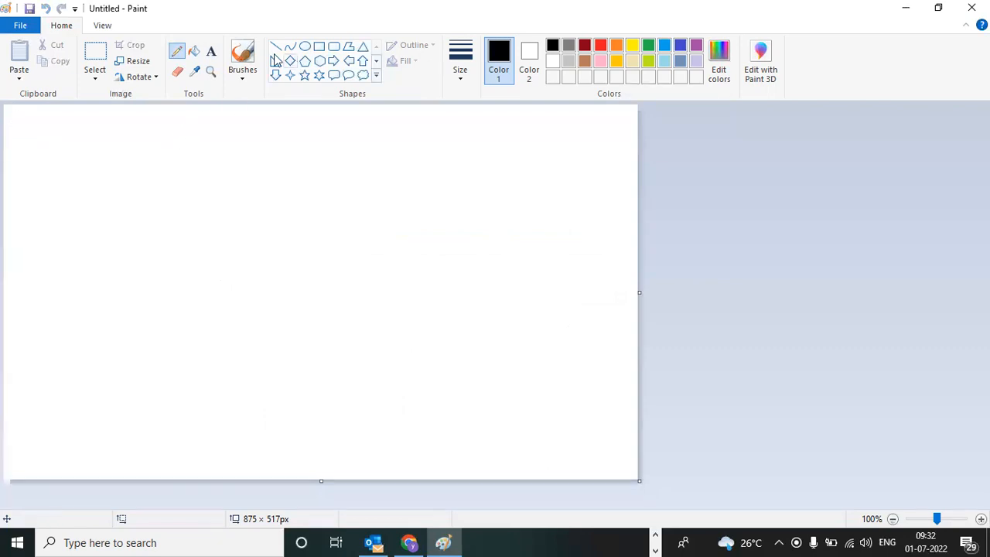
# - Add the text heading "Unique Each Iteration" near the new canvas's upper edge
pyautogui.click(211, 52)
pyautogui.moveTo(144, 146); pyautogui.dragTo(356, 187)
pyautogui.write('Unique Each Iteration')
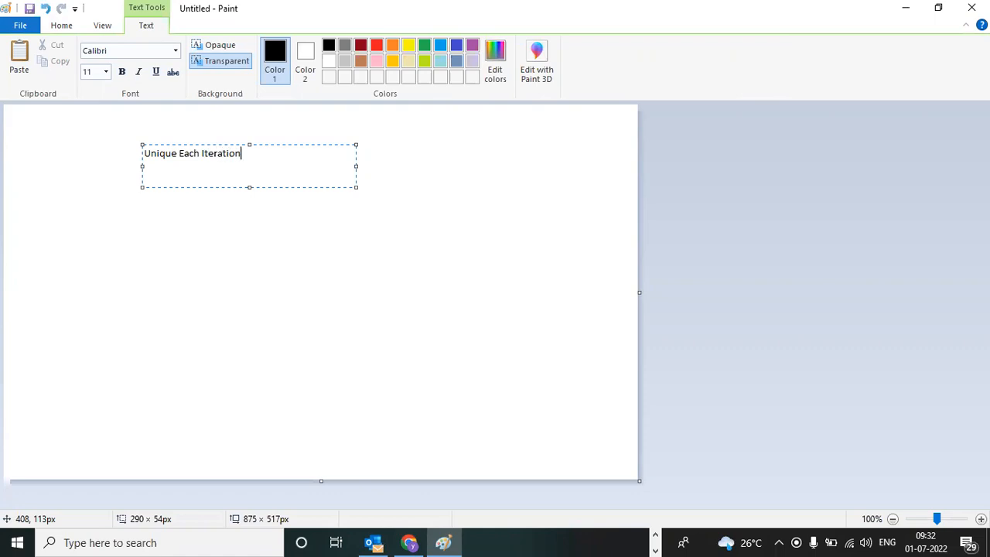
pyautogui.click(269, 207)
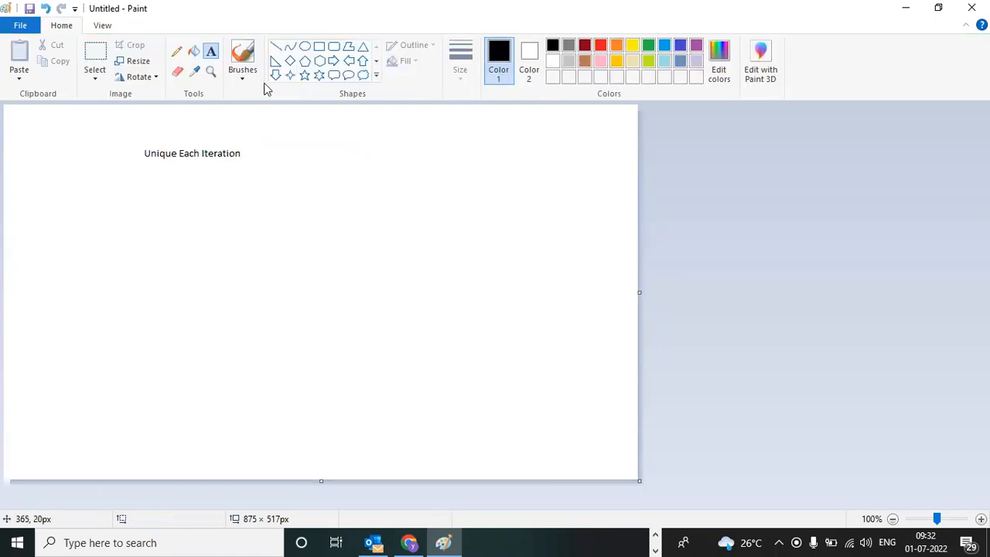
pyautogui.click(176, 51)
pyautogui.moveTo(132, 186)
pyautogui.mouseDown()
pyautogui.moveTo(141, 207)
pyautogui.moveTo(164, 186)
pyautogui.mouseUp()
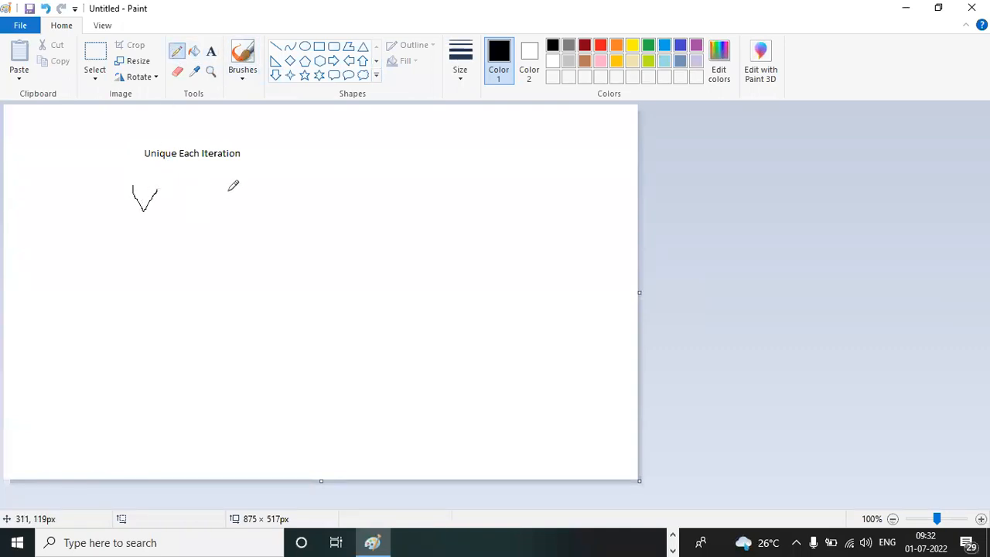
pyautogui.click(177, 71)
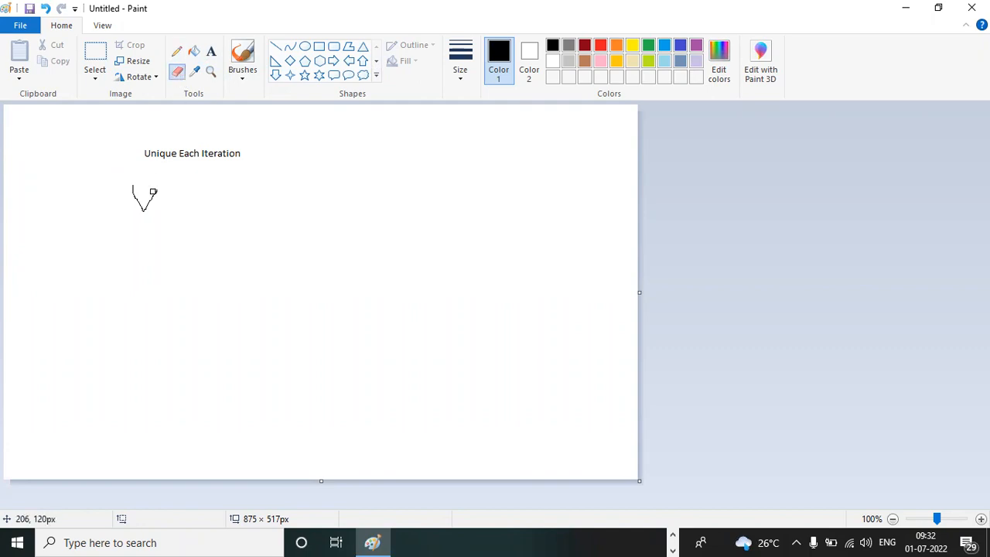
pyautogui.moveTo(131, 185)
pyautogui.mouseDown()
pyautogui.moveTo(137, 198)
pyautogui.moveTo(157, 193)
pyautogui.mouseUp()
# - Handwrite a U column with a to d and a P column with 1 to 4 beneath the heading using the Pencil
pyautogui.click(176, 51)
pyautogui.moveTo(132, 183)
pyautogui.mouseDown()
pyautogui.moveTo(151, 206)
pyautogui.moveTo(181, 188)
pyautogui.moveTo(171, 179)
pyautogui.mouseUp()
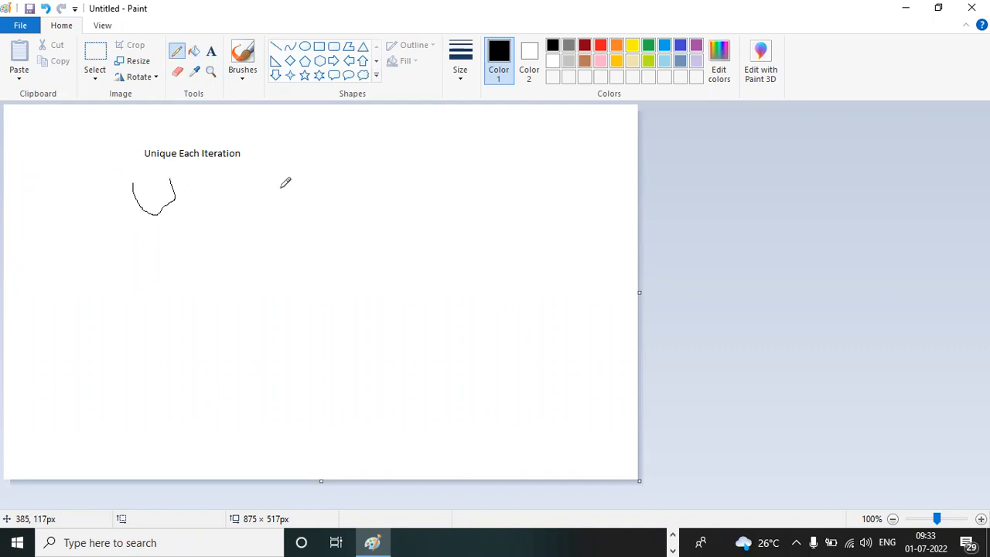
pyautogui.moveTo(256, 185)
pyautogui.mouseDown()
pyautogui.moveTo(256, 227)
pyautogui.moveTo(252, 179)
pyautogui.moveTo(270, 183)
pyautogui.moveTo(256, 202)
pyautogui.mouseUp()
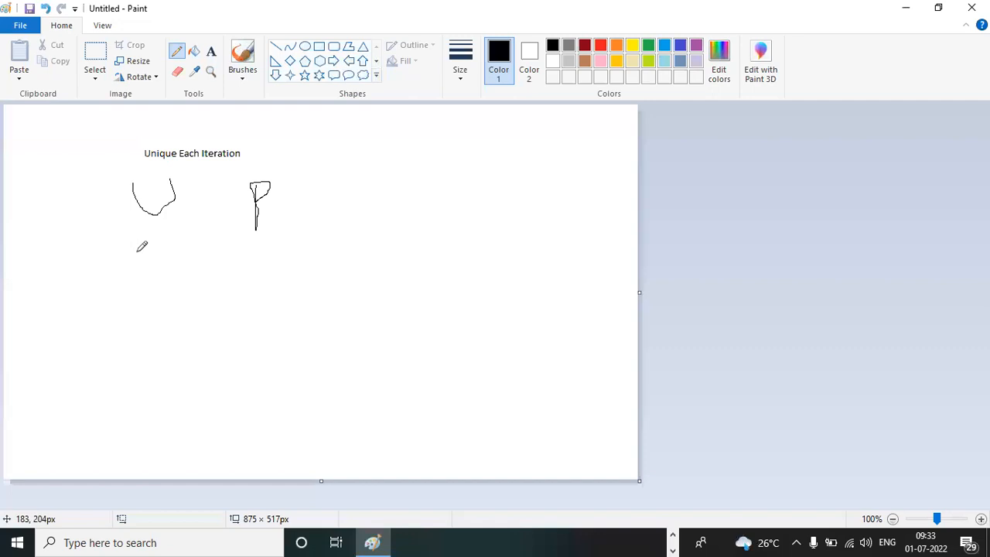
pyautogui.moveTo(126, 261)
pyautogui.mouseDown()
pyautogui.moveTo(139, 257)
pyautogui.moveTo(154, 273)
pyautogui.moveTo(129, 303)
pyautogui.moveTo(128, 322)
pyautogui.moveTo(143, 314)
pyautogui.moveTo(116, 352)
pyautogui.moveTo(130, 362)
pyautogui.moveTo(130, 416)
pyautogui.moveTo(113, 411)
pyautogui.moveTo(130, 418)
pyautogui.mouseUp()
pyautogui.moveTo(243, 256)
pyautogui.mouseDown()
pyautogui.moveTo(257, 310)
pyautogui.moveTo(241, 342)
pyautogui.moveTo(266, 342)
pyautogui.moveTo(250, 414)
pyautogui.moveTo(276, 403)
pyautogui.moveTo(275, 418)
pyautogui.mouseUp()
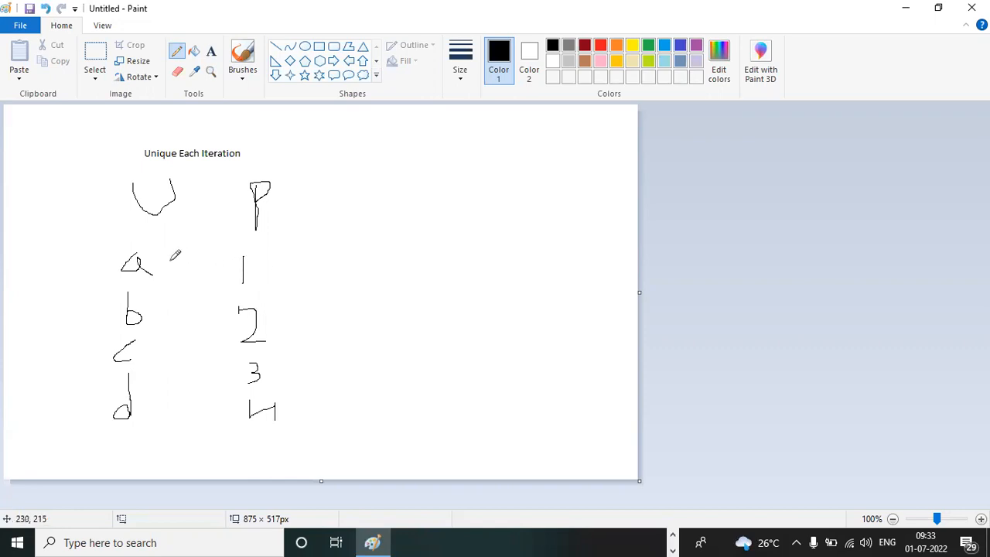
# - Draw pencil lines pairing a with 1, b with 2, c with 3 and d with 4
pyautogui.moveTo(154, 270); pyautogui.dragTo(238, 270)
pyautogui.moveTo(147, 319); pyautogui.dragTo(235, 318)
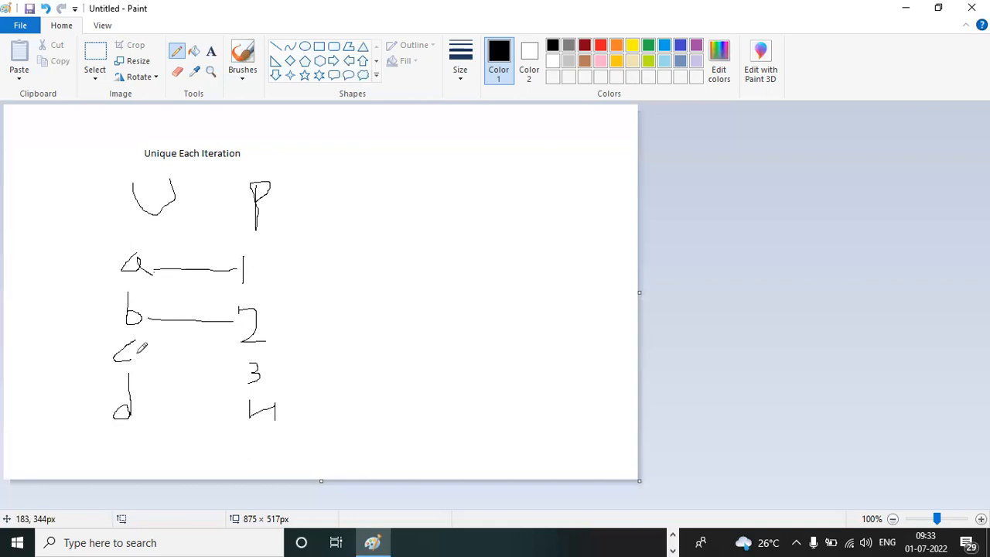
pyautogui.moveTo(138, 353); pyautogui.dragTo(257, 369)
pyautogui.moveTo(143, 412); pyautogui.dragTo(241, 412)
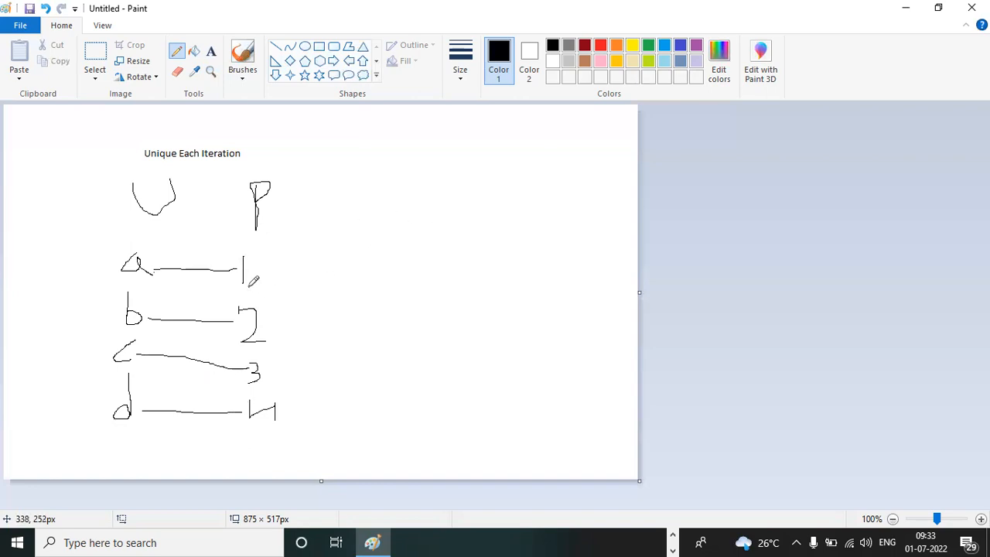
# - Write a, x, y and z between the P values and connect U values a and b to the new a and x
pyautogui.moveTo(243, 295)
pyautogui.mouseDown()
pyautogui.moveTo(258, 285)
pyautogui.moveTo(274, 298)
pyautogui.mouseUp()
pyautogui.moveTo(264, 346)
pyautogui.mouseDown()
pyautogui.moveTo(288, 377)
pyautogui.moveTo(285, 399)
pyautogui.mouseUp()
pyautogui.moveTo(267, 440); pyautogui.dragTo(298, 452)
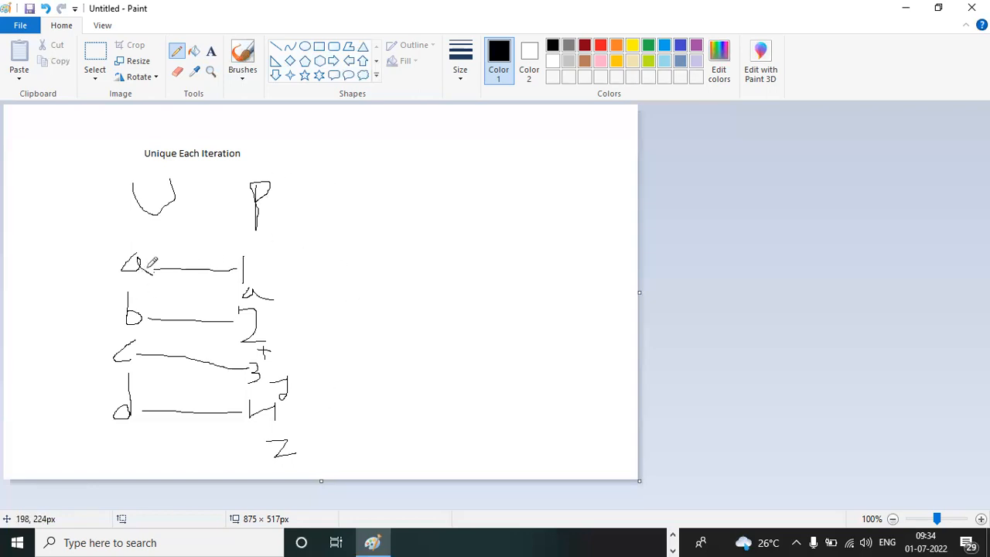
pyautogui.moveTo(150, 268); pyautogui.dragTo(246, 294)
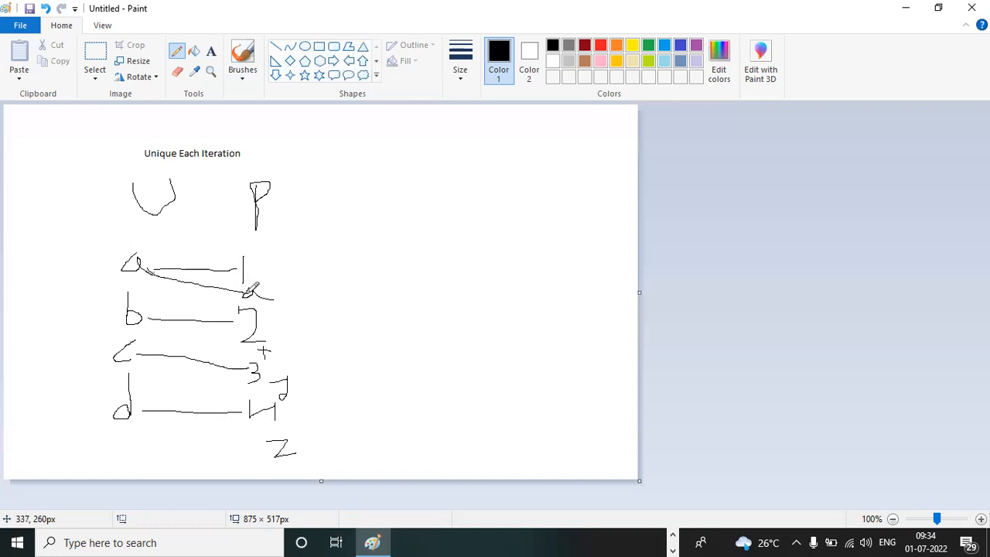
pyautogui.moveTo(144, 321); pyautogui.dragTo(249, 345)
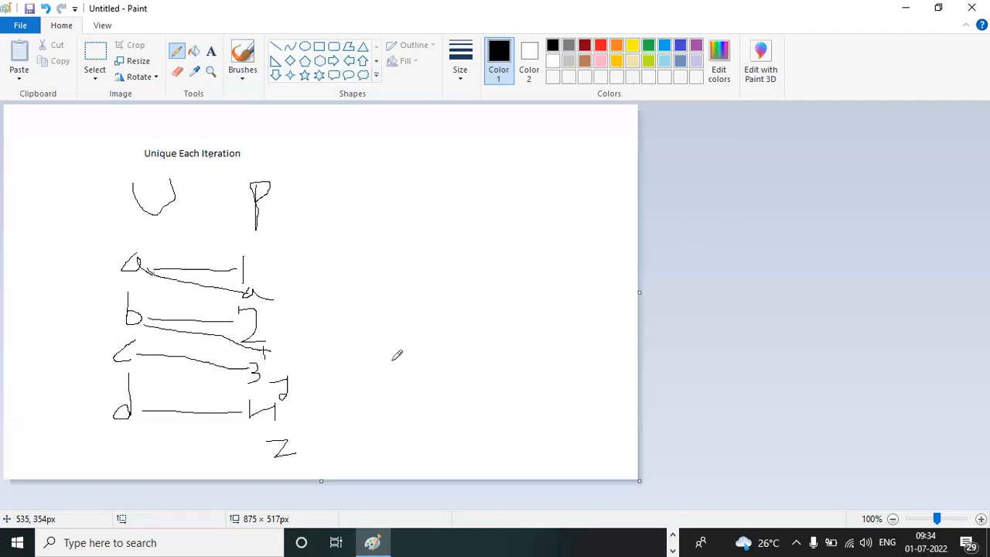
# - Switch back to VuGen's Parameter List and simulate UserNameParam for 4 Vusers running 4 iterations with Sequential selection on each iteration
pyautogui.hotkey('alt', 'Tab')
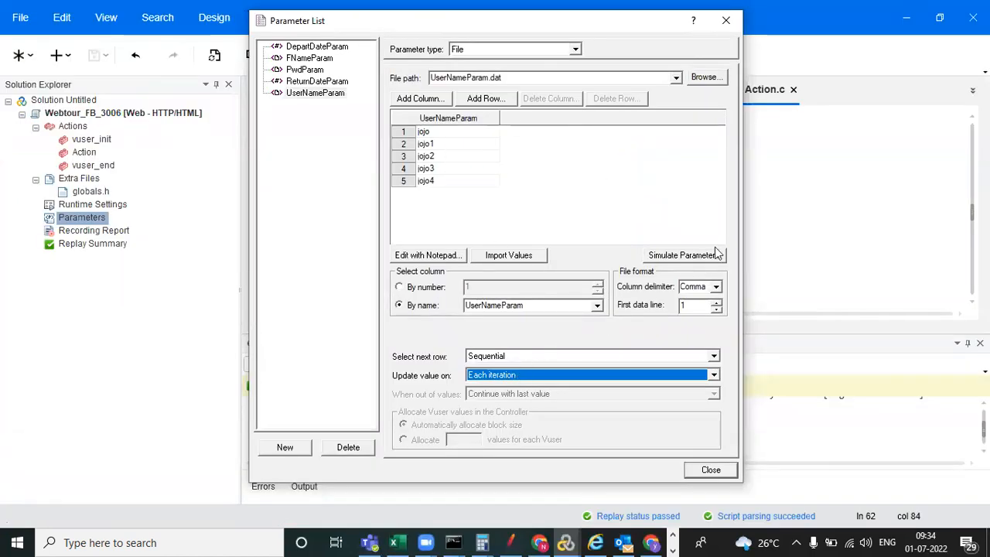
pyautogui.click(683, 256)
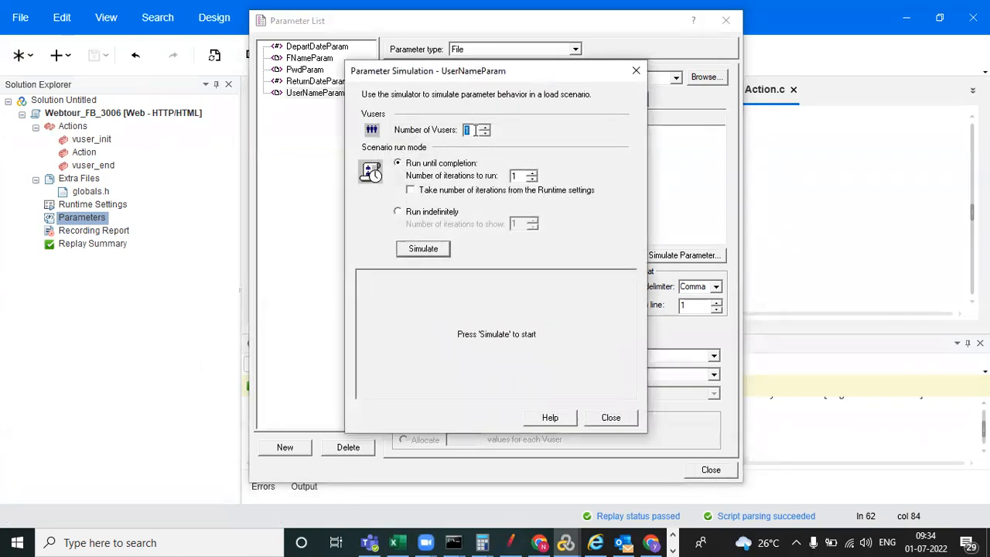
pyautogui.doubleClick(515, 176)
pyautogui.click(431, 249)
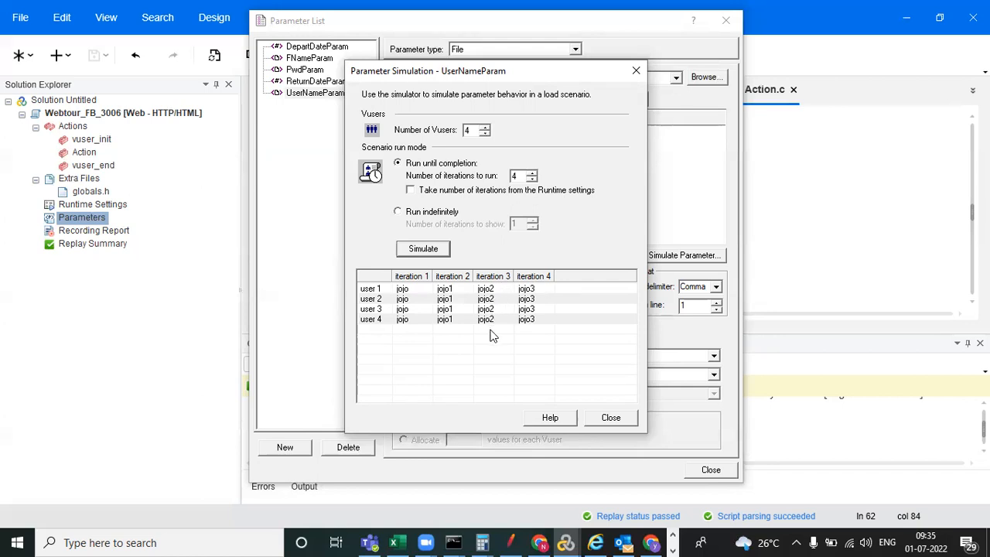
pyautogui.click(610, 419)
# - Set UserNameParam's next-row selection to Random and simulate it for 4 Vusers and 4 iterations
pyautogui.click(540, 358)
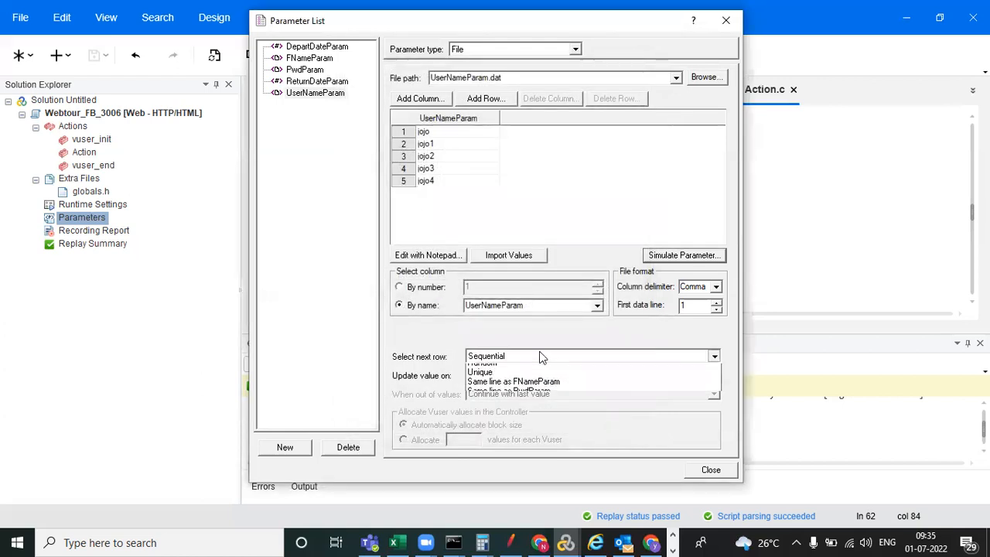
pyautogui.click(521, 372)
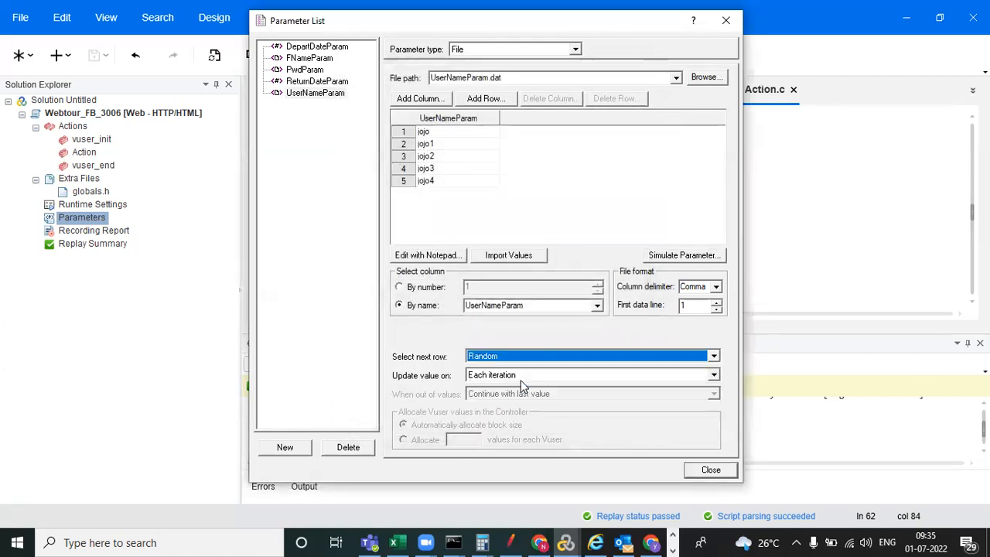
pyautogui.click(690, 256)
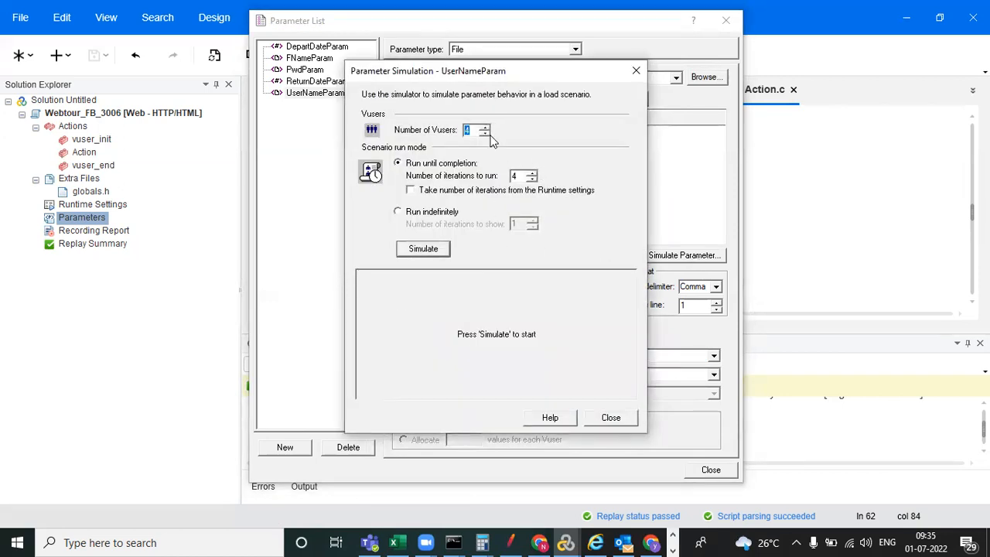
pyautogui.click(419, 253)
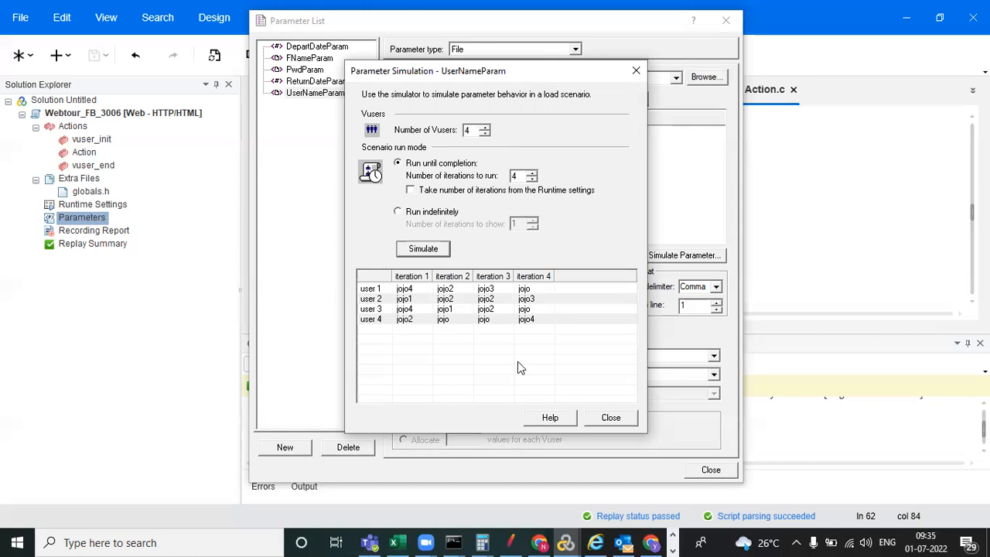
pyautogui.click(611, 418)
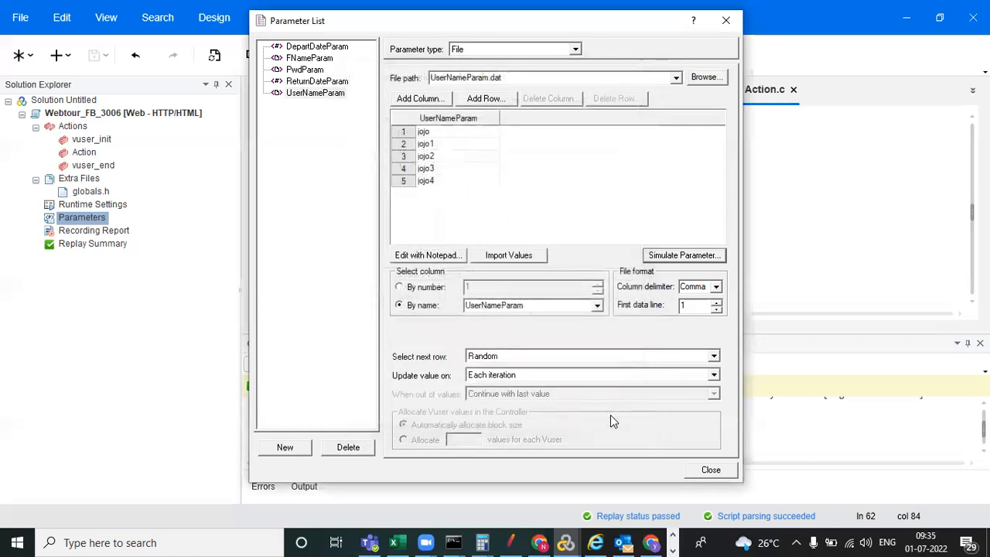
# - Set UserNameParam's next-row selection to Unique and its out-of-values behaviour to Abort Vuser
pyautogui.click(570, 357)
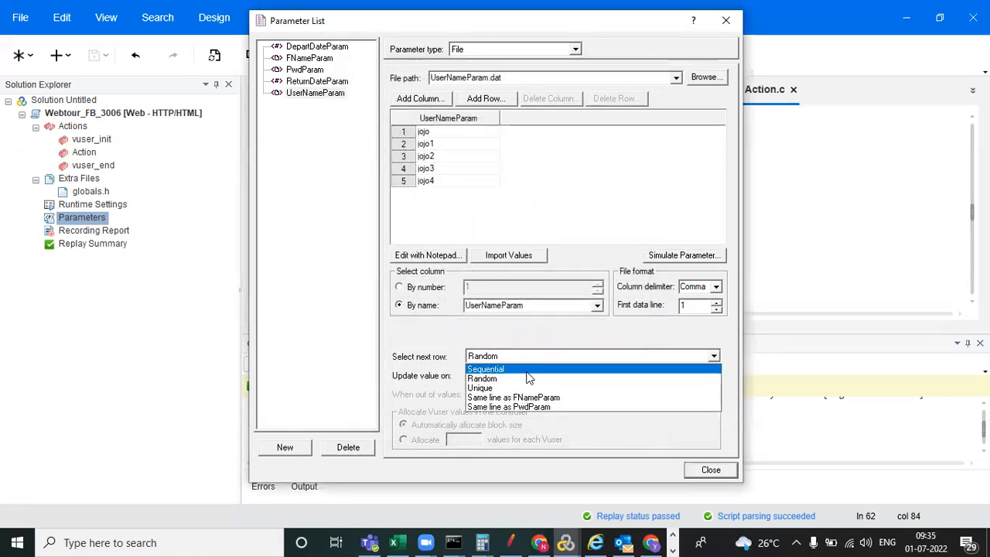
pyautogui.click(557, 387)
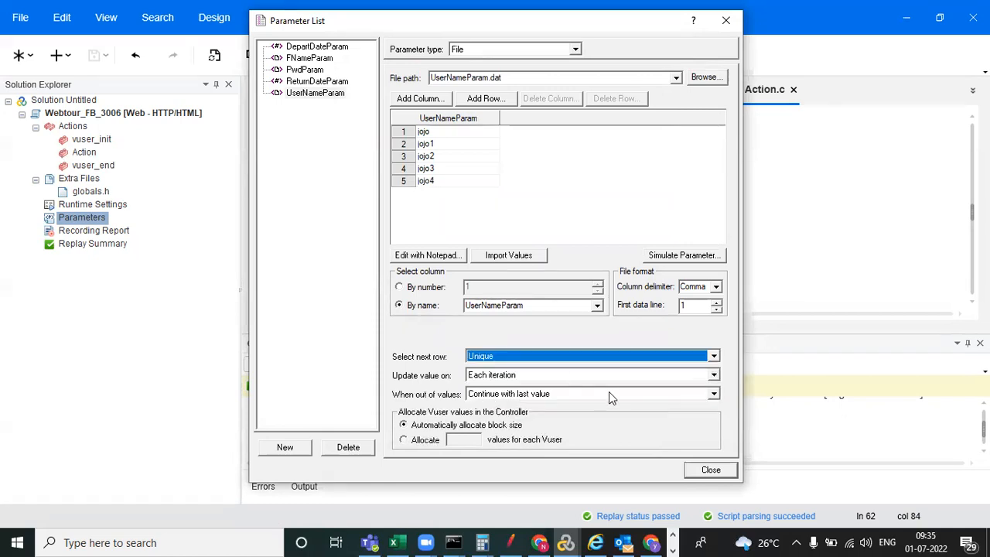
pyautogui.click(568, 397)
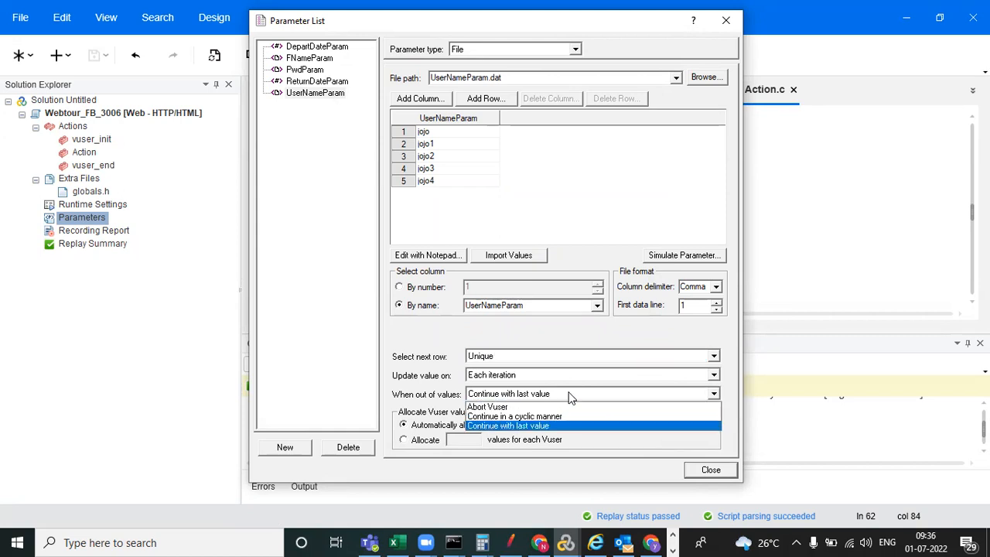
pyautogui.click(516, 410)
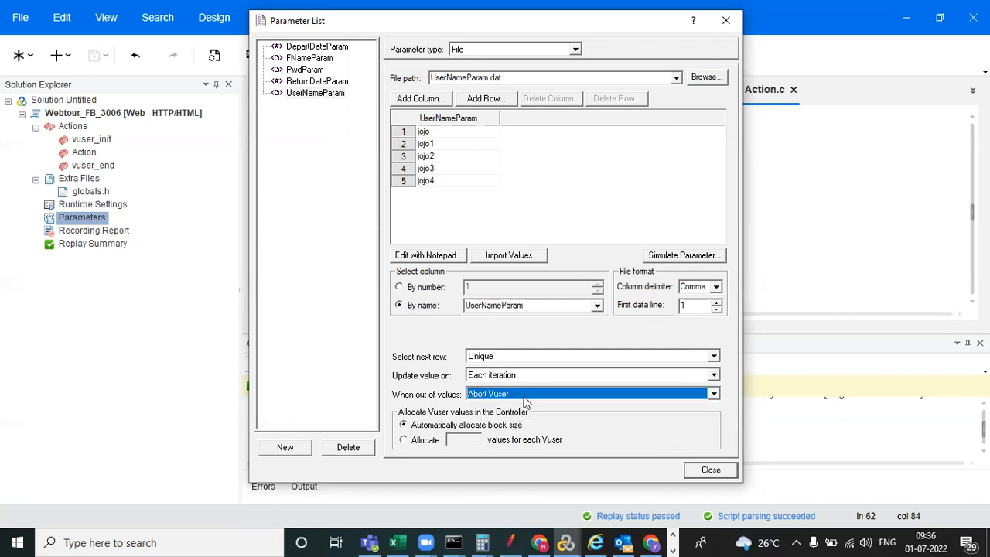
pyautogui.click(526, 395)
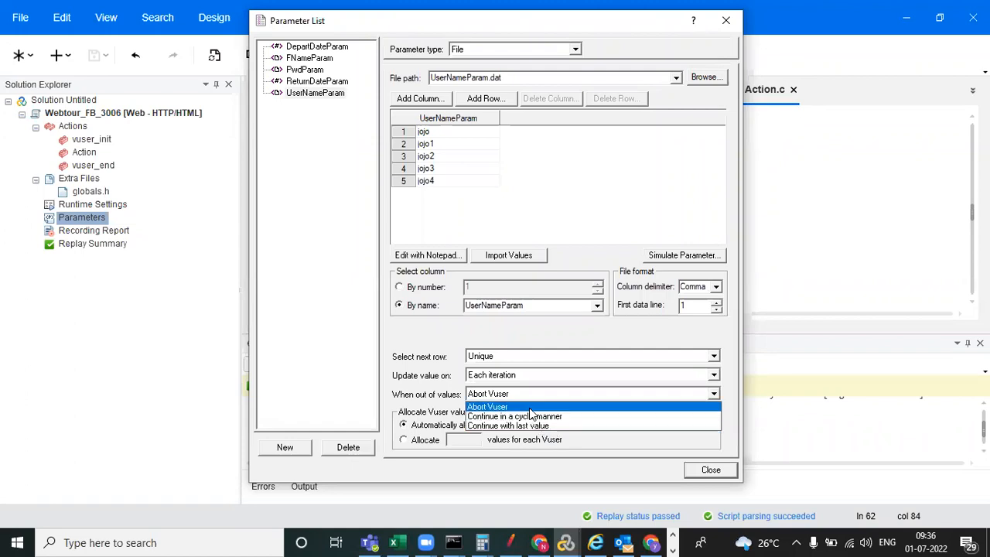
pyautogui.click(530, 408)
# - Simulate UserNameParam's Unique row selection on each iteration for 4 Vusers and 4 iterations
pyautogui.click(673, 257)
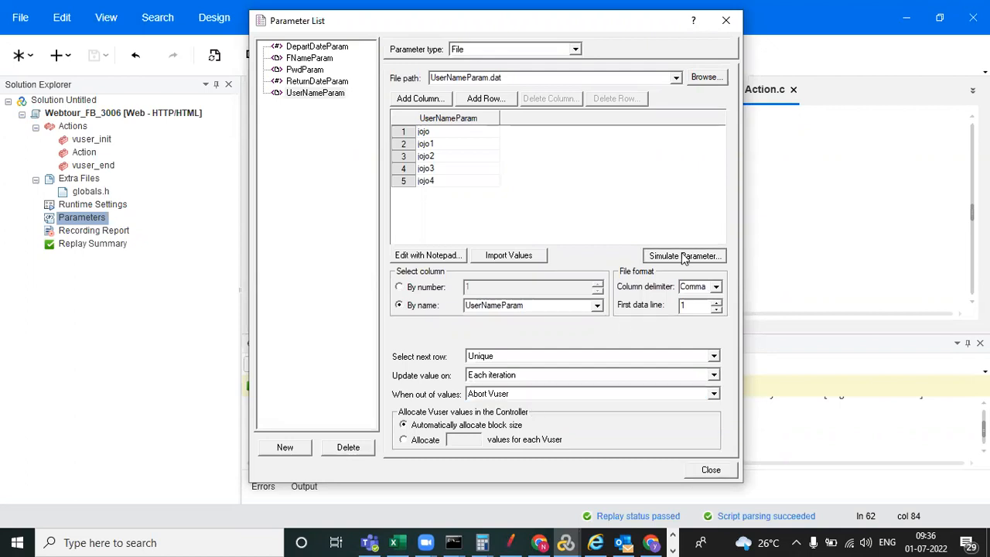
pyautogui.click(432, 258)
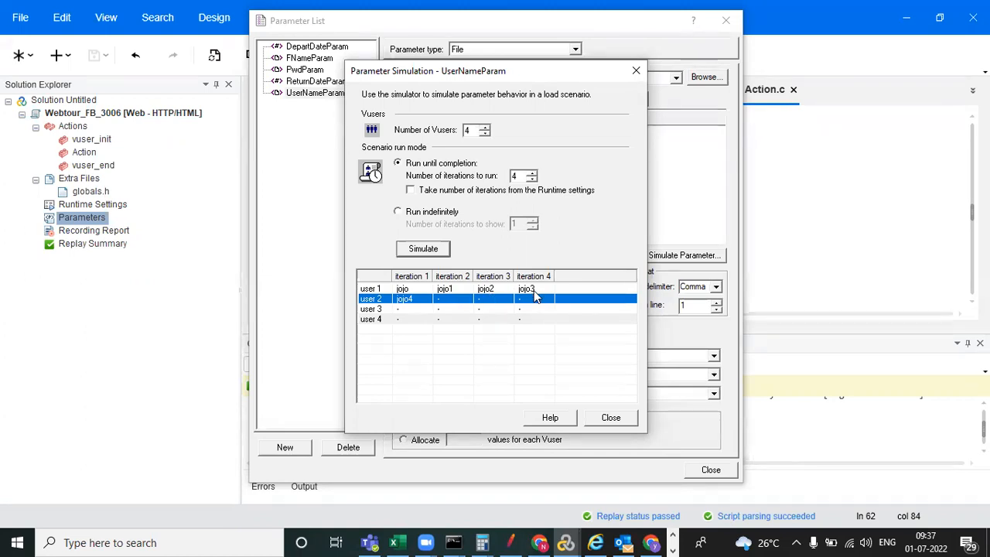
pyautogui.click(622, 422)
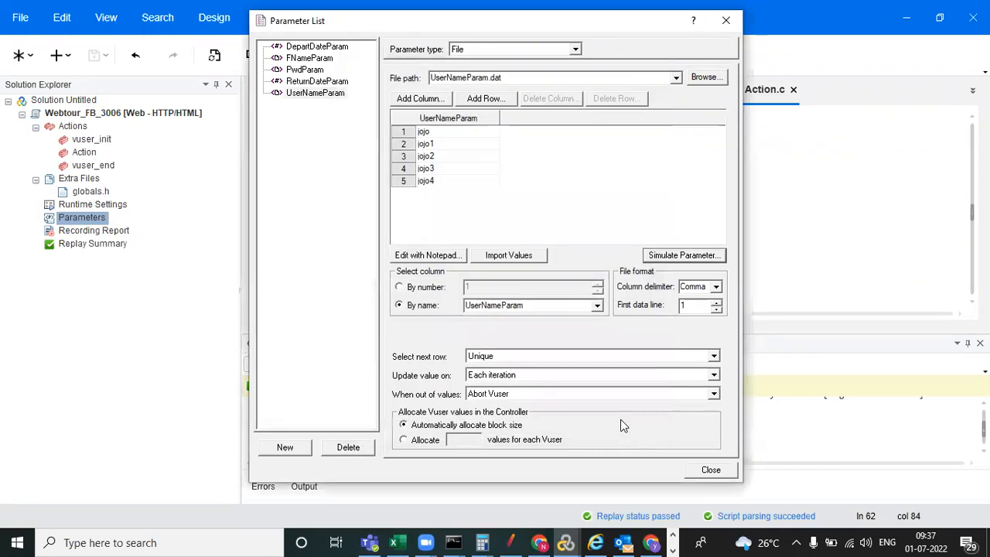
# - Set UserNameParam to Sequential selection with values updated on each occurrence, and switch the row selection to Random
pyautogui.click(533, 353)
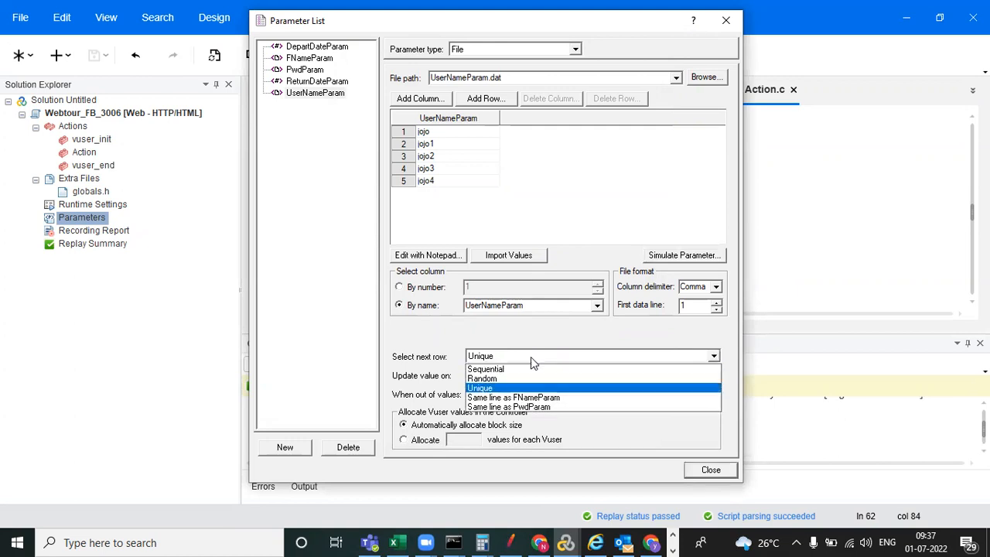
pyautogui.click(519, 369)
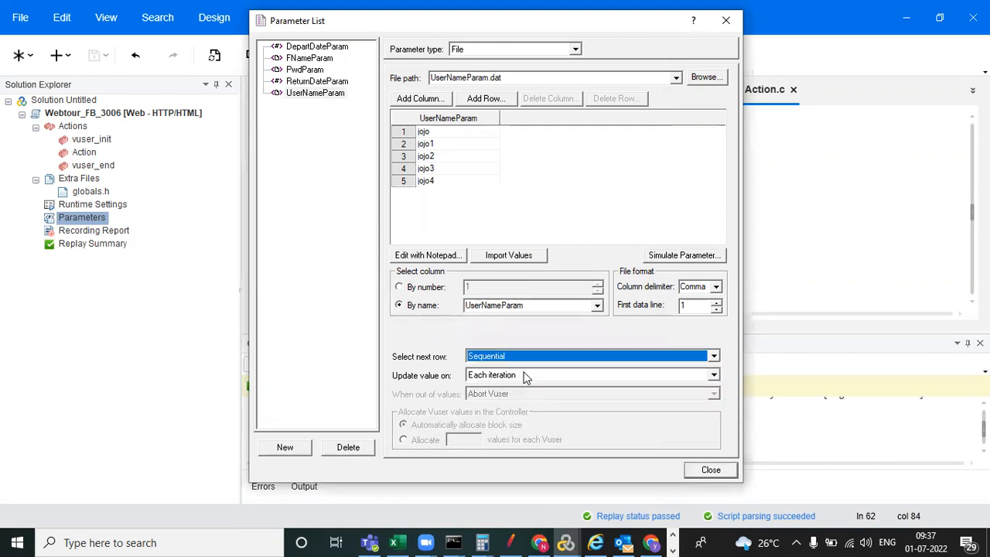
pyautogui.click(522, 375)
pyautogui.click(512, 398)
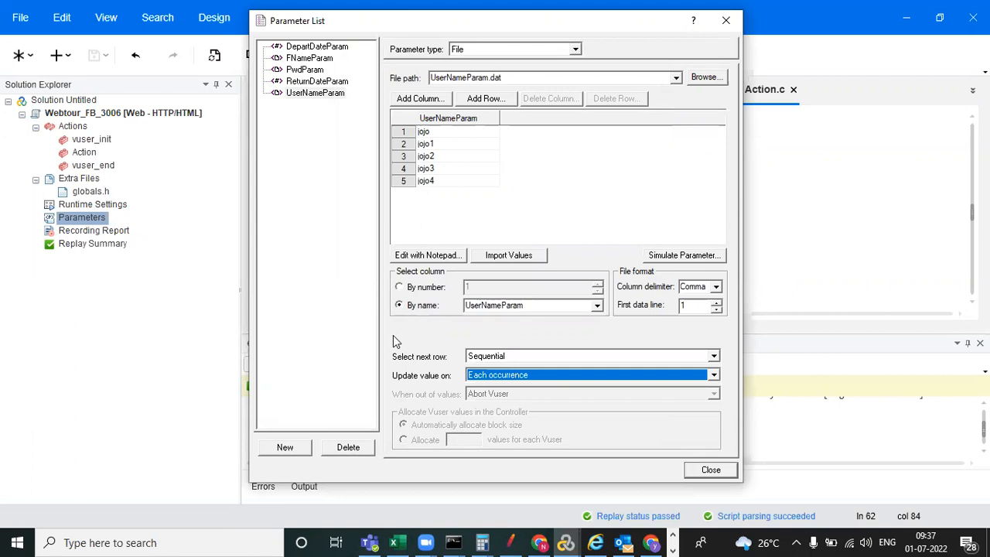
pyautogui.click(520, 355)
pyautogui.click(517, 380)
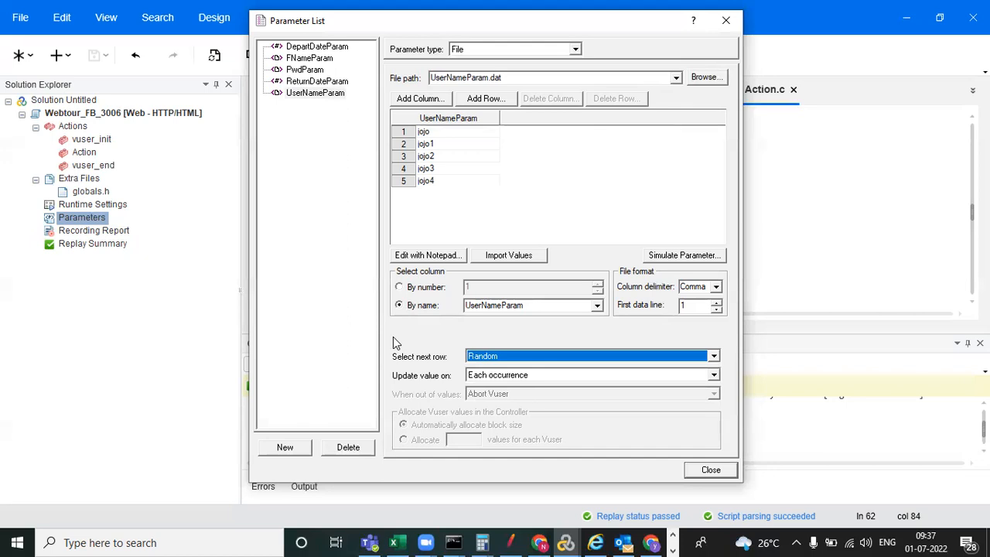
# - Set the next-row selection to Unique and try to simulate the parameter with updates on each occurrence
pyautogui.click(515, 358)
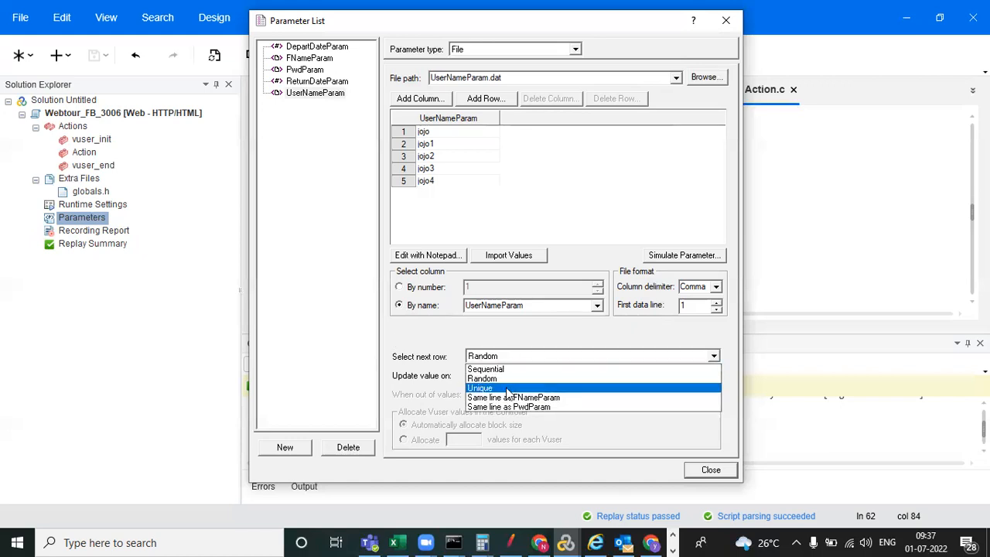
pyautogui.click(508, 388)
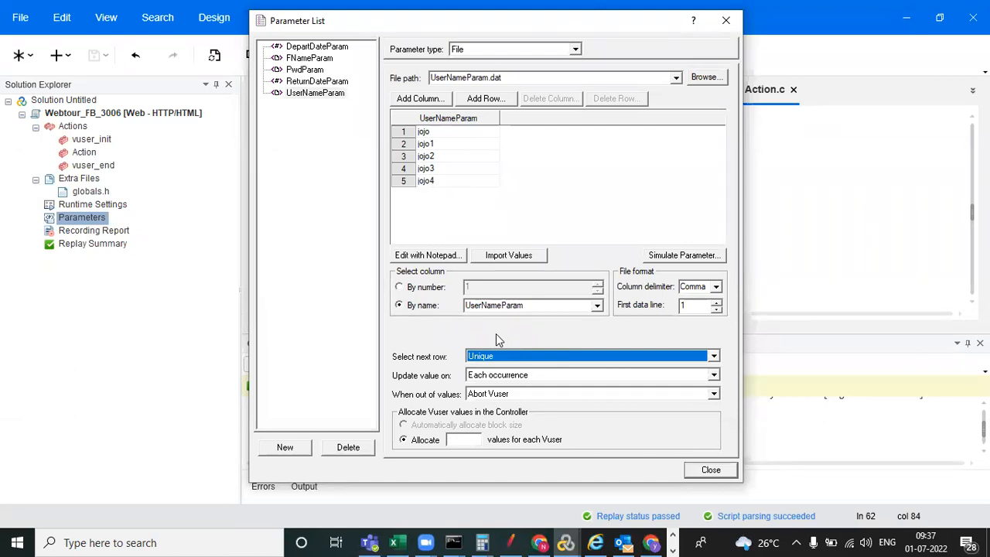
pyautogui.click(544, 357)
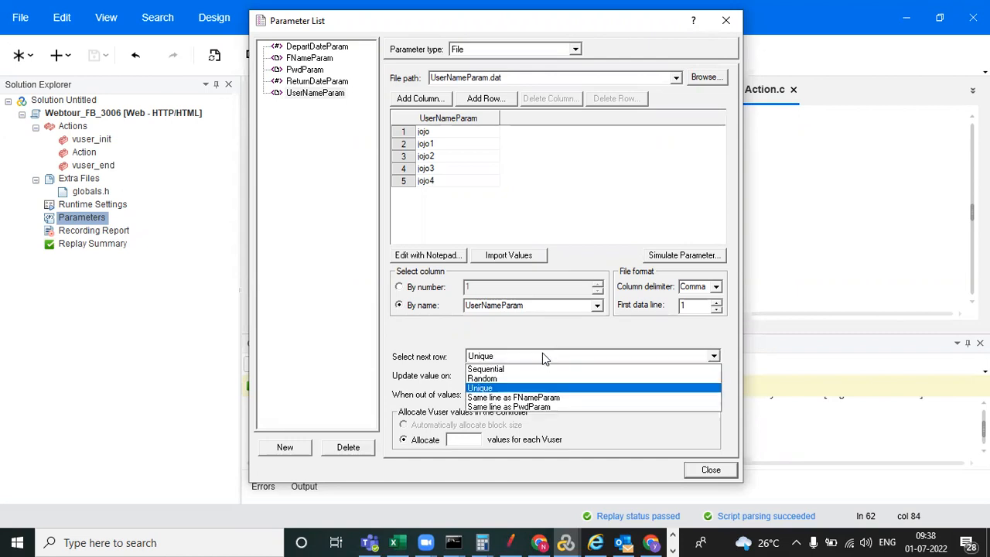
pyautogui.click(527, 390)
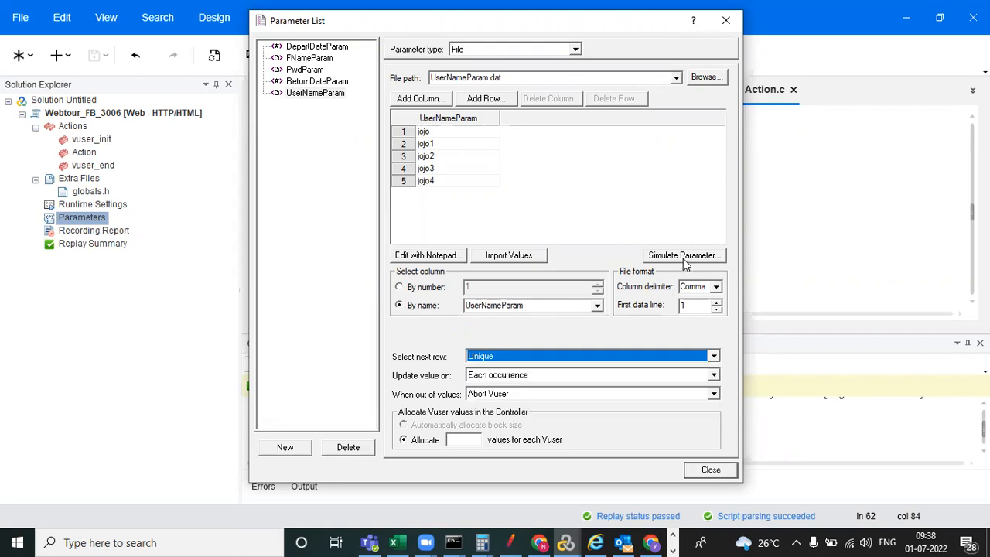
pyautogui.click(685, 261)
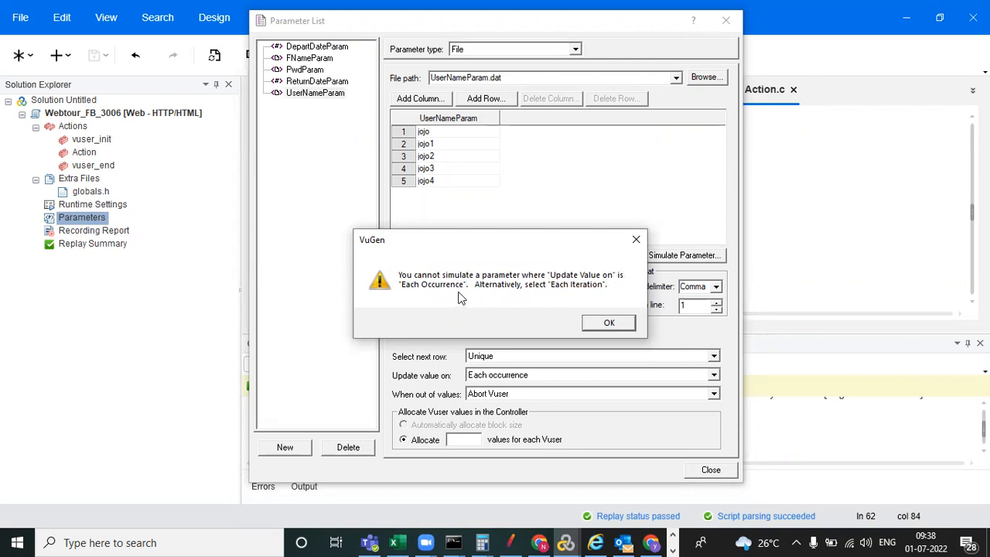
pyautogui.click(635, 242)
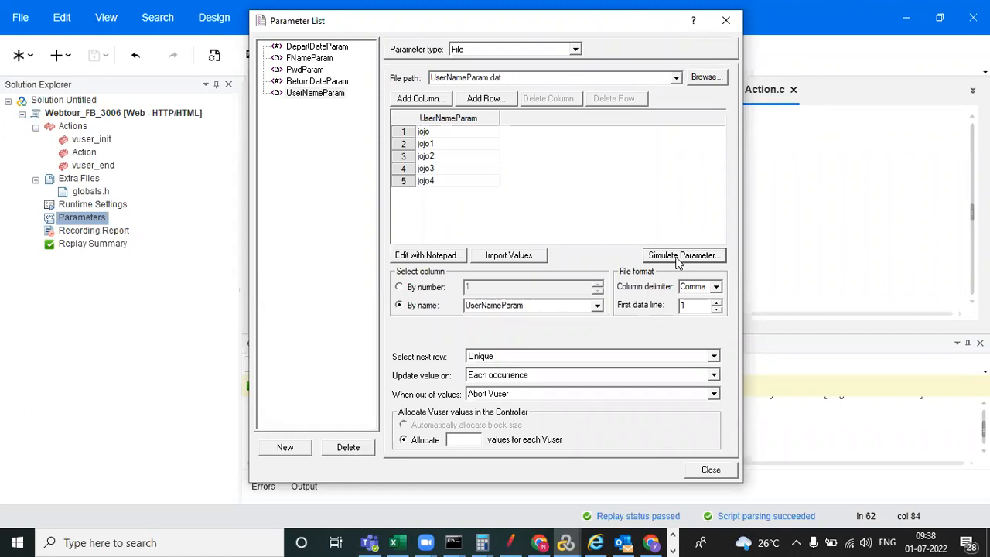
# - Set UserNameParam to Sequential selection with the value updated once, and simulate it for 4 Vusers and 4 iterations
pyautogui.click(539, 359)
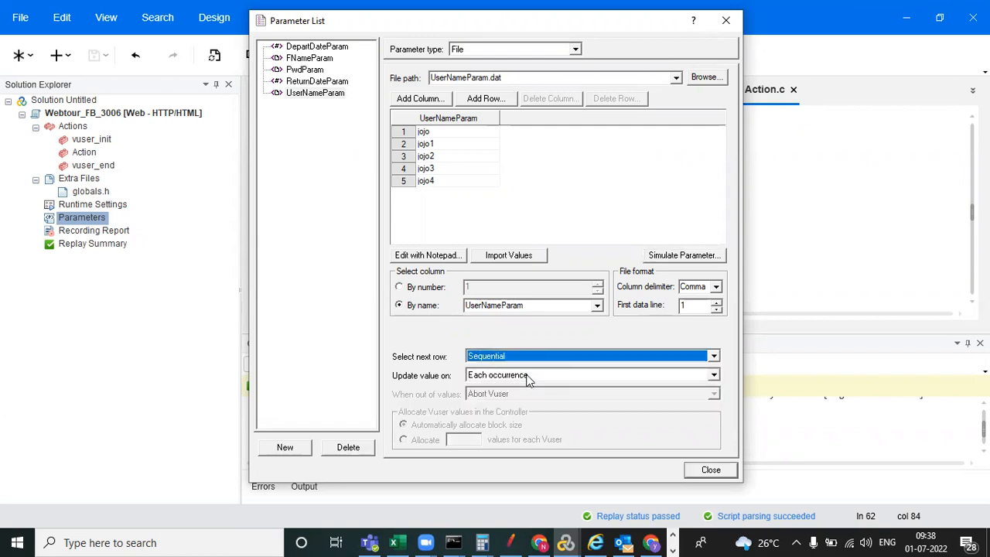
pyautogui.click(531, 377)
pyautogui.click(516, 407)
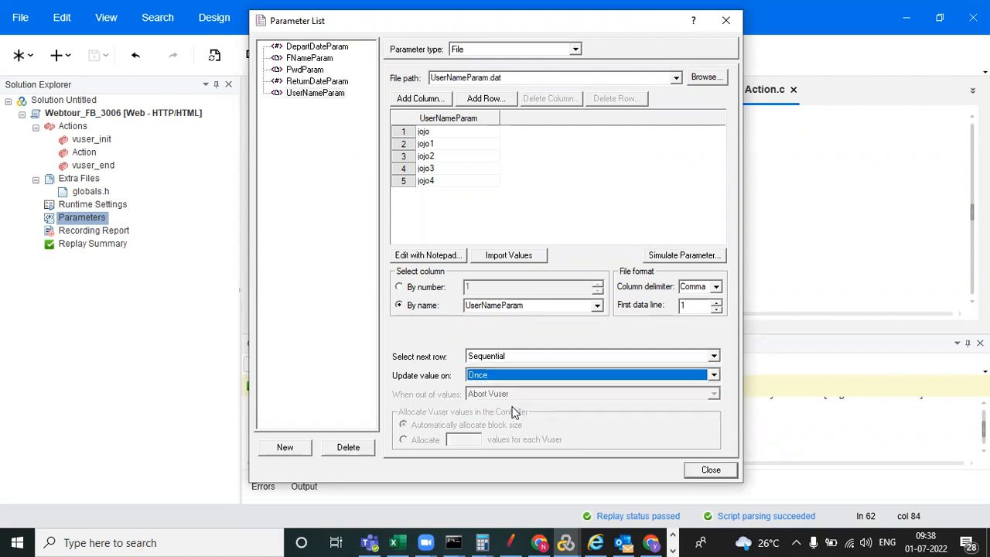
pyautogui.click(693, 257)
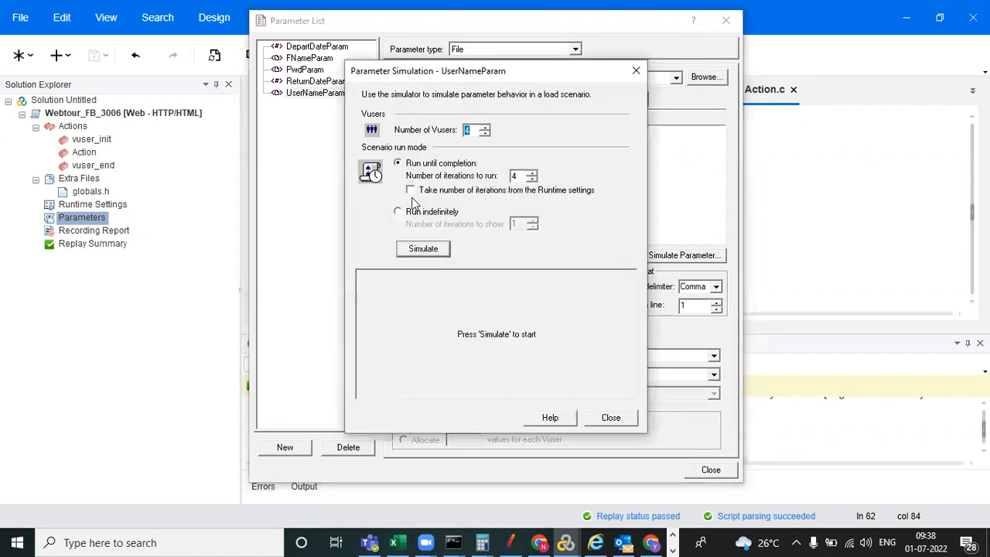
pyautogui.click(421, 252)
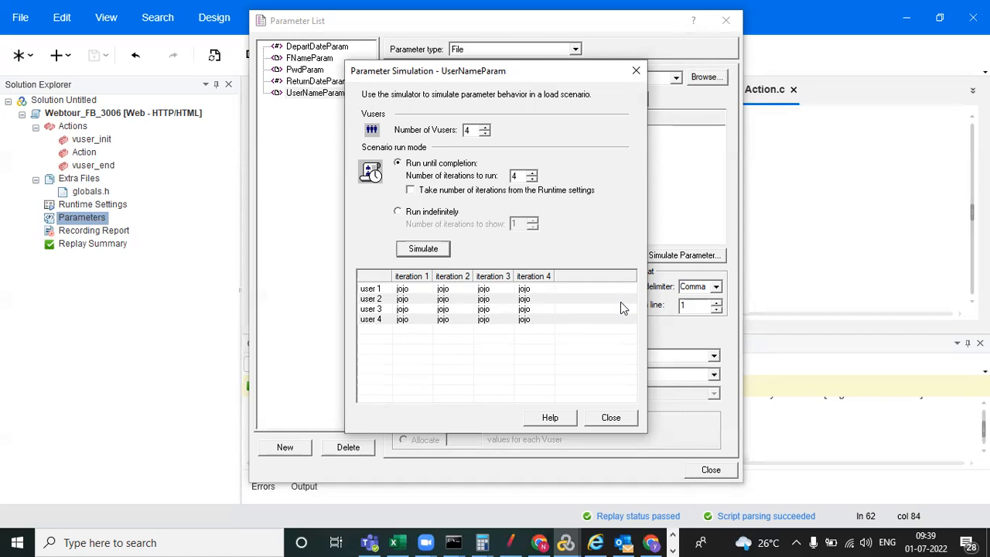
pyautogui.click(611, 418)
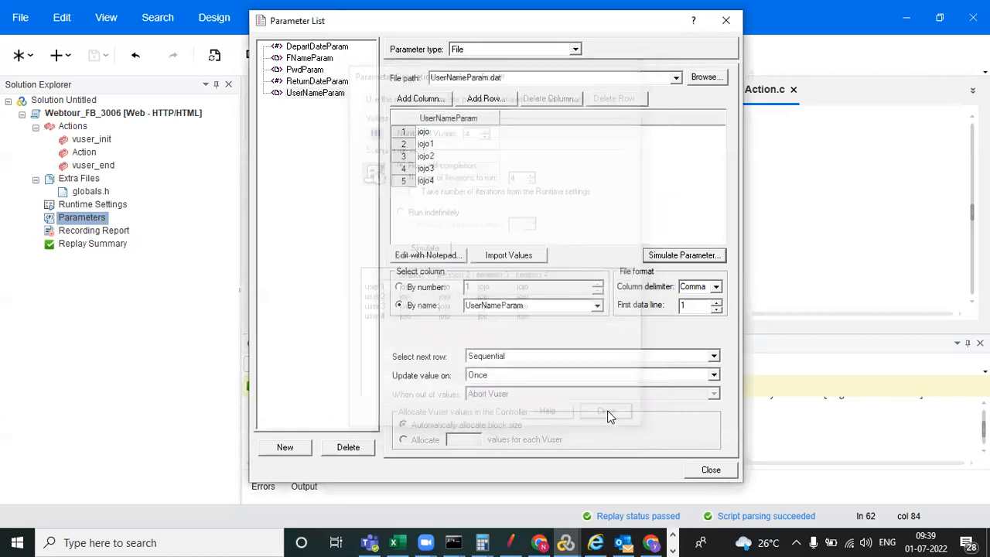
# - Change the next-row selection to Random while updating the value once, and simulate it for 4 Vusers and 4 iterations
pyautogui.click(532, 356)
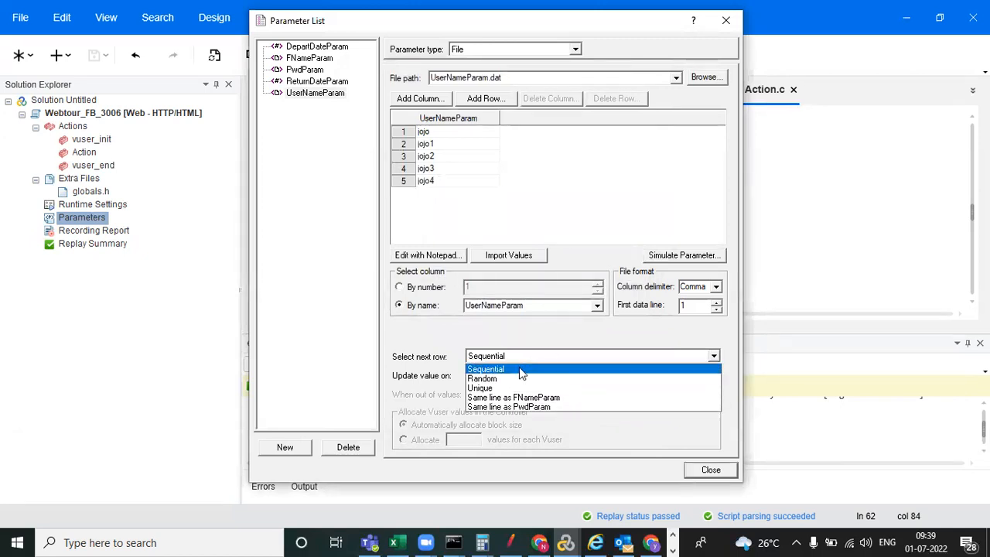
pyautogui.click(509, 379)
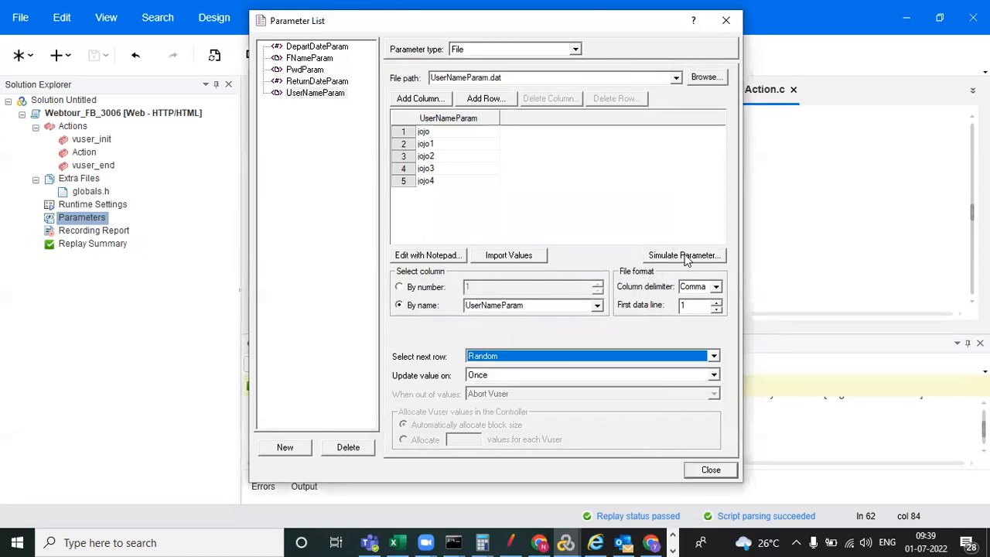
pyautogui.click(685, 258)
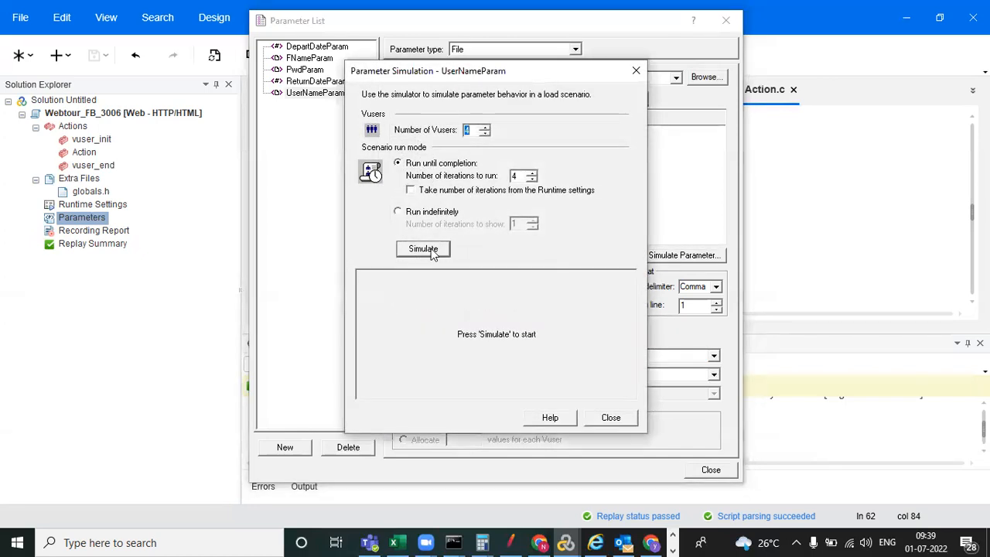
pyautogui.click(424, 249)
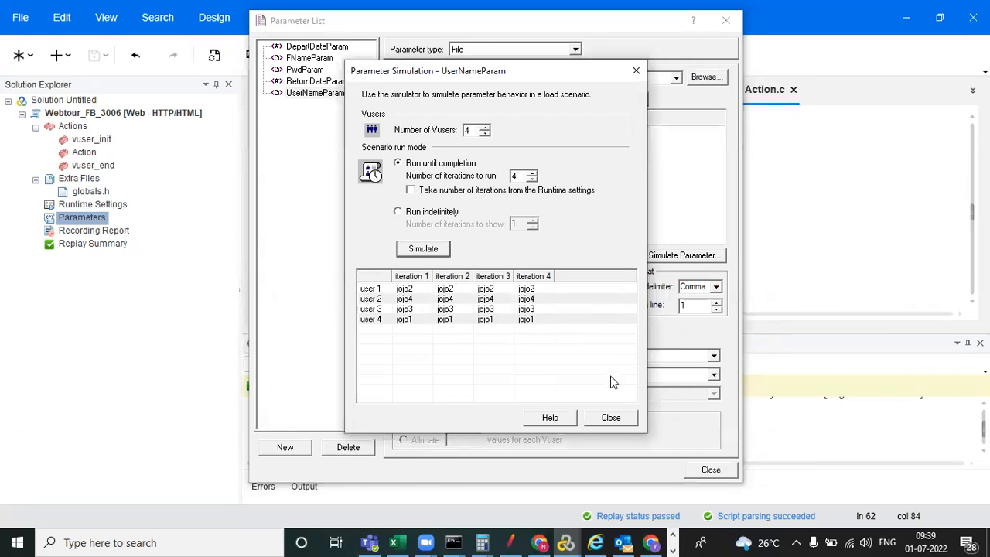
# - Simulate UserNameParam with Unique next-row selection and the value updated once for 4 Vusers and 4 iterations, and close the parameter list
pyautogui.click(611, 418)
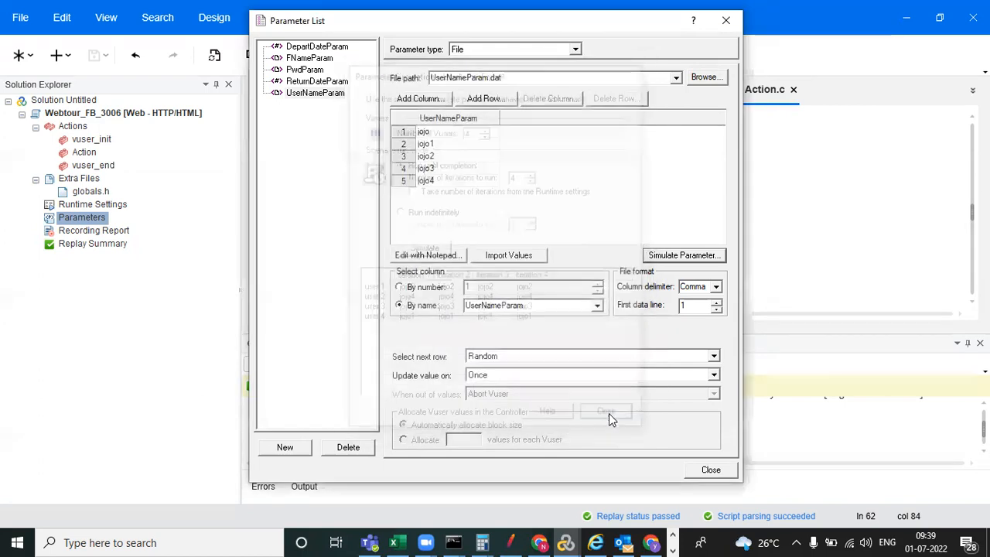
pyautogui.click(541, 357)
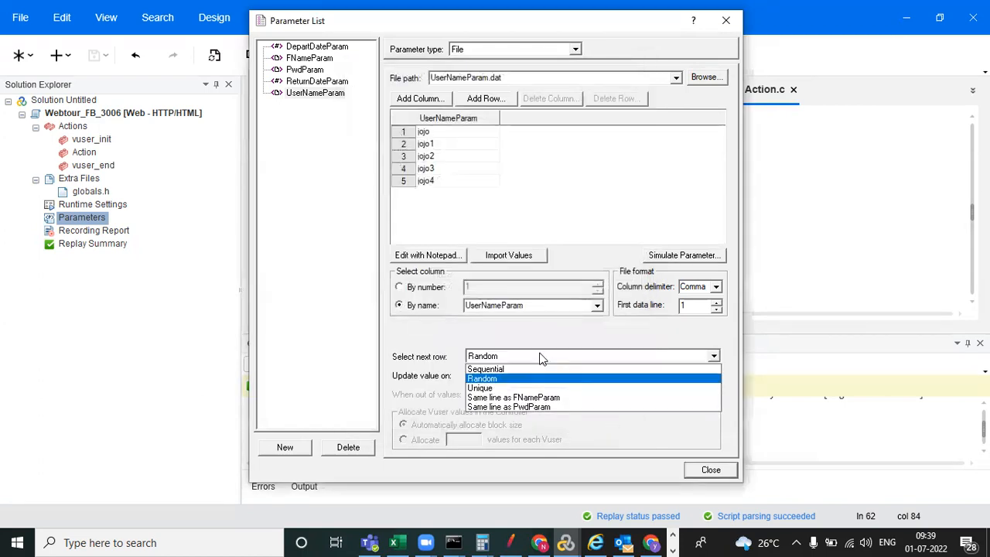
pyautogui.click(499, 389)
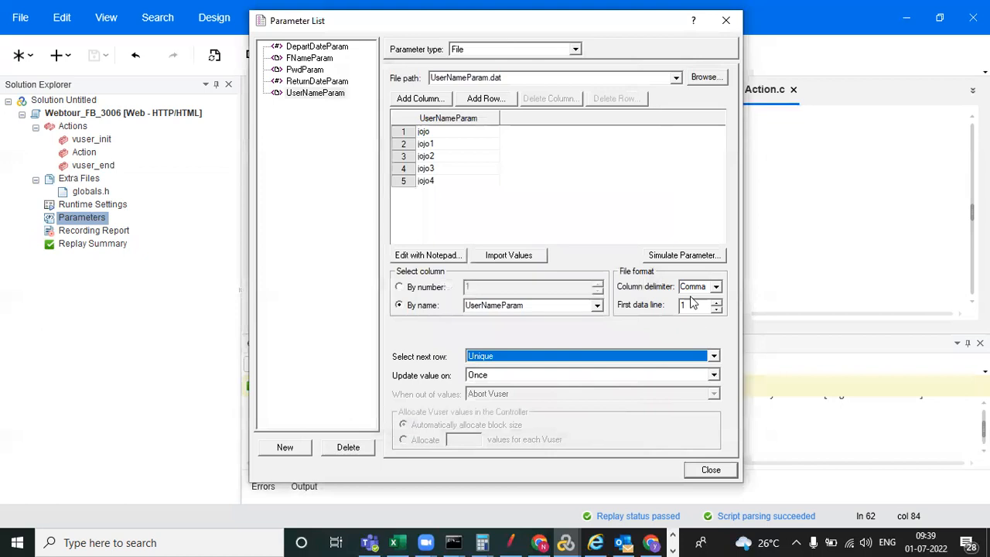
pyautogui.click(691, 260)
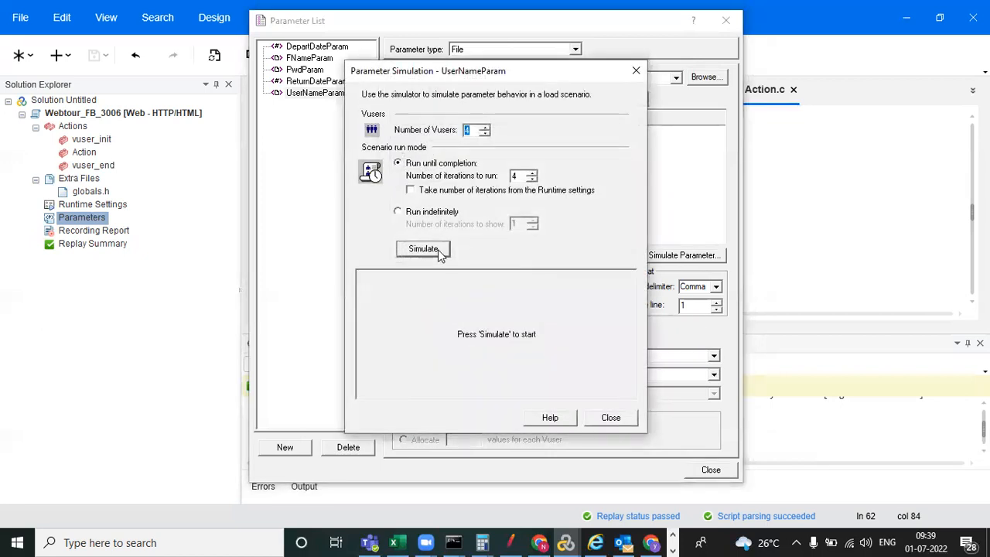
pyautogui.click(438, 252)
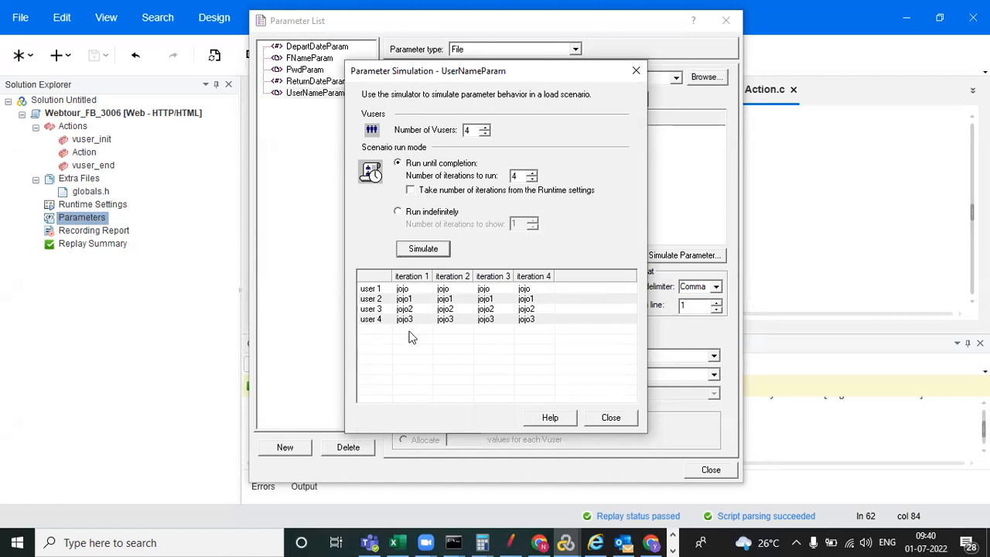
pyautogui.click(635, 71)
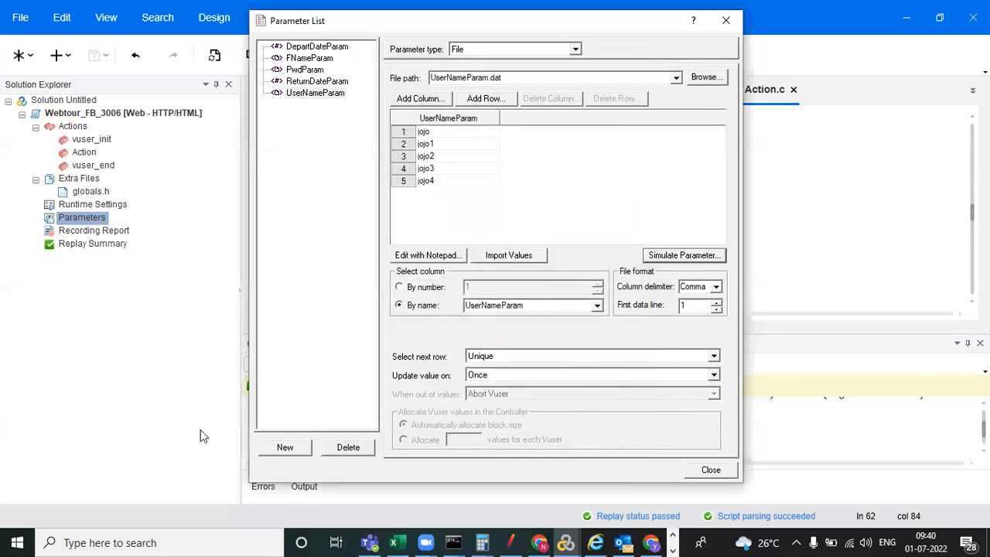
pyautogui.click(709, 472)
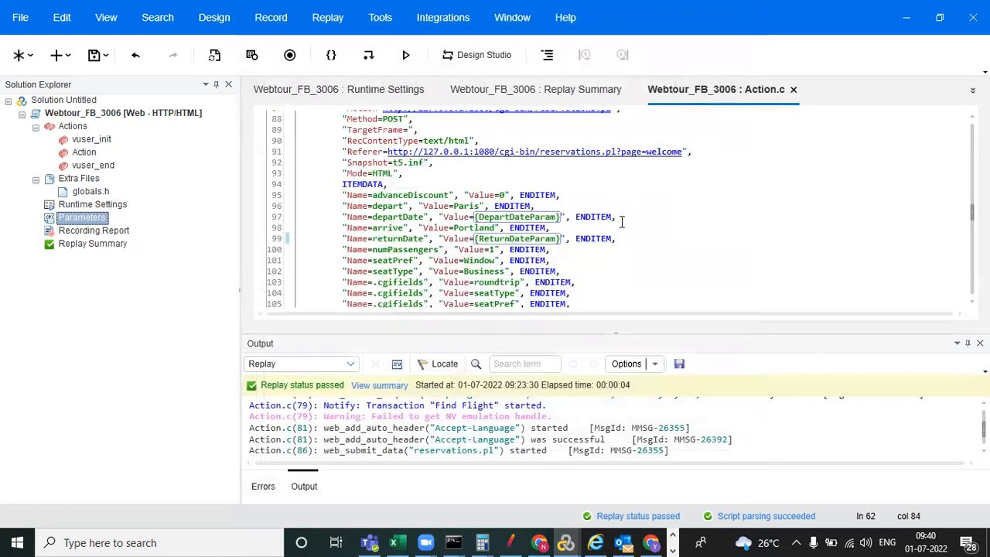